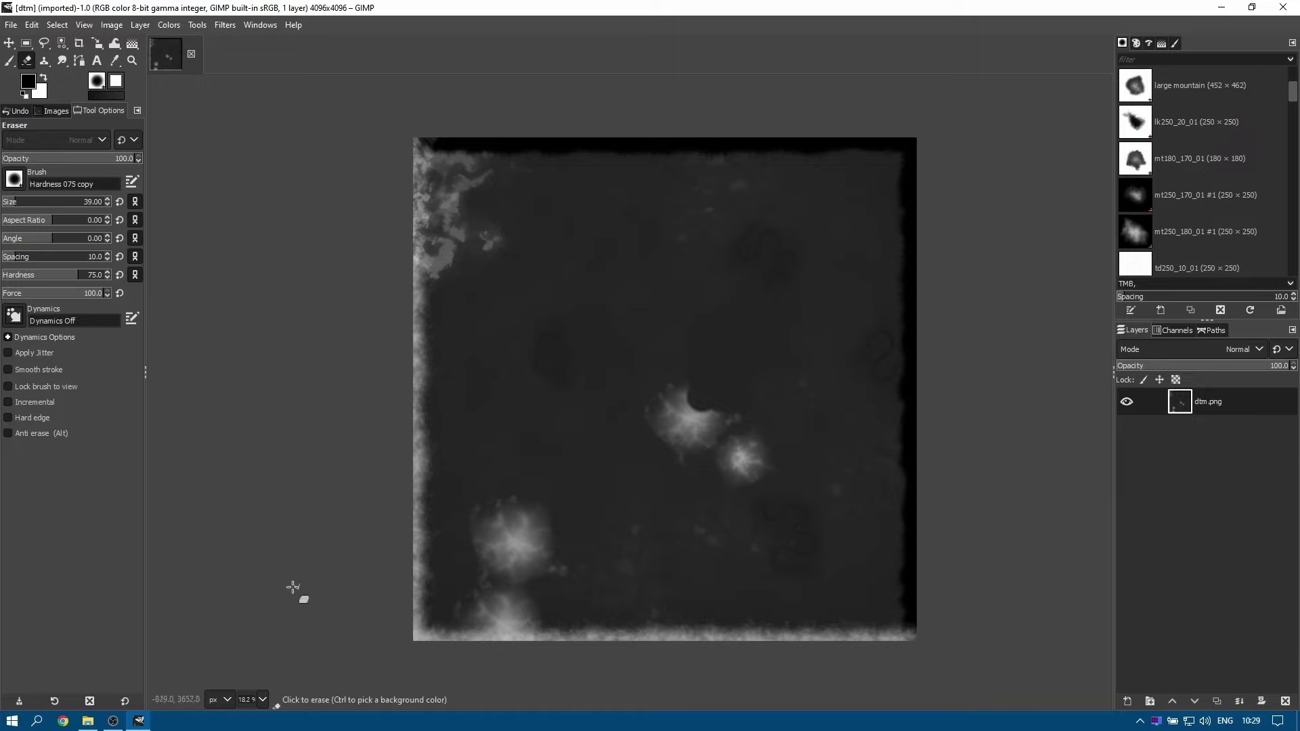
Add splat3.png from the world's workspace folder as a layer and place it above dtm.png.
left_click(88, 722)
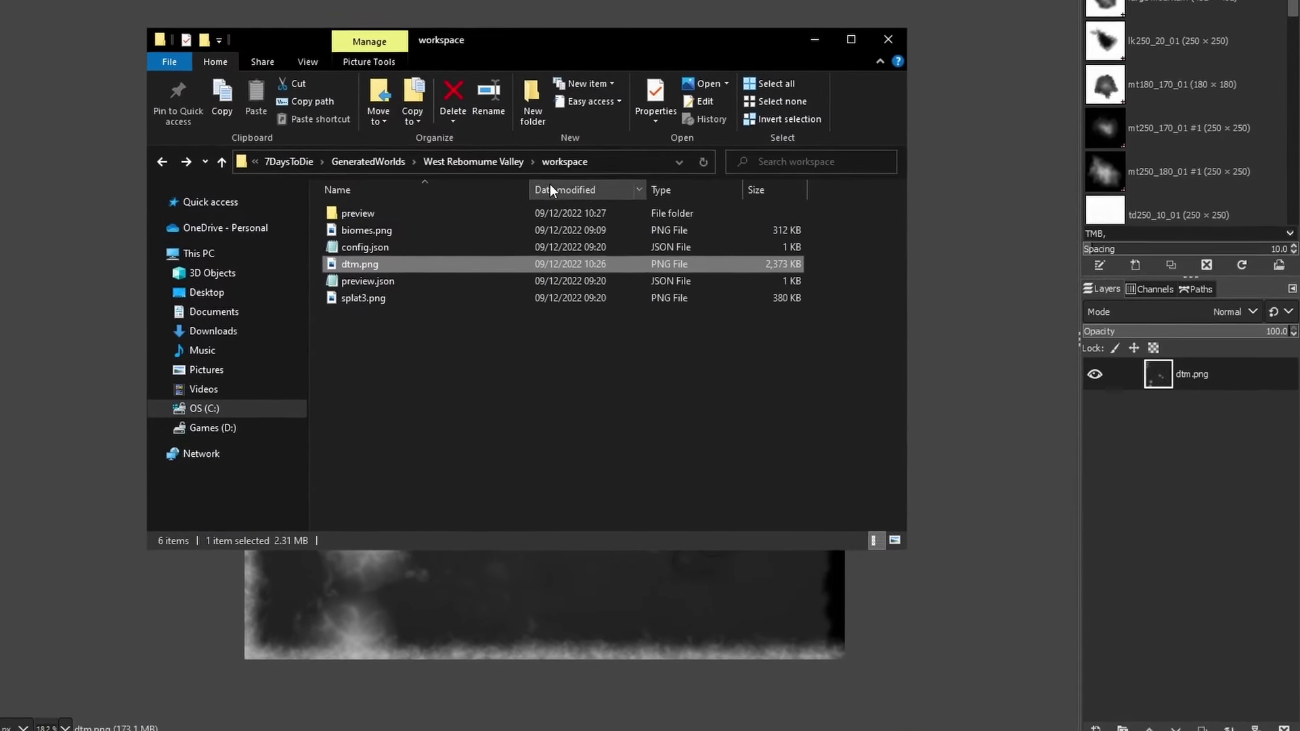
mouse_move(363, 298)
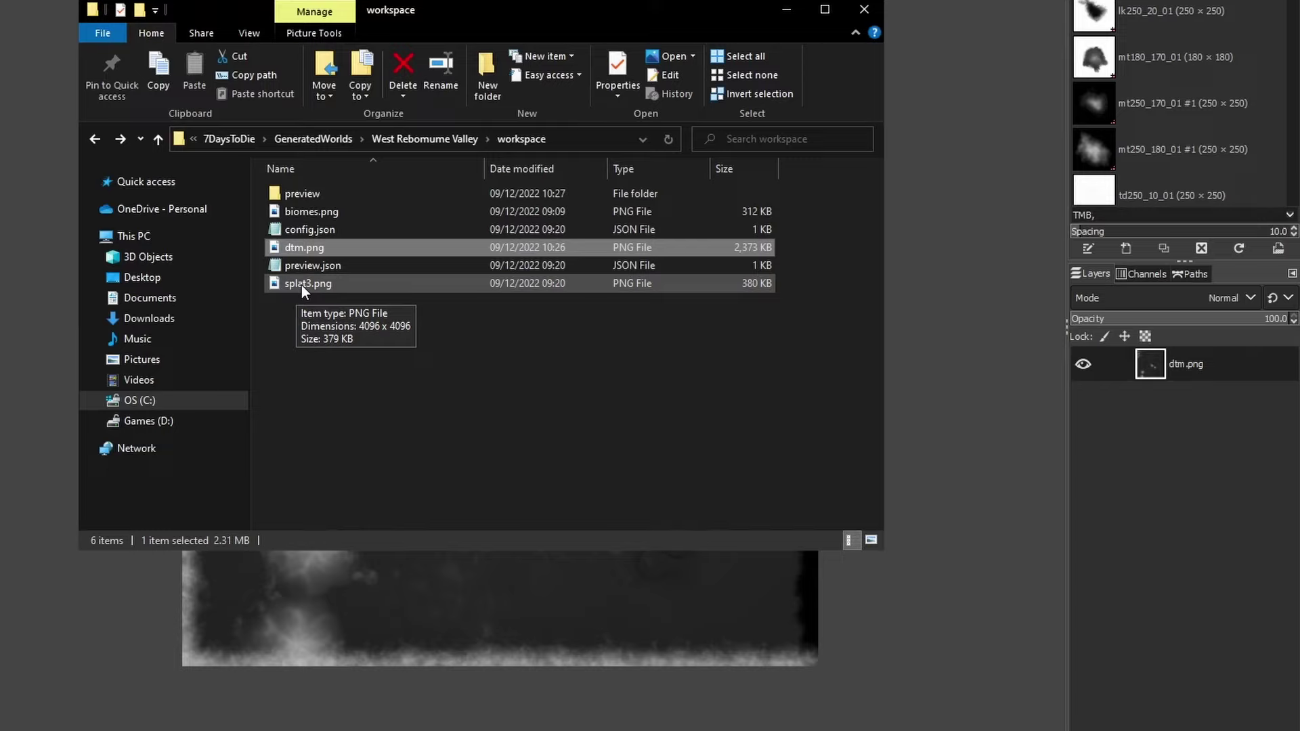
left_click_drag(302, 286, 1166, 432)
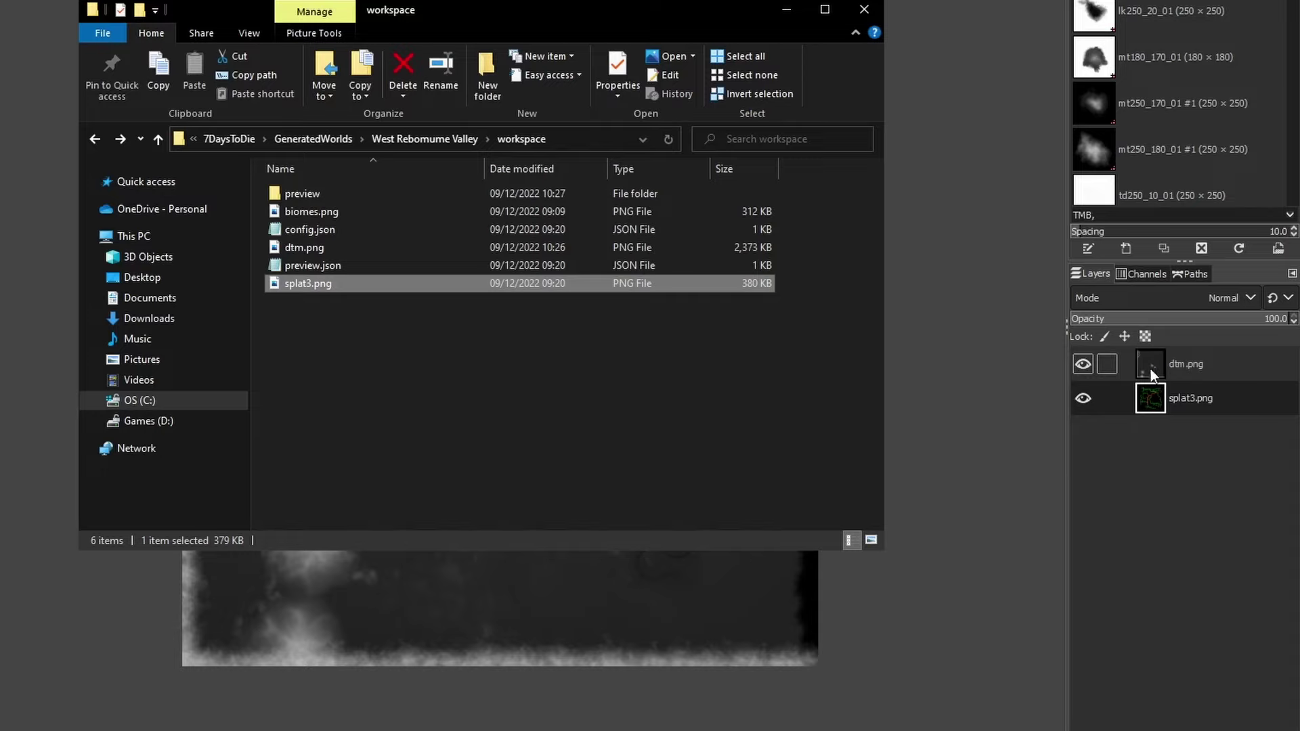
left_click(1180, 400)
left_click_drag(1180, 400, 1177, 355)
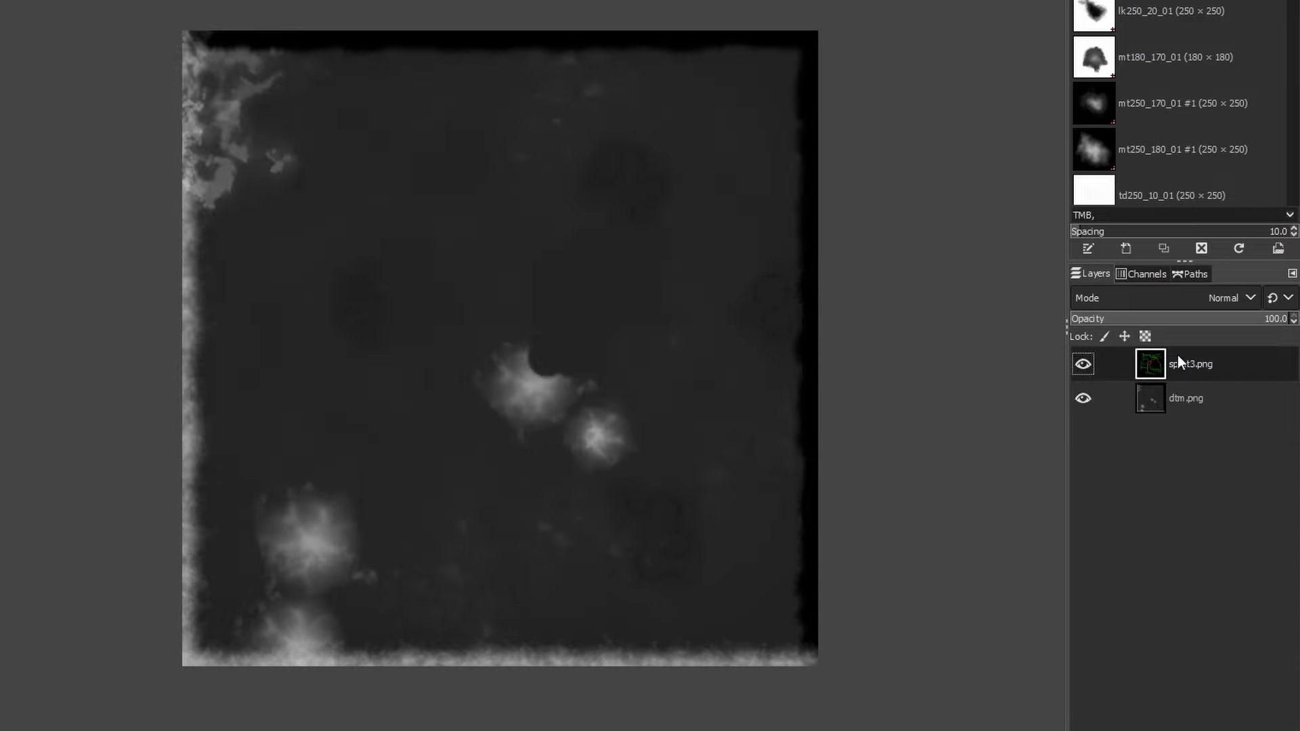
Add preview_POI.png from the workspace's preview folder as the topmost layer and close the folder window.
key("alt+Tab")
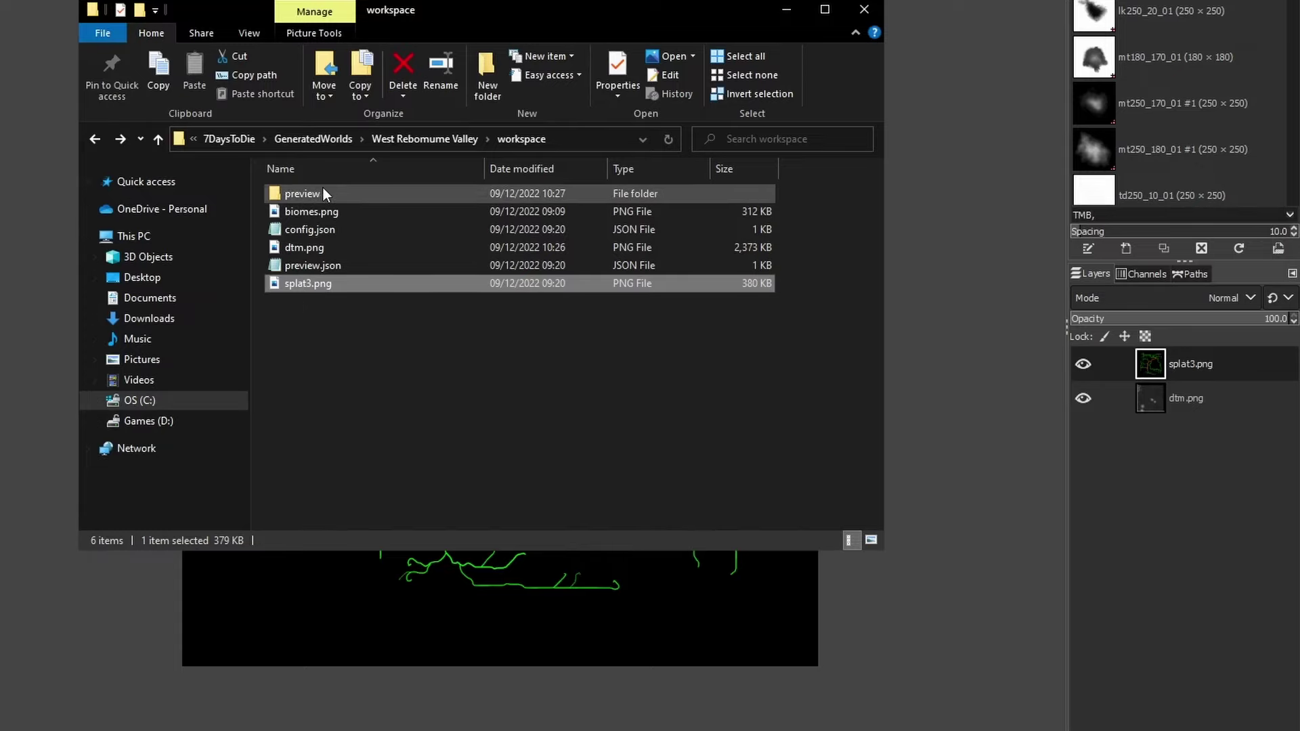
double_click(304, 193)
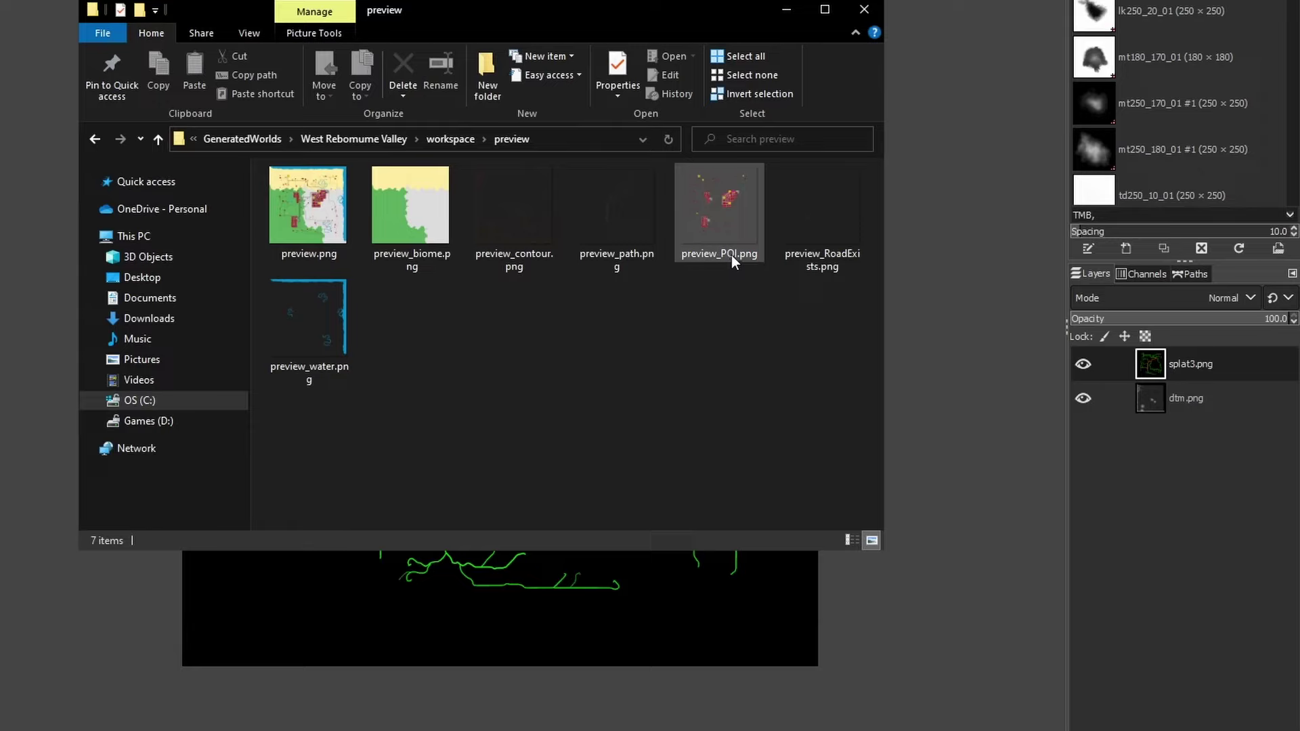
left_click_drag(718, 207, 975, 302)
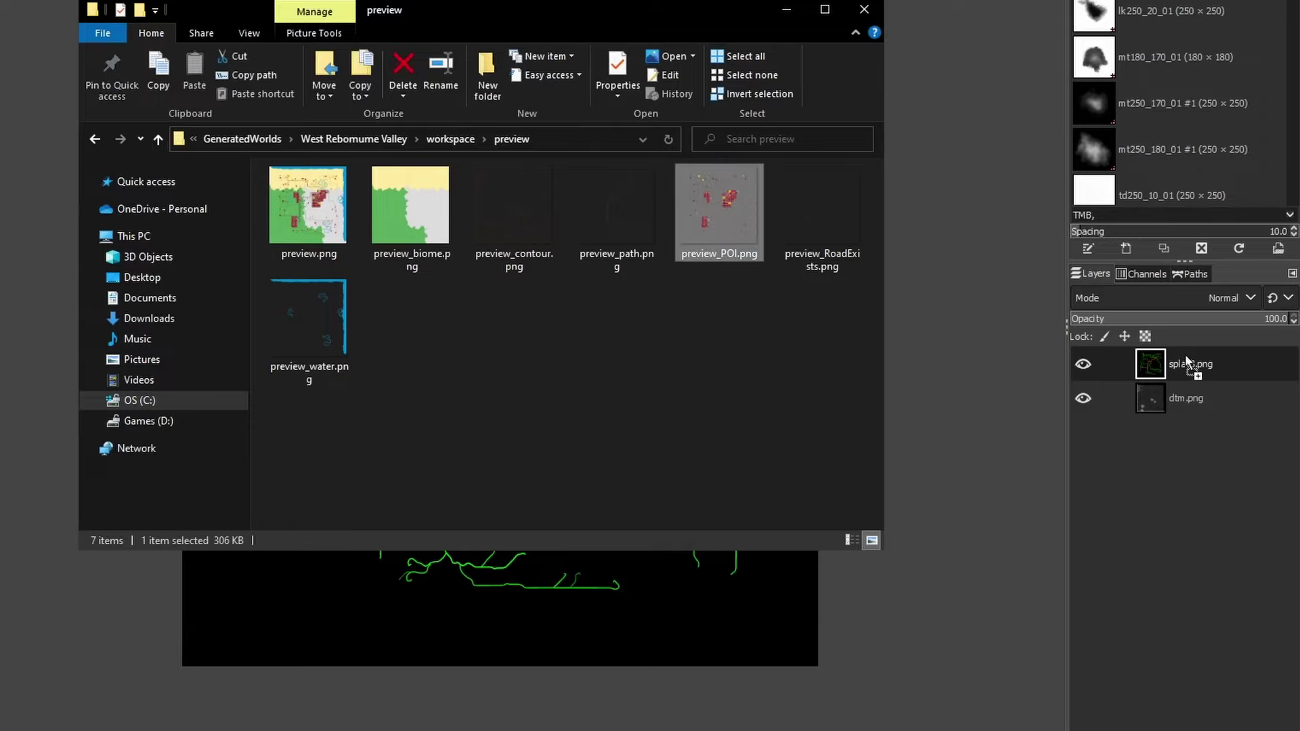
left_click_drag(1187, 355, 1186, 355)
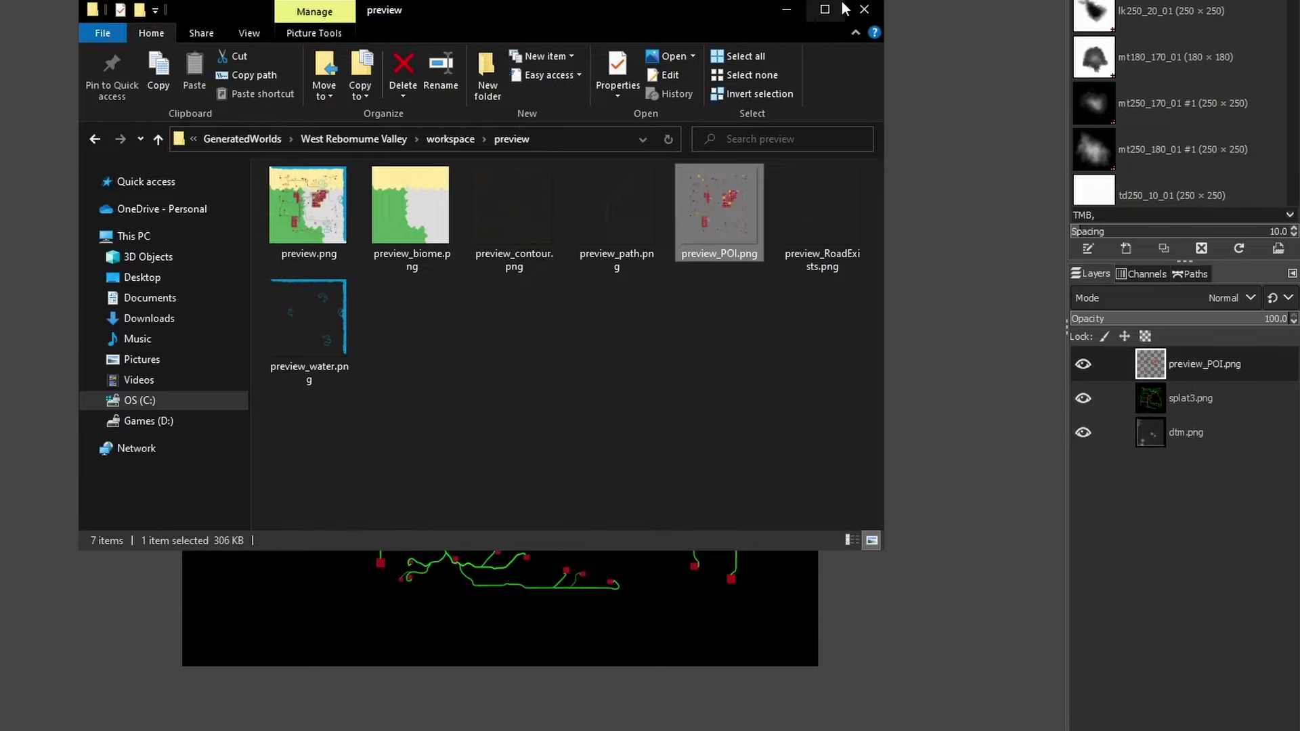
left_click(865, 9)
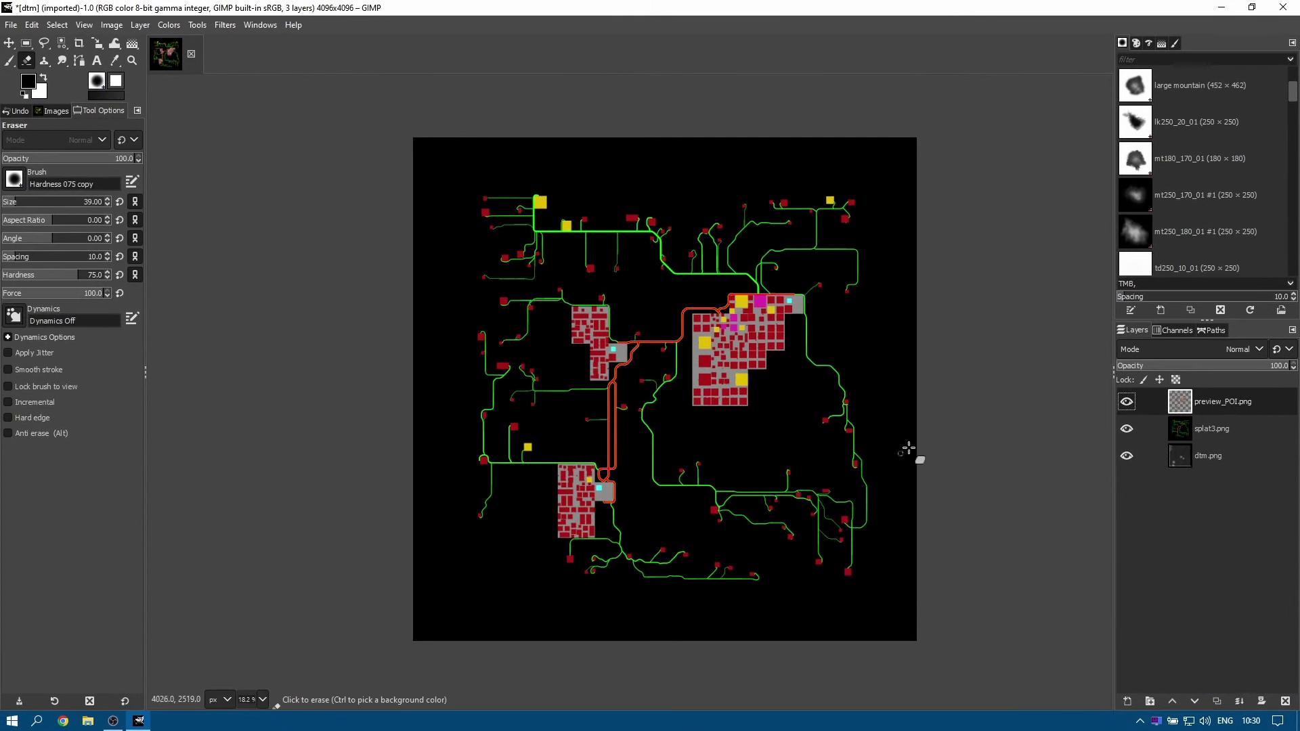
Set the blend mode of the splat3.png layer to Screen.
left_click(1201, 433)
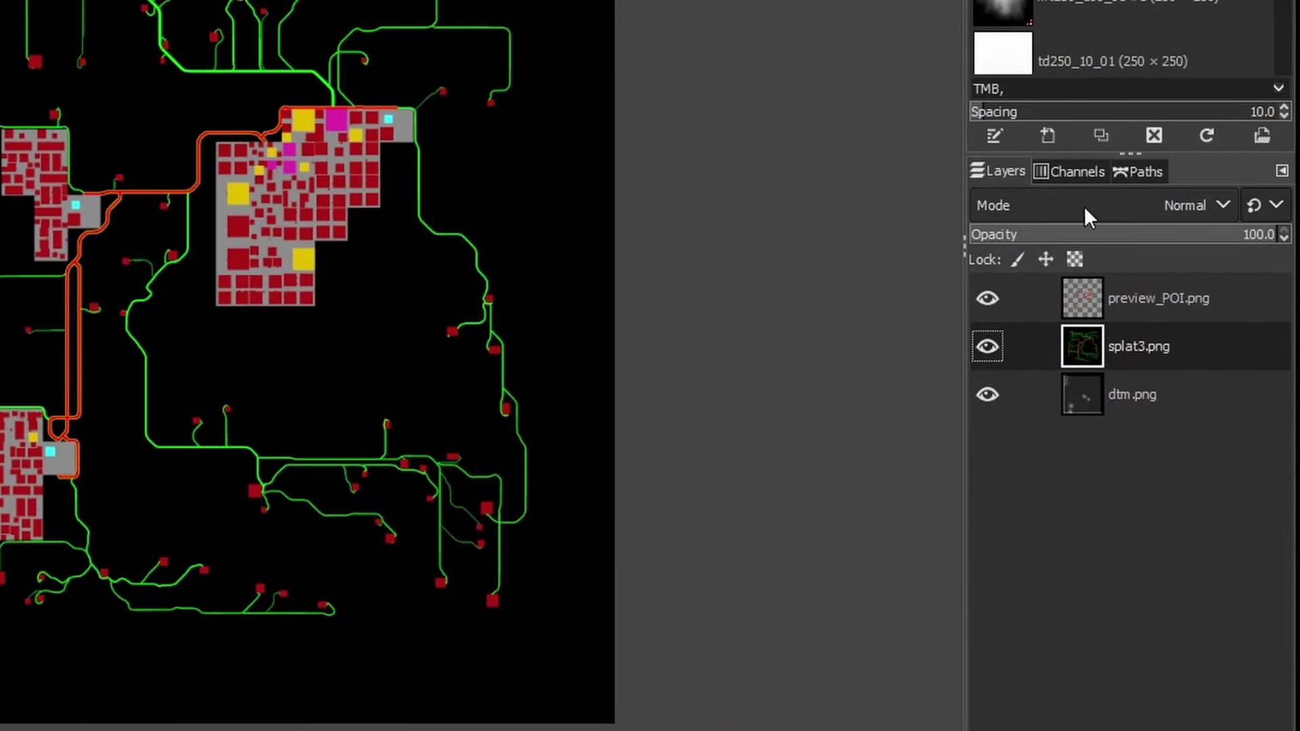
left_click(1221, 204)
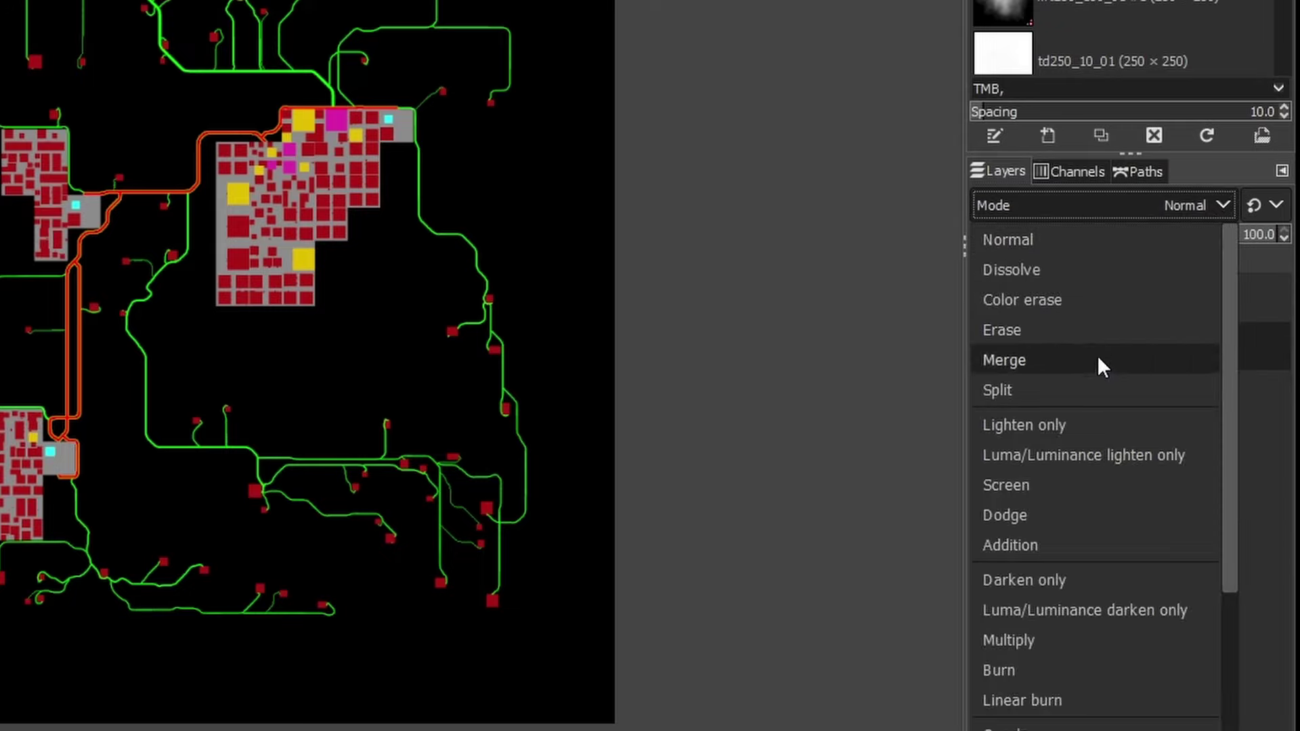
left_click(1031, 483)
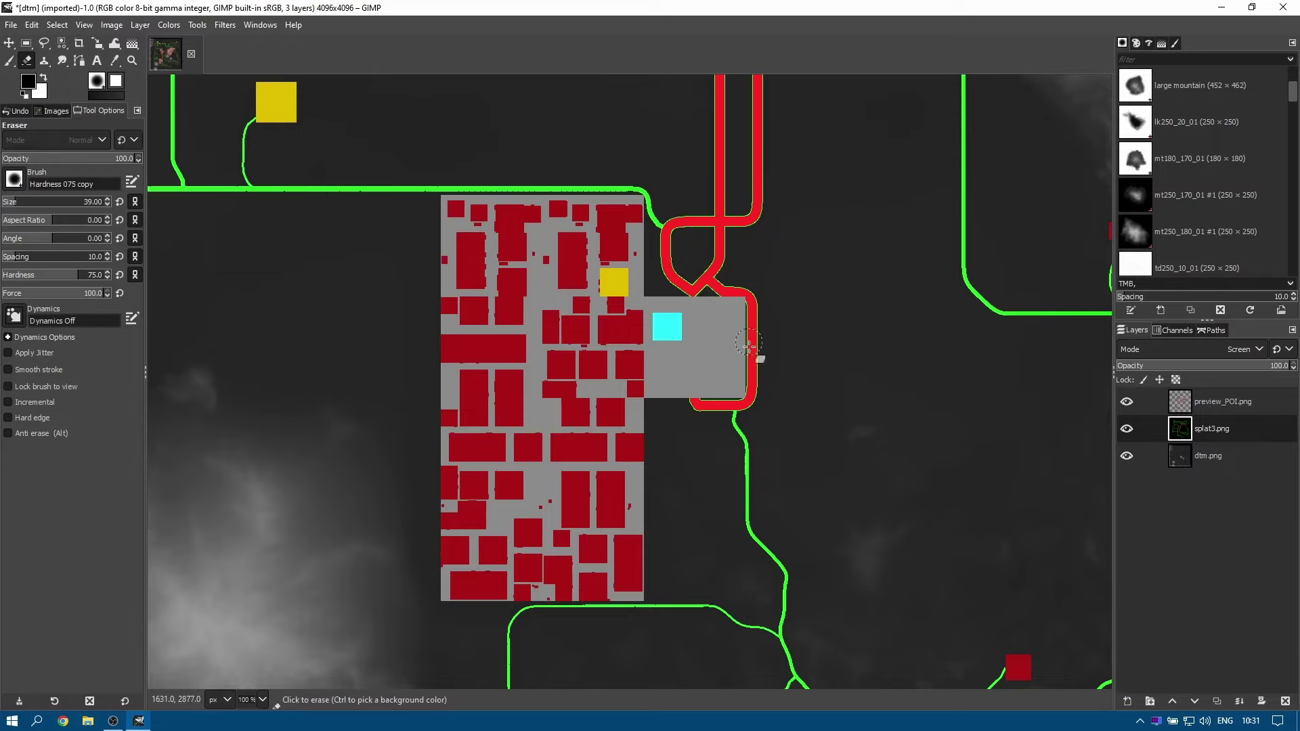
Paint out the green road below the yellow POI, up to the red highway, with a black size 40 Pencil on splat3.png.
scroll(798, 313, "down", 1)
left_click_drag(430, 197, 424, 237)
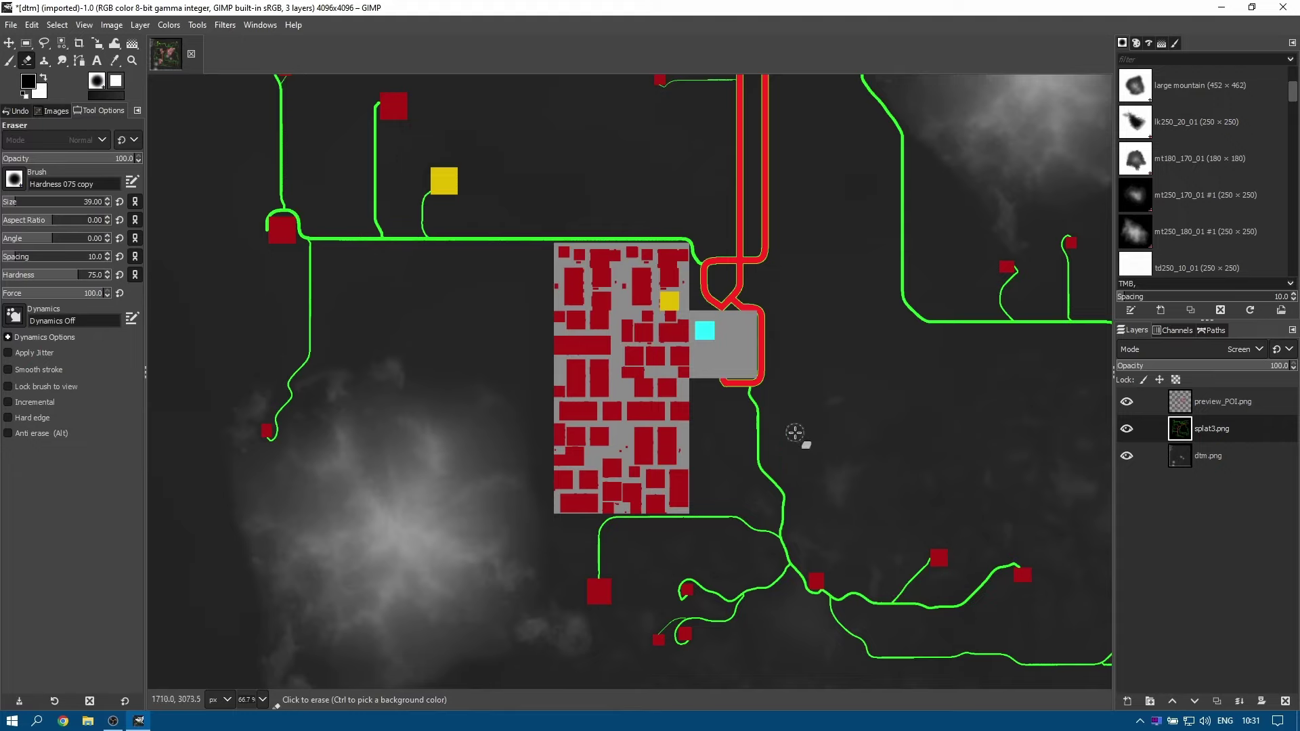
left_click_drag(825, 332, 770, 525)
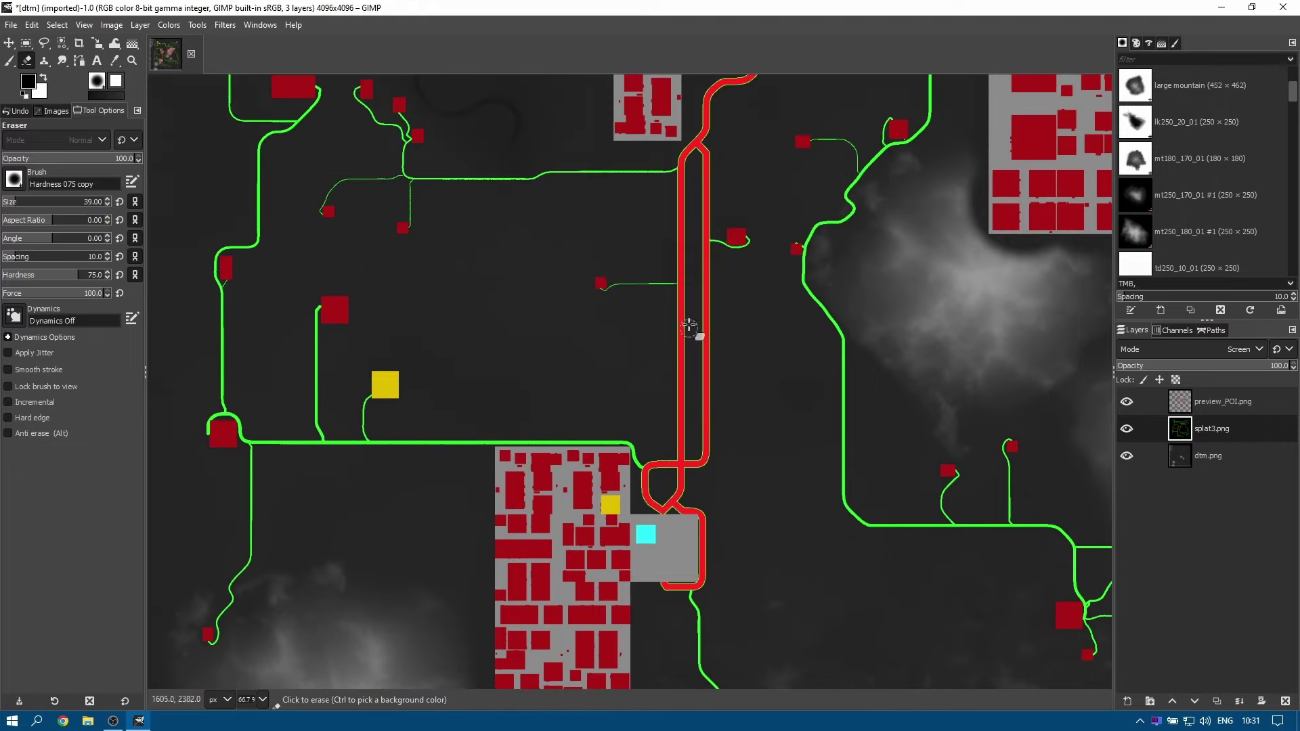
scroll(784, 219, "down", 1)
scroll(771, 291, "down", 5)
scroll(770, 290, "right", 2)
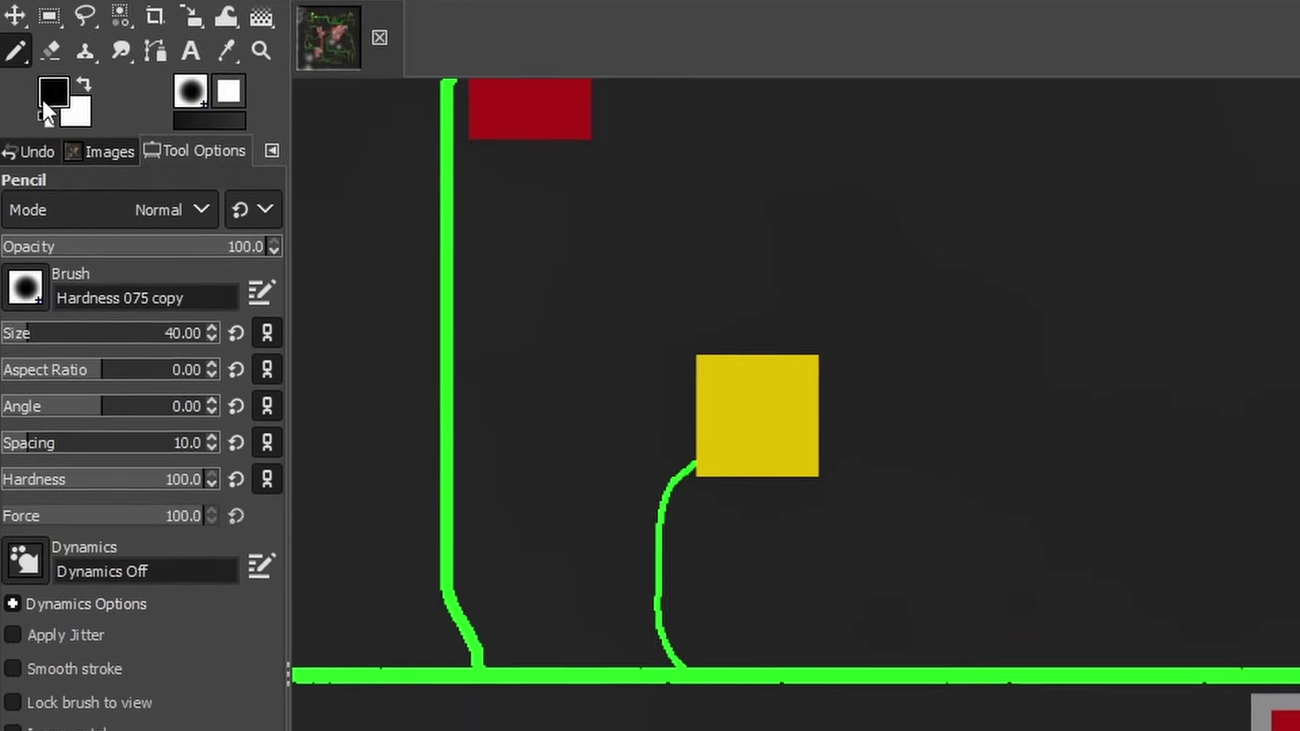
left_click(42, 100)
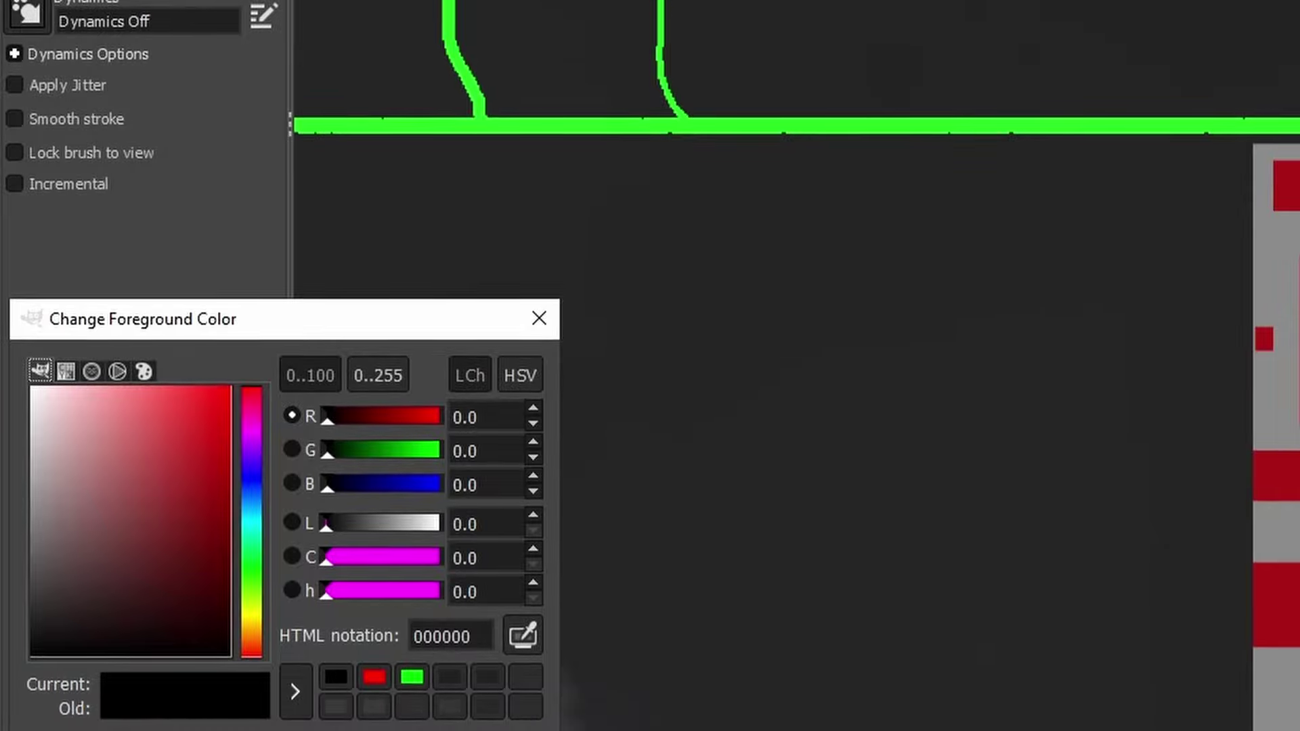
key("Return")
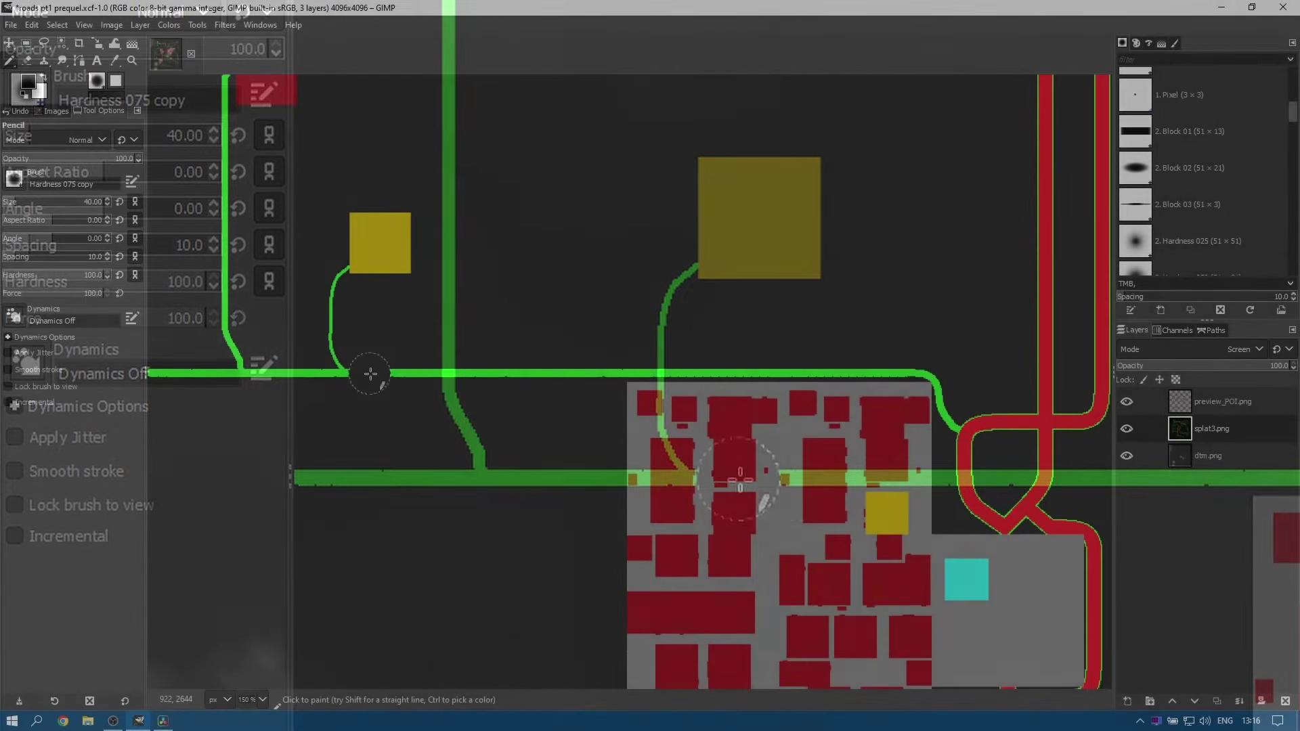
mouse_move(370, 373)
left_mouse_down()
mouse_move(860, 371)
mouse_move(803, 428)
mouse_move(808, 373)
mouse_move(908, 369)
mouse_move(938, 415)
left_mouse_up()
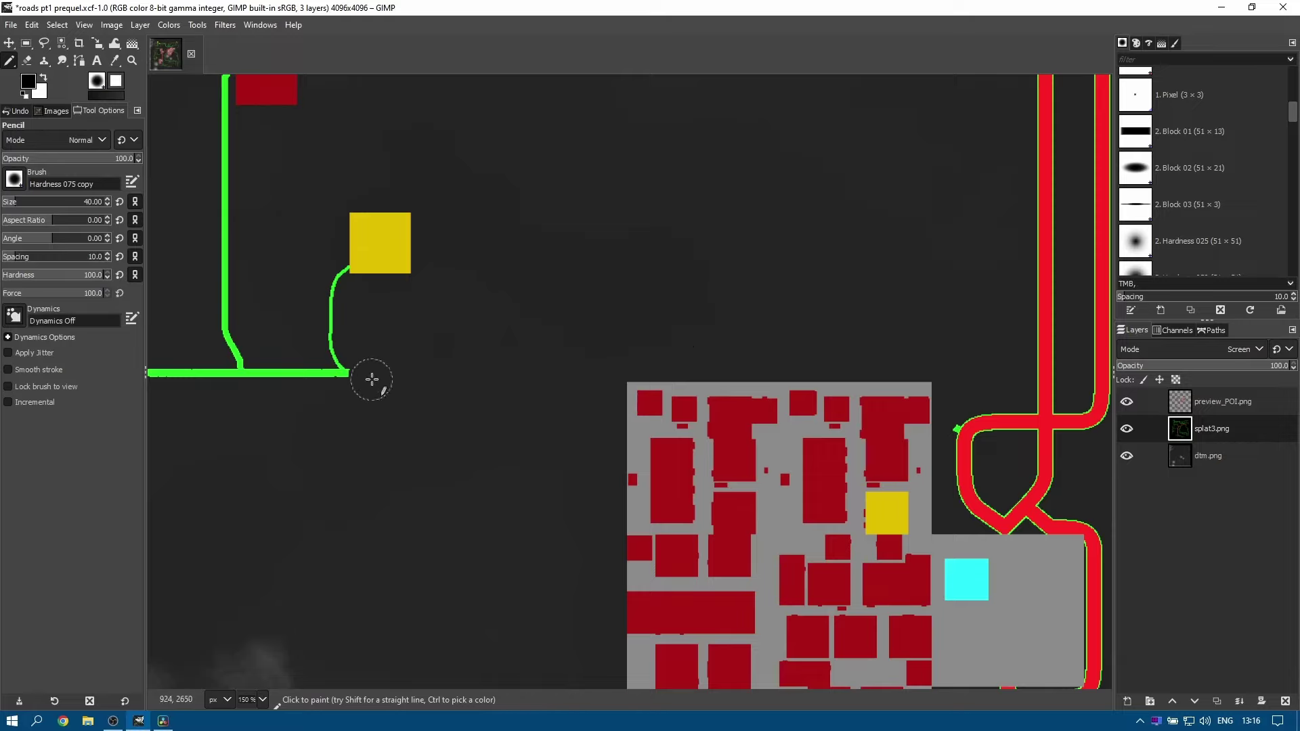
mouse_move(372, 372)
left_mouse_down()
mouse_move(263, 373)
mouse_move(240, 359)
mouse_move(222, 133)
mouse_move(286, 300)
mouse_move(313, 342)
mouse_move(339, 345)
mouse_move(329, 329)
mouse_move(267, 376)
mouse_move(223, 377)
left_mouse_up()
Measure the width of the remaining green road with a rectangle selection across it.
scroll(223, 377, "up", 4, "ctrl")
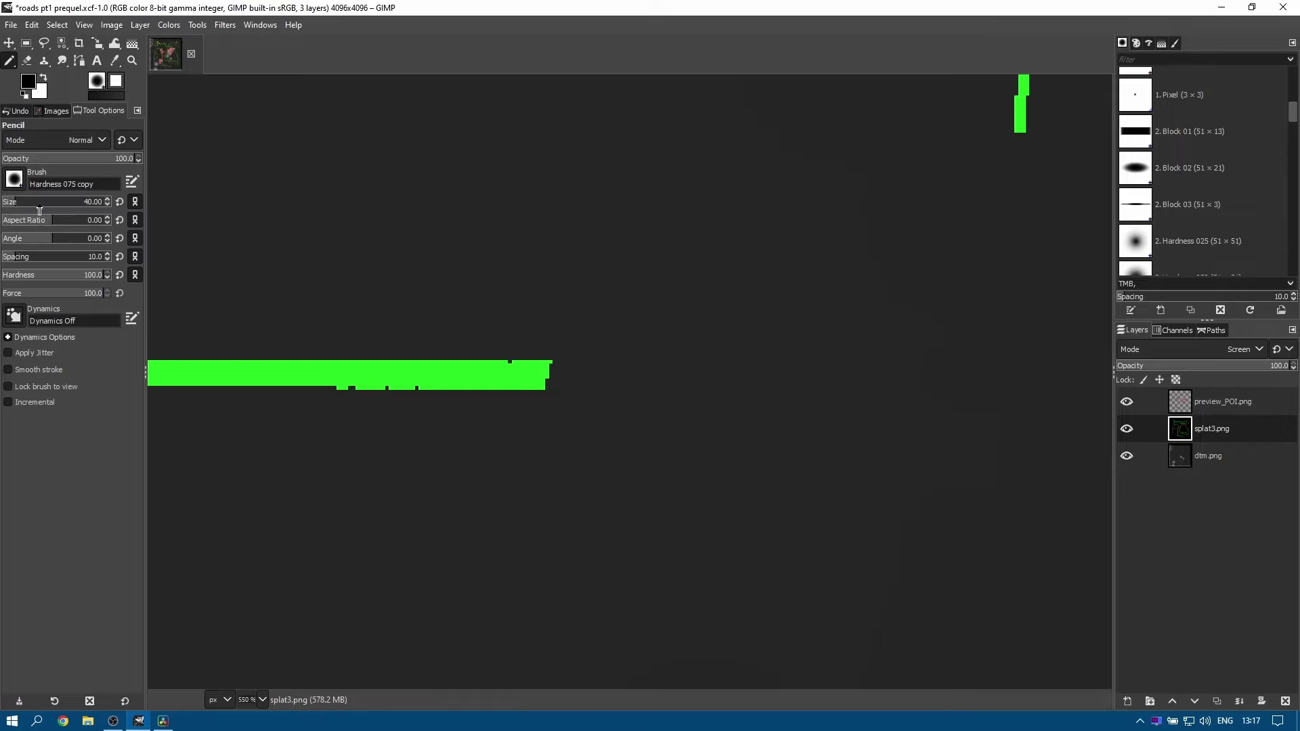
left_click(26, 45)
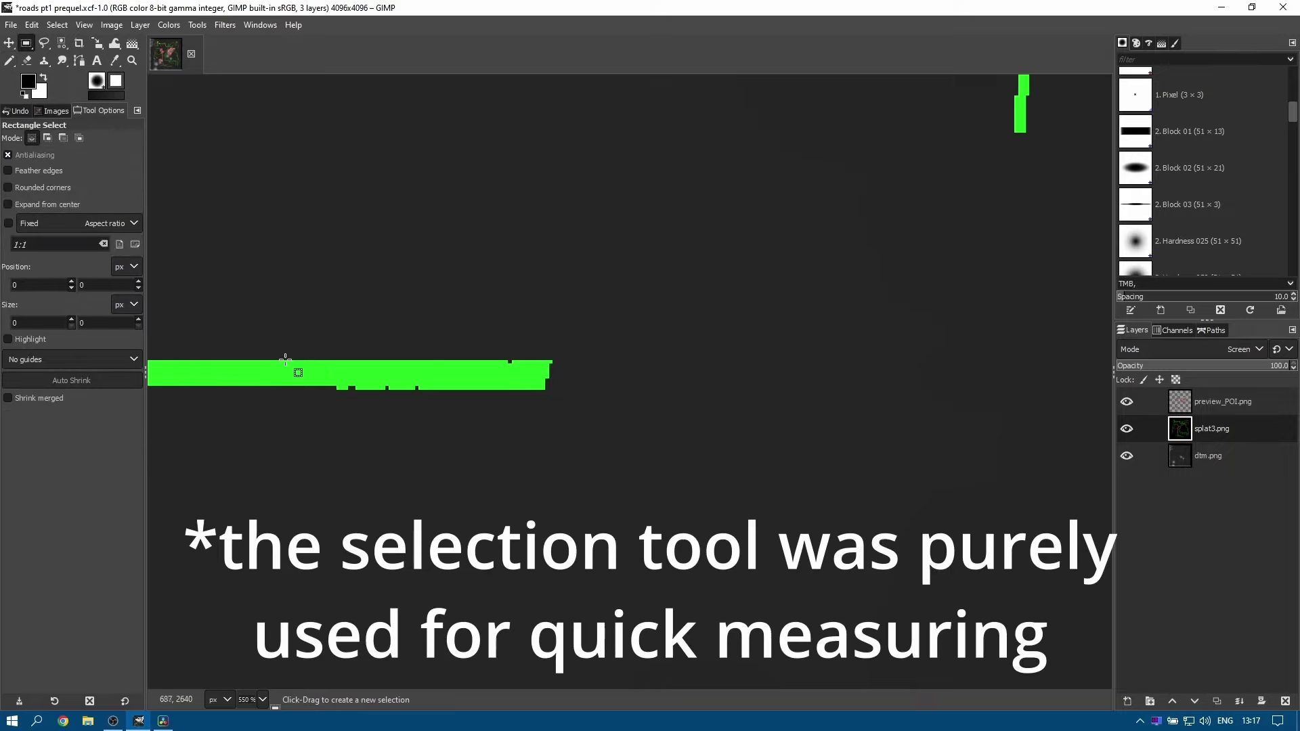
left_click_drag(279, 359, 301, 385)
scroll(283, 366, "up", 5)
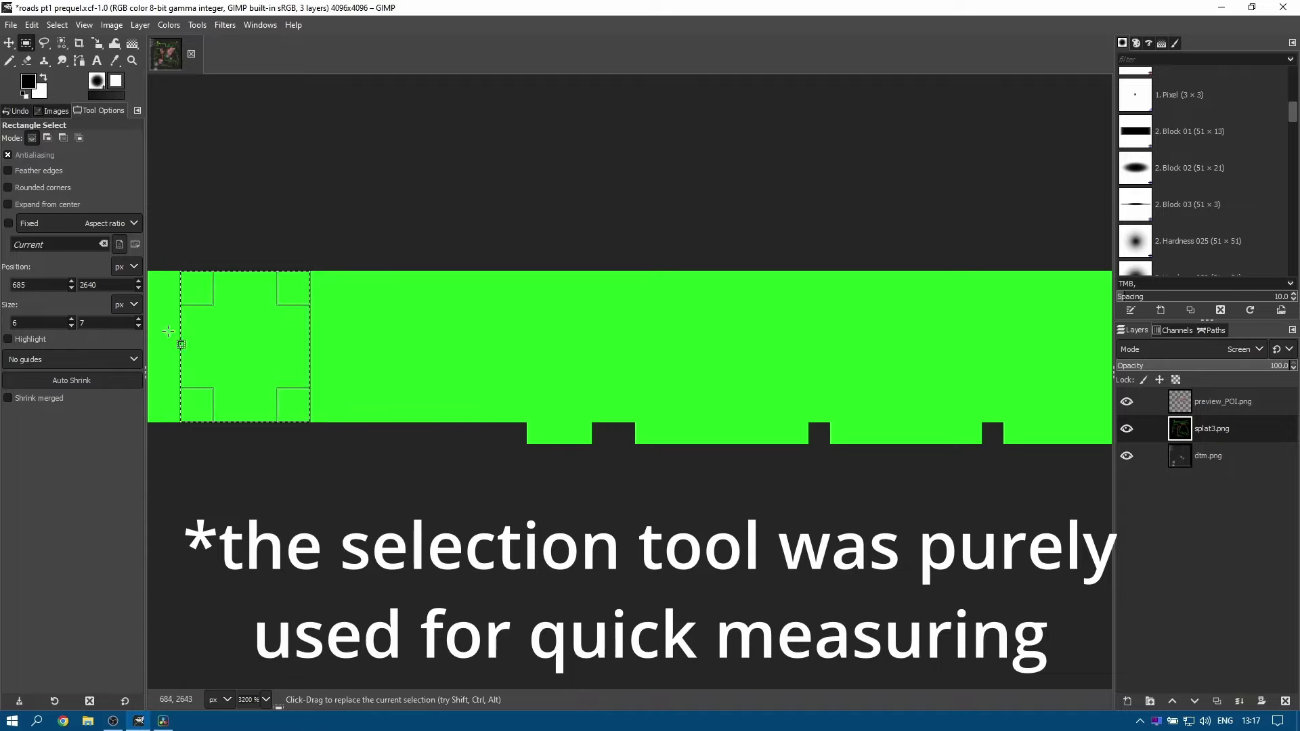
scroll(418, 354, "down", 7)
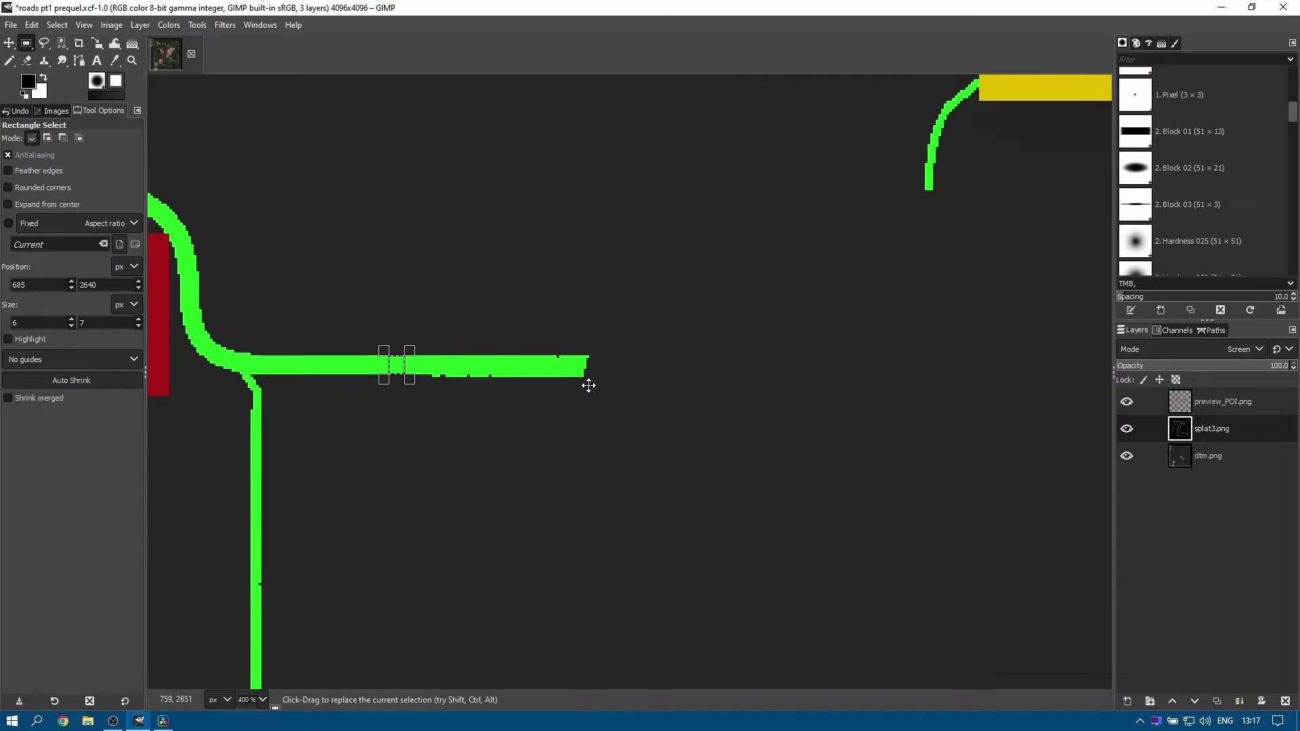
Set the foreground colour to pure green, 00ff00, and show the colour values on the 0..255 scale.
scroll(528, 377, "right", 4)
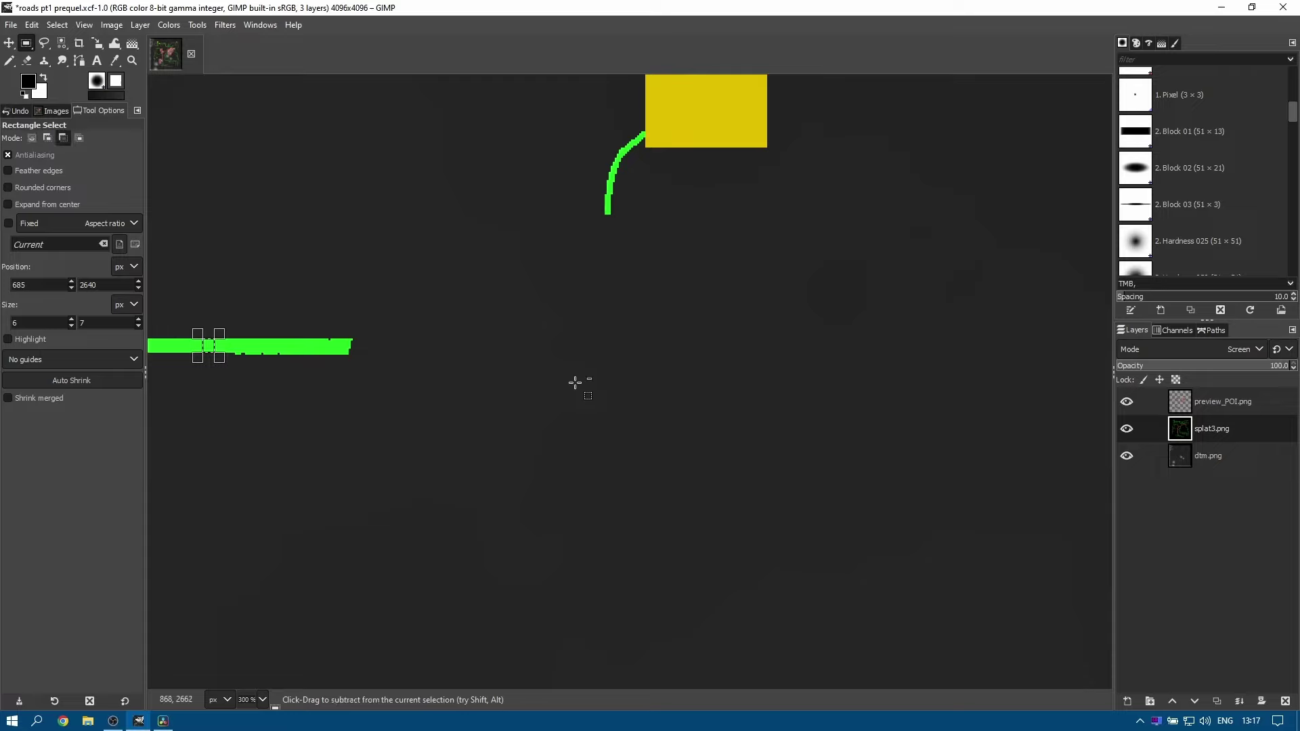
scroll(569, 386, "down", 1)
scroll(495, 380, "right", 3)
scroll(496, 379, "right", 2)
scroll(517, 377, "down", 1)
left_click(28, 81)
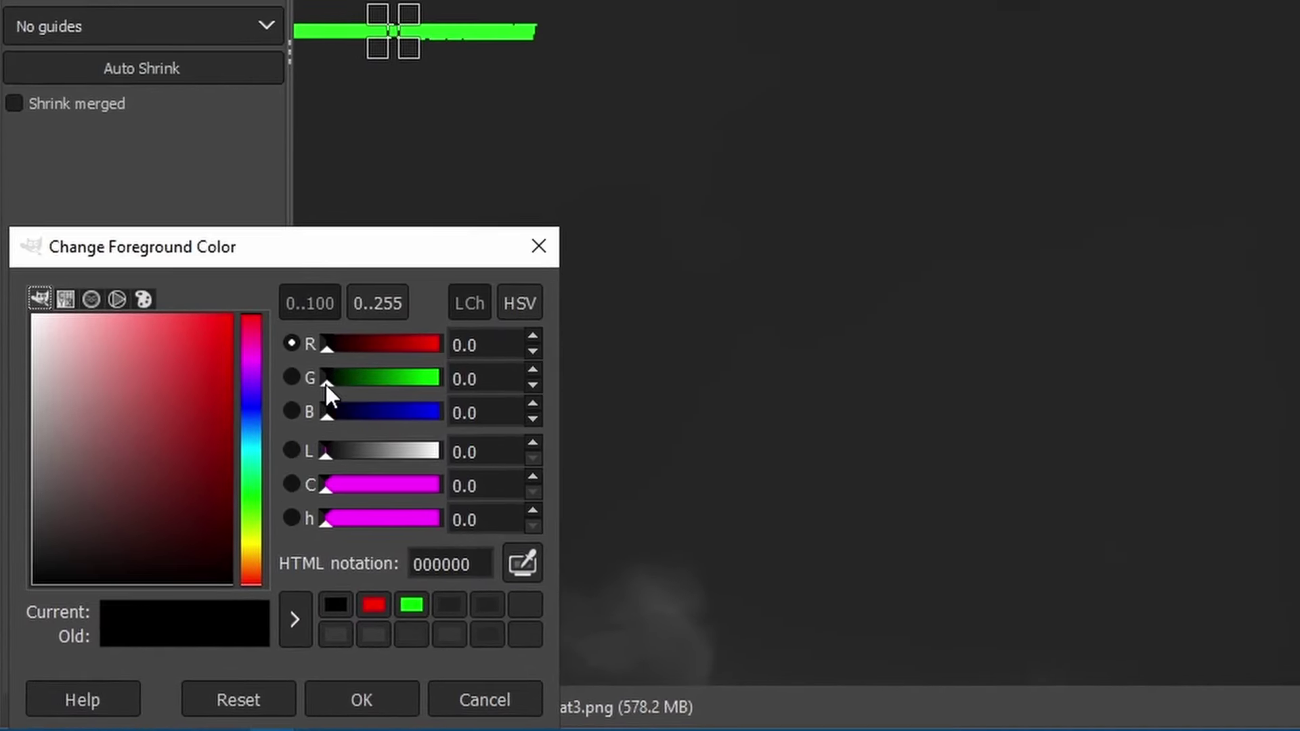
left_click_drag(326, 385, 439, 380)
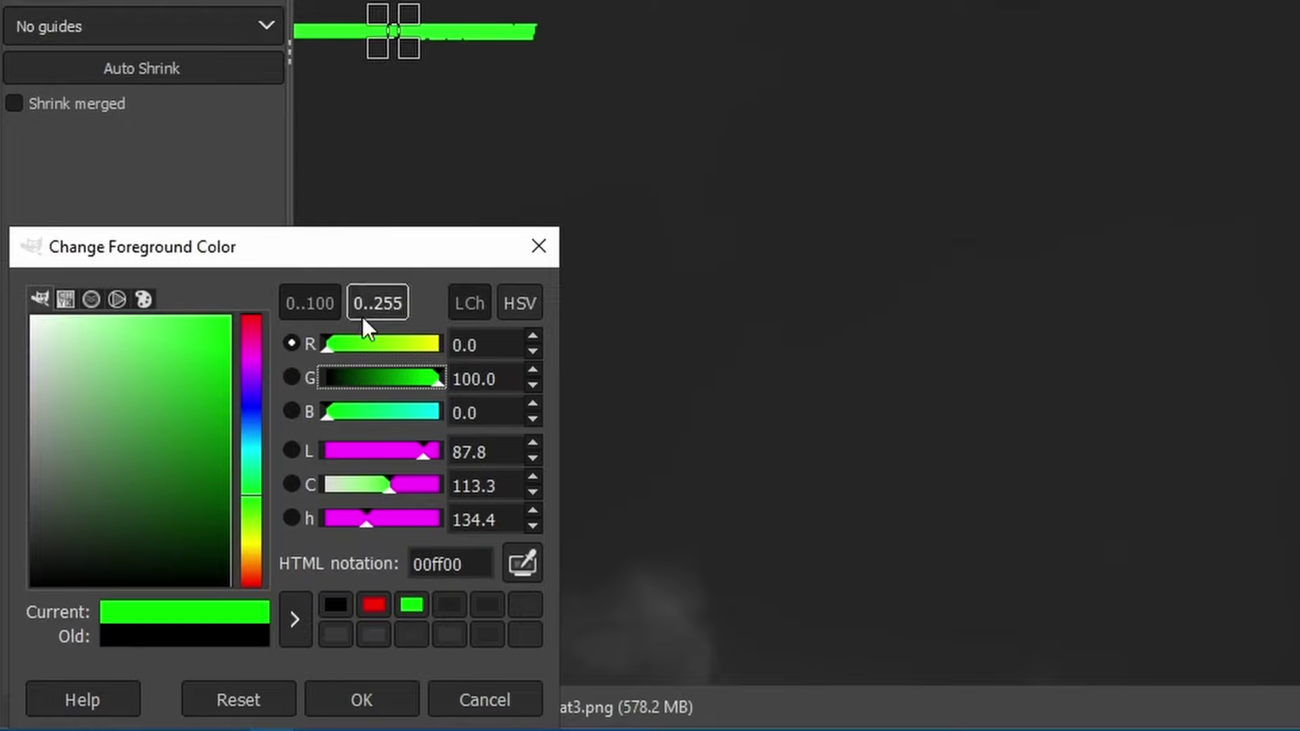
left_click(392, 308)
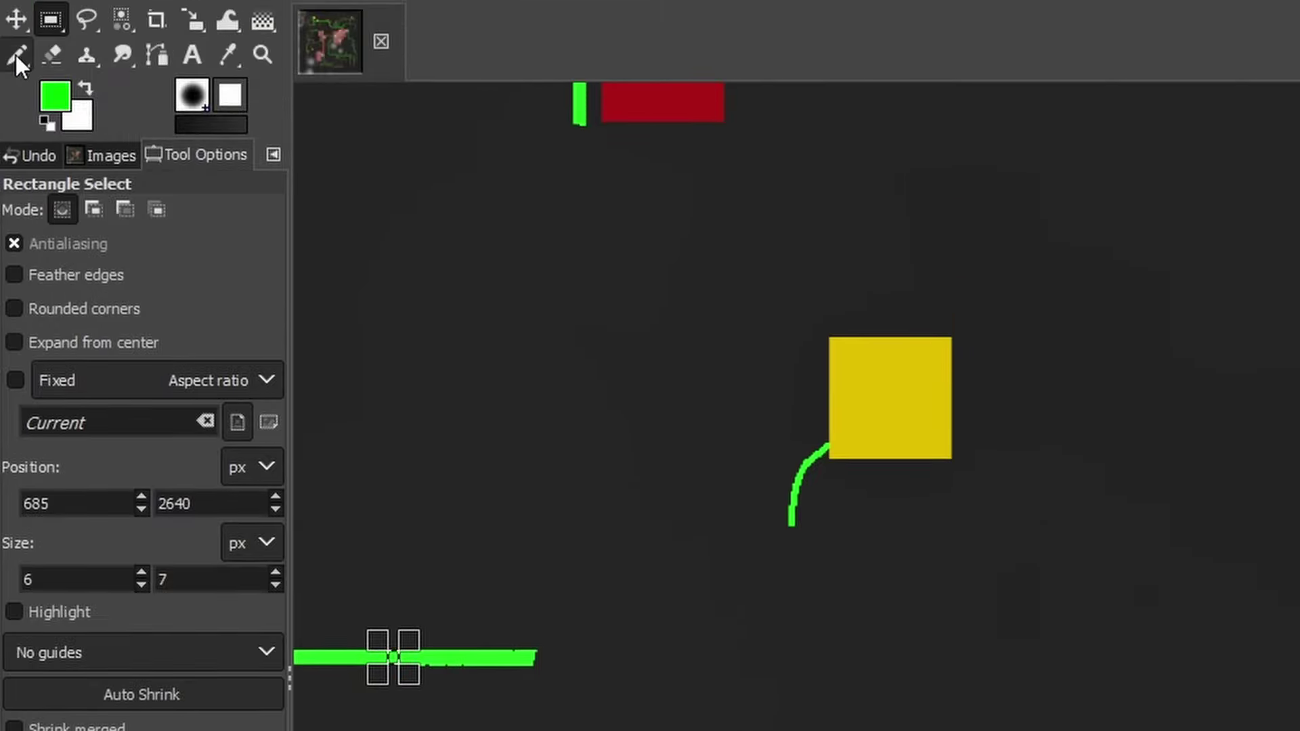
Set the Pencil size to 7 and paint a curved green road from the red highway's bend to above the town.
left_click(15, 55)
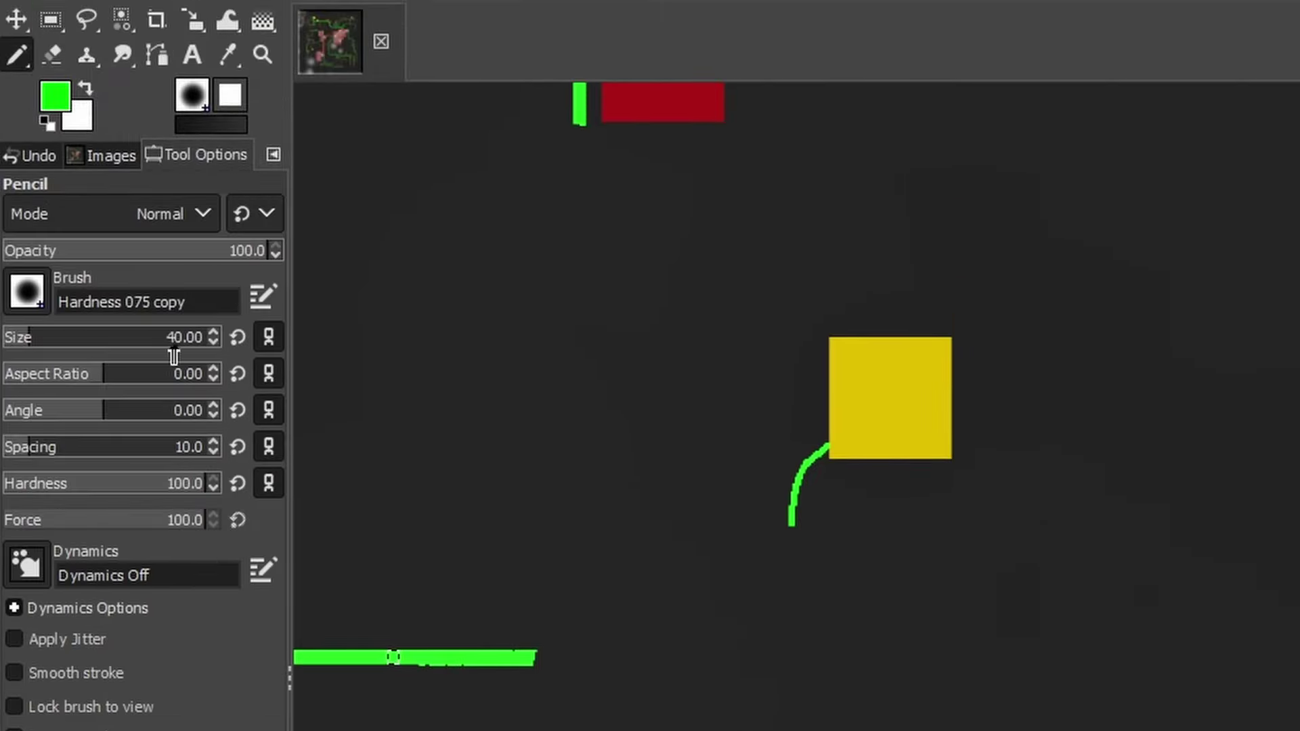
scroll(214, 338, "down", 20)
scroll(212, 332, "up", 2)
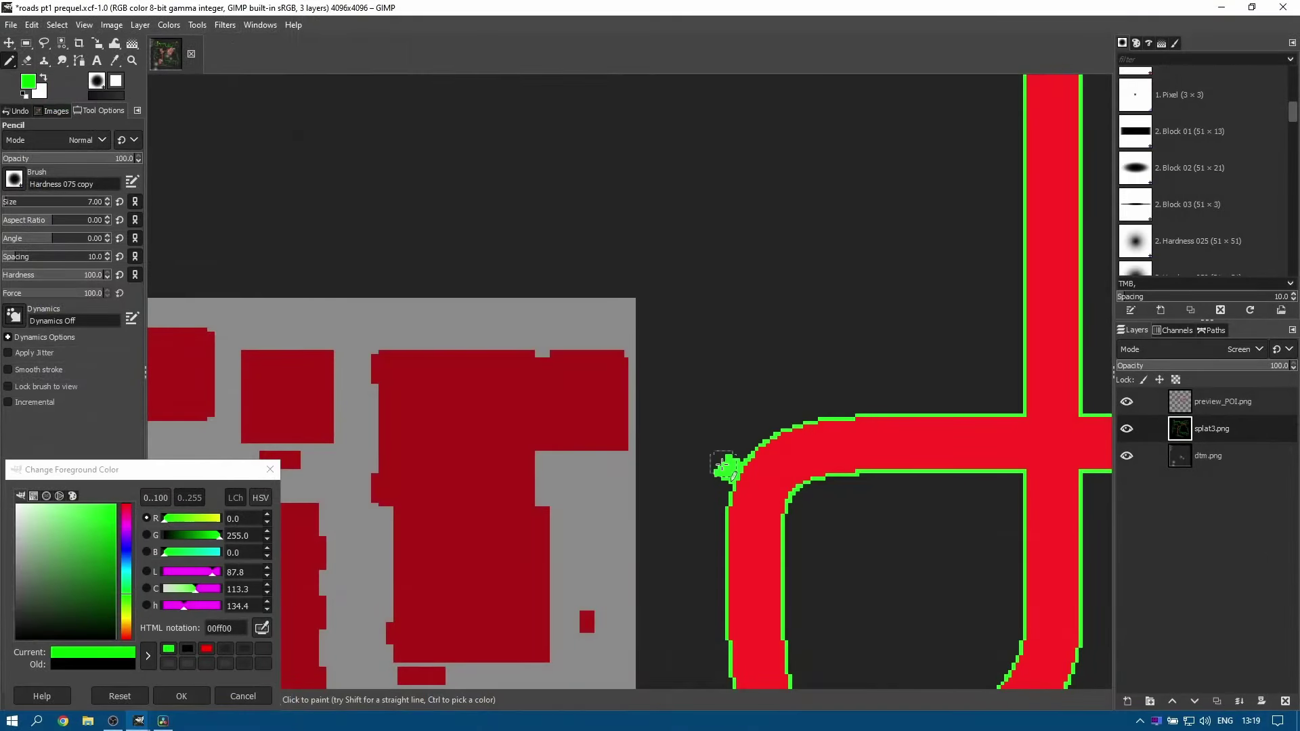
mouse_move(724, 468)
left_mouse_down()
mouse_move(689, 372)
mouse_move(695, 253)
mouse_move(663, 214)
mouse_move(523, 180)
mouse_move(209, 204)
left_mouse_up()
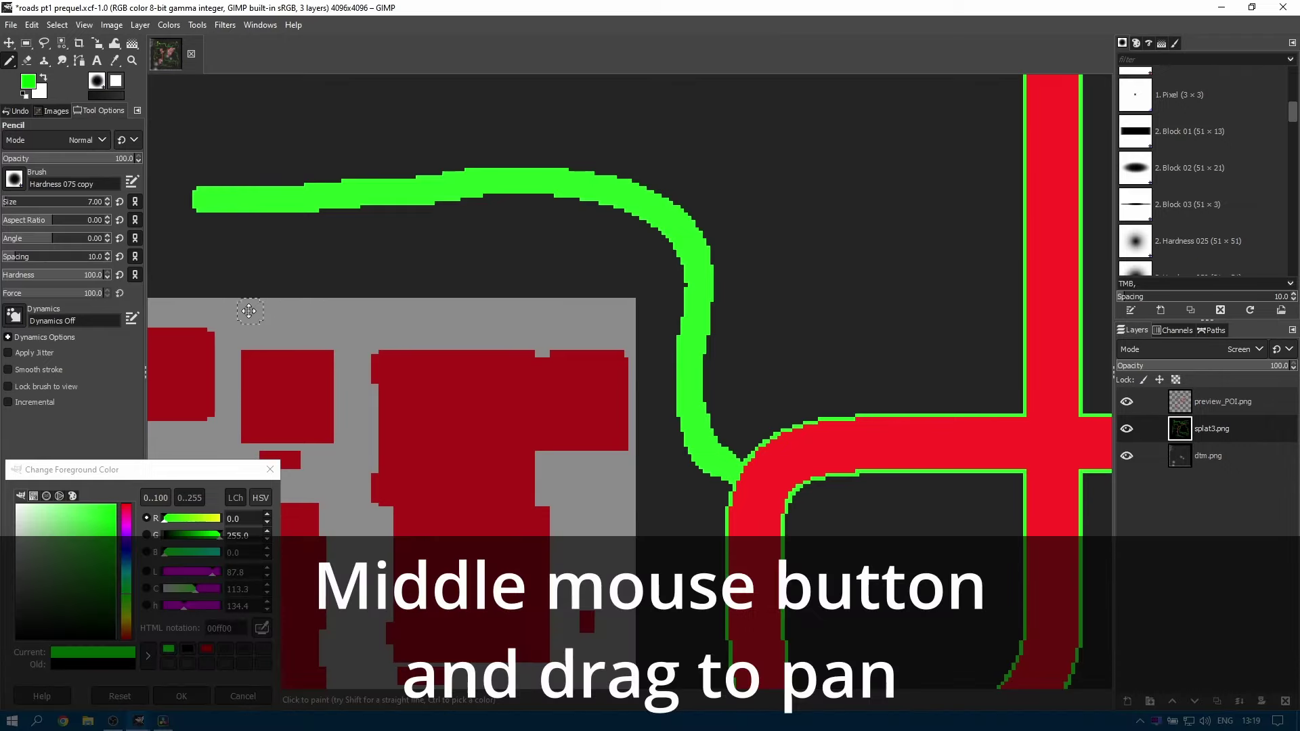
Extend the new green road past the area below the yellow POI to join the severed end of the old road.
mouse_move(249, 311)
left_mouse_down()
mouse_move(517, 344)
mouse_move(1079, 365)
left_mouse_up()
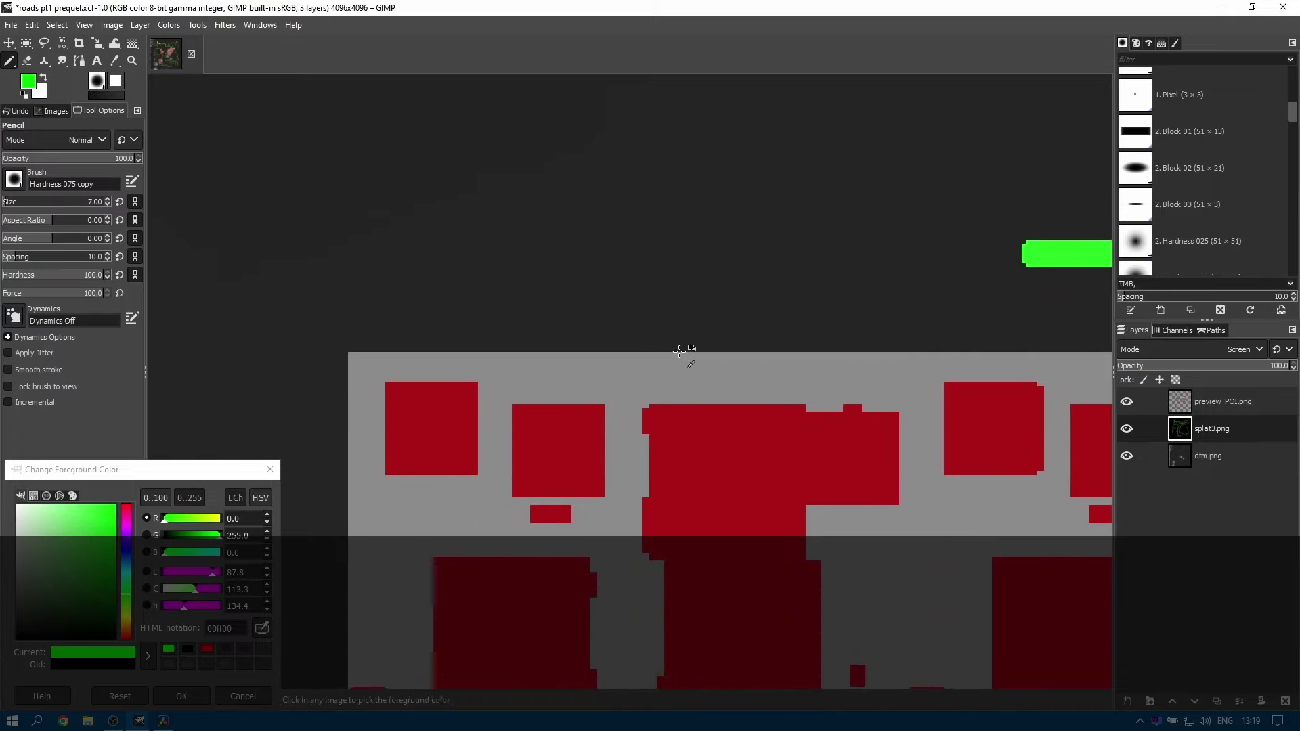
scroll(679, 351, "down", 4, "ctrl")
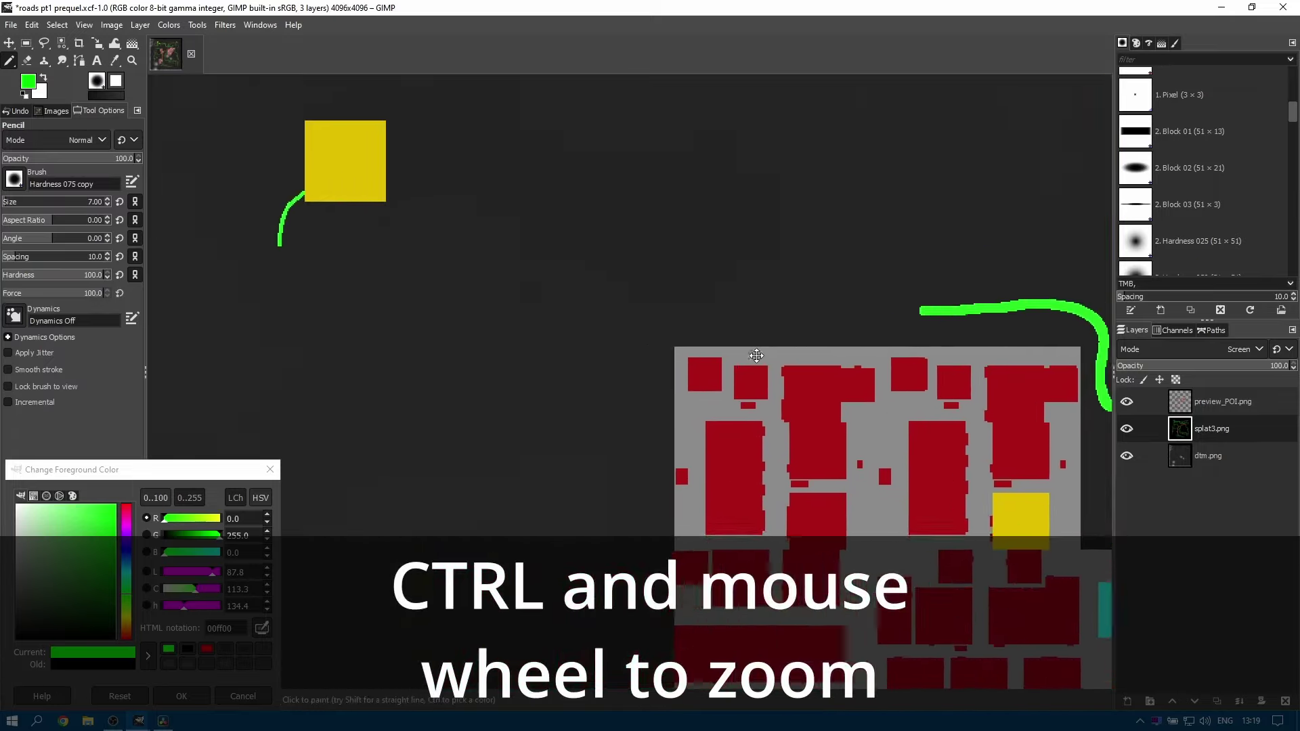
left_click_drag(757, 355, 873, 350)
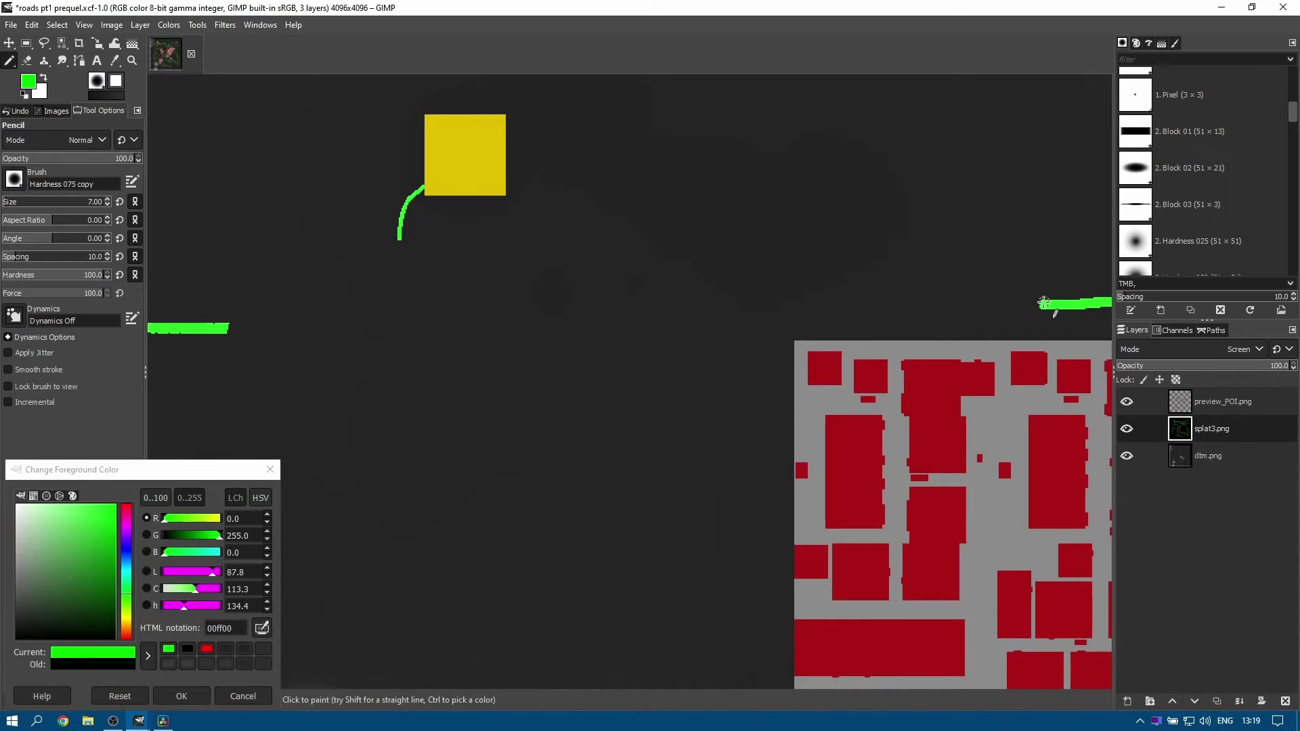
mouse_move(1043, 305)
left_mouse_down()
mouse_move(726, 287)
mouse_move(525, 337)
mouse_move(237, 329)
left_mouse_up()
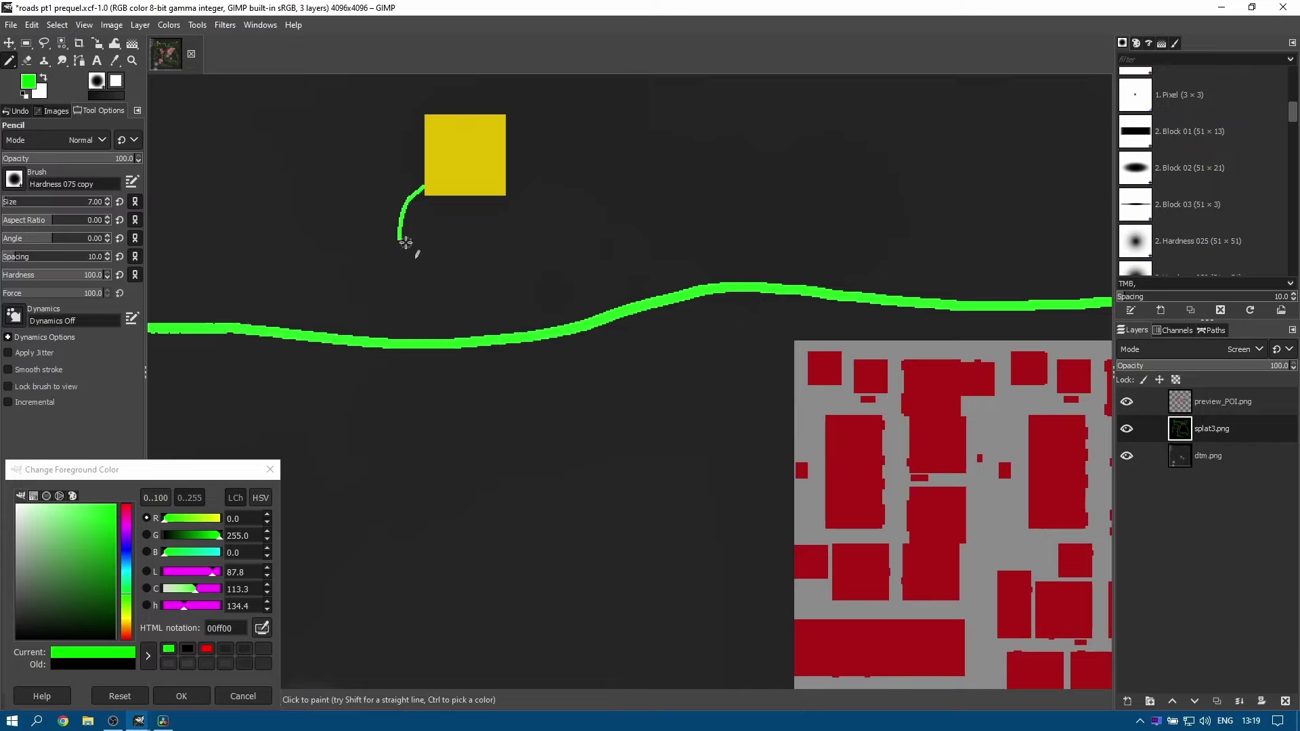
Shrink the Pencil to size 3 and paint a curved green side road joining the main road to the severed road end at the yellow POI.
scroll(406, 241, "up", 3)
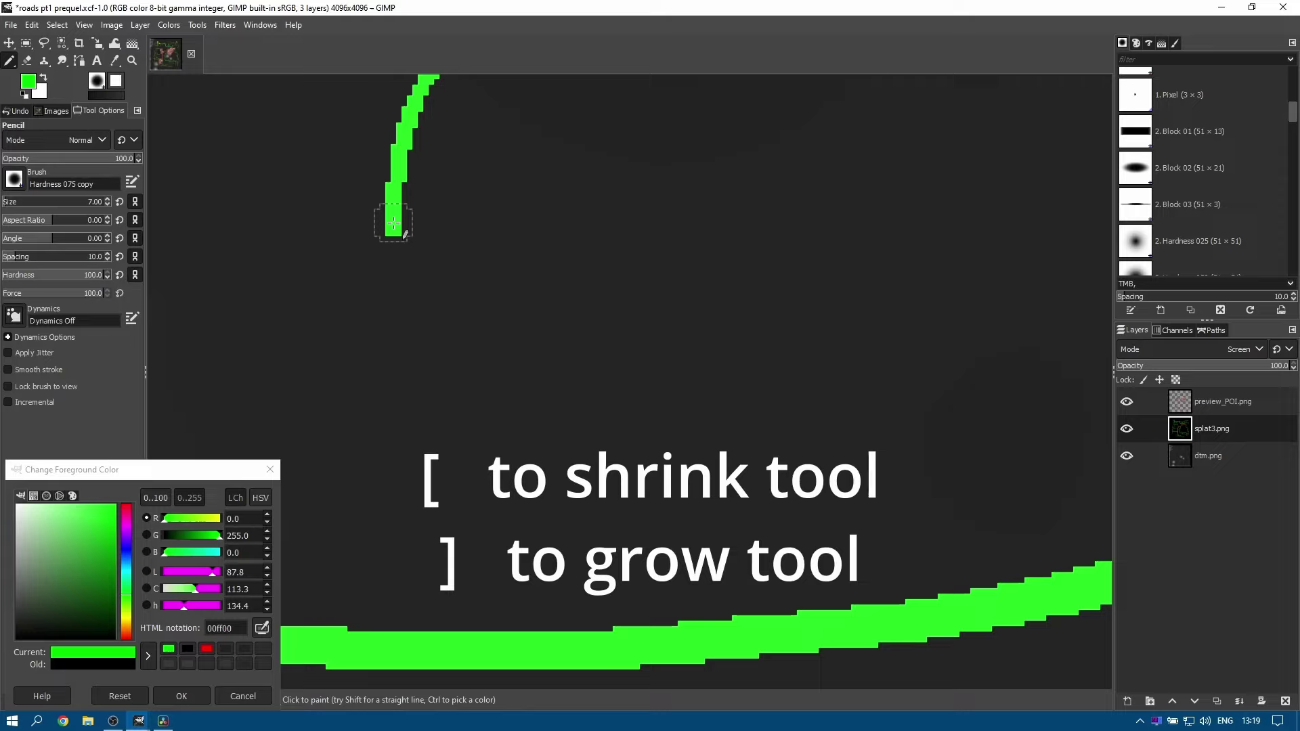
key("bracketleft")
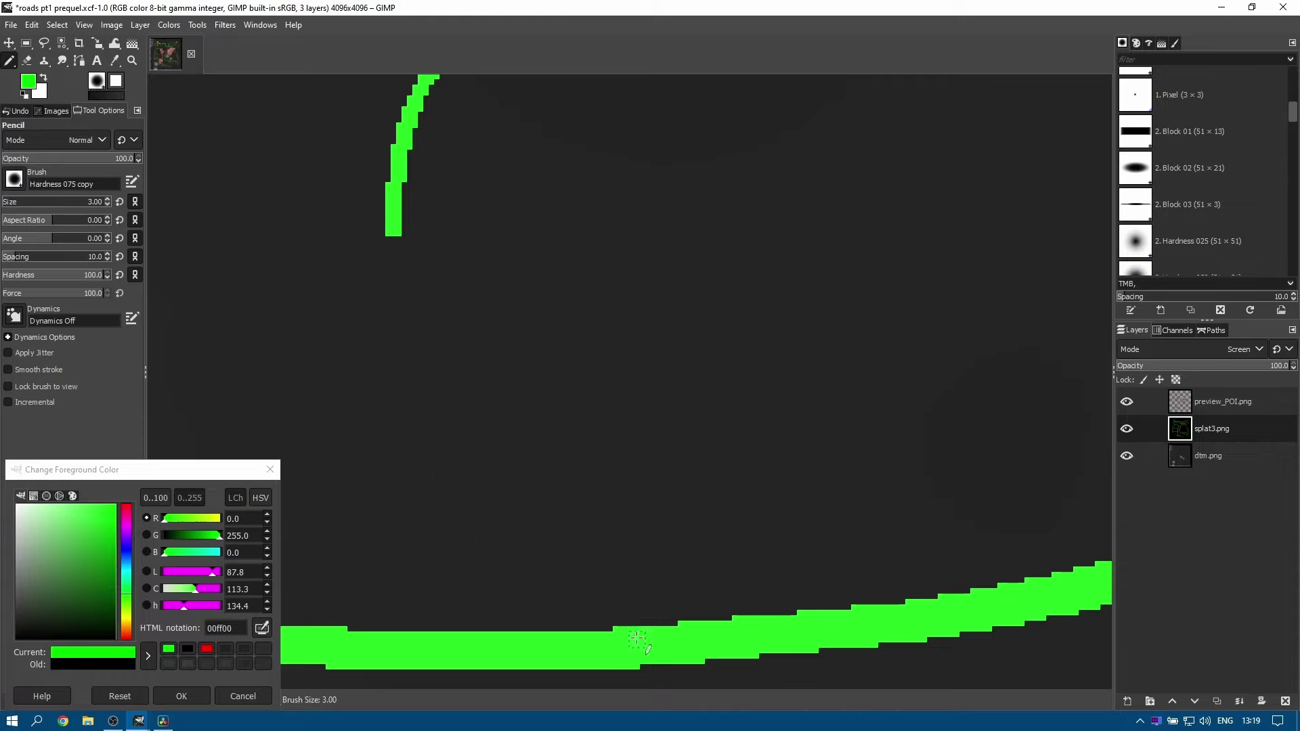
mouse_move(637, 638)
left_mouse_down()
mouse_move(514, 569)
mouse_move(451, 497)
mouse_move(393, 234)
left_mouse_up()
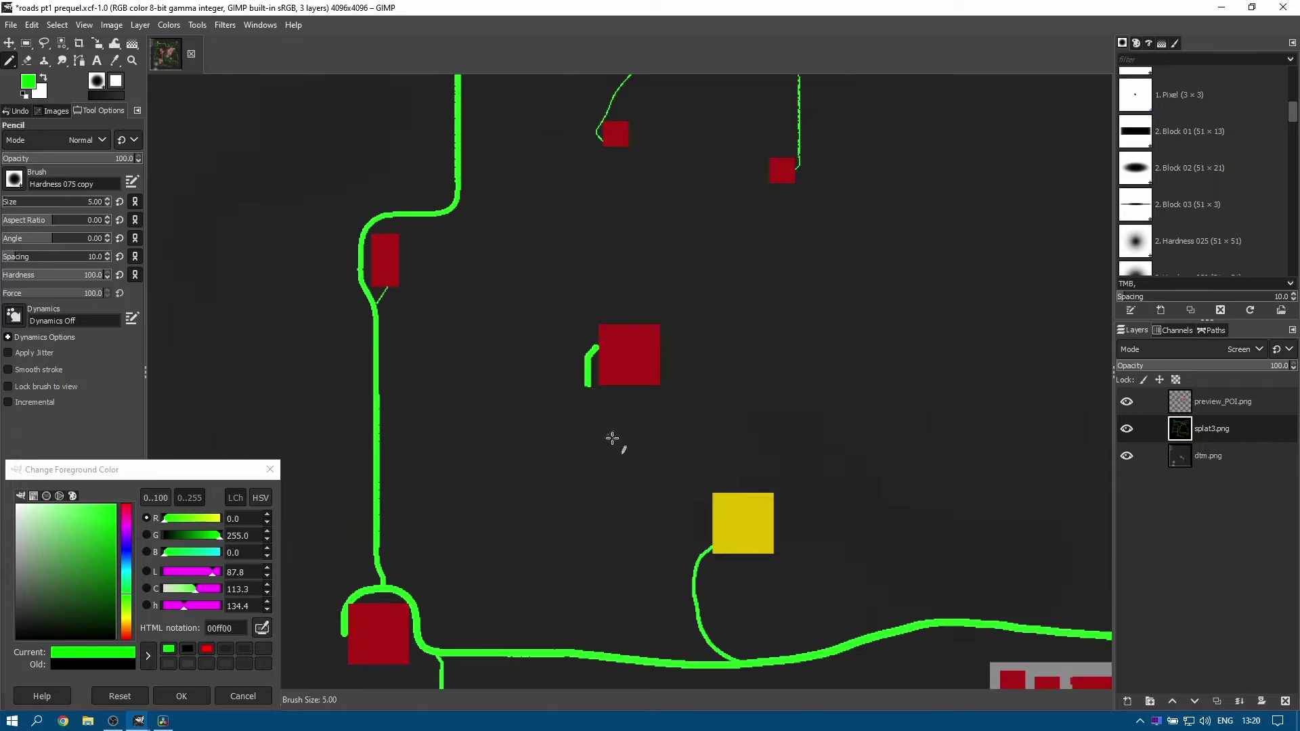
With the Pencil at size 5, paint a winding green road from the main road up to the severed stub beside the red POI.
left_click_drag(613, 442, 572, 302)
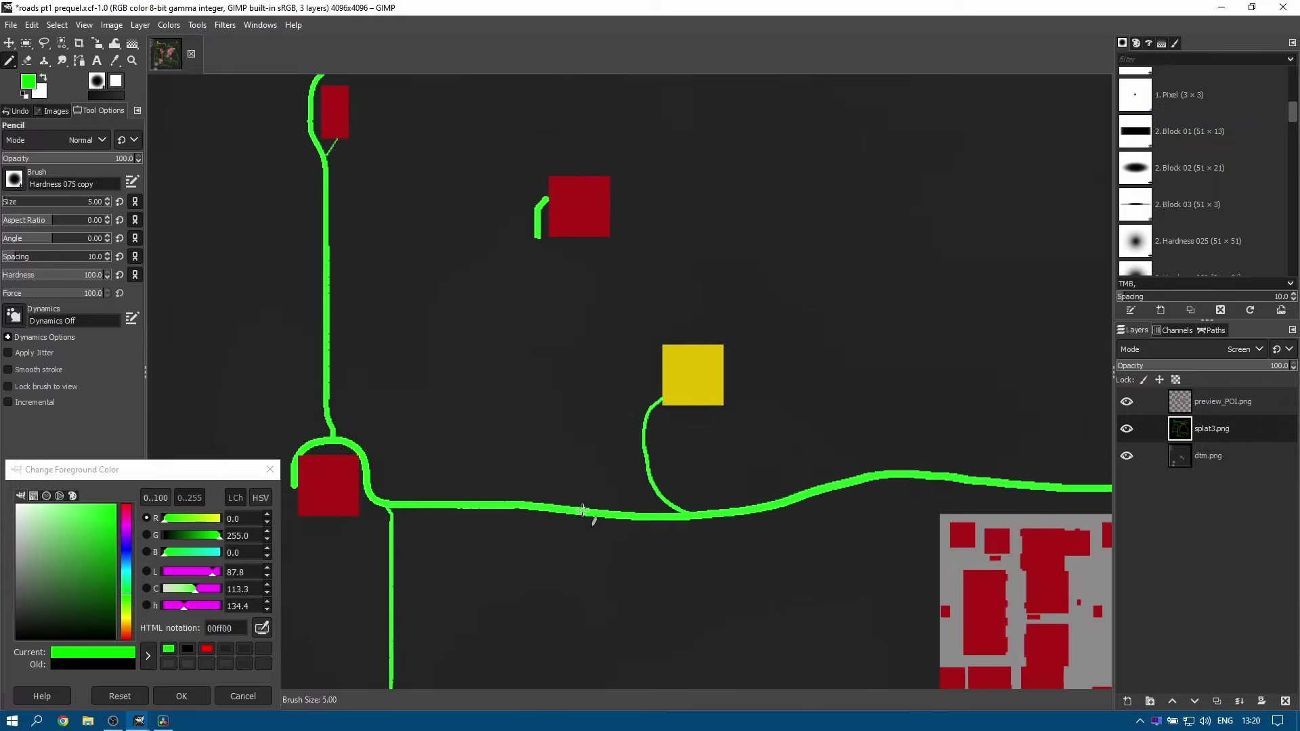
mouse_move(583, 509)
left_mouse_down()
mouse_move(556, 484)
mouse_move(543, 438)
mouse_move(548, 287)
left_mouse_up()
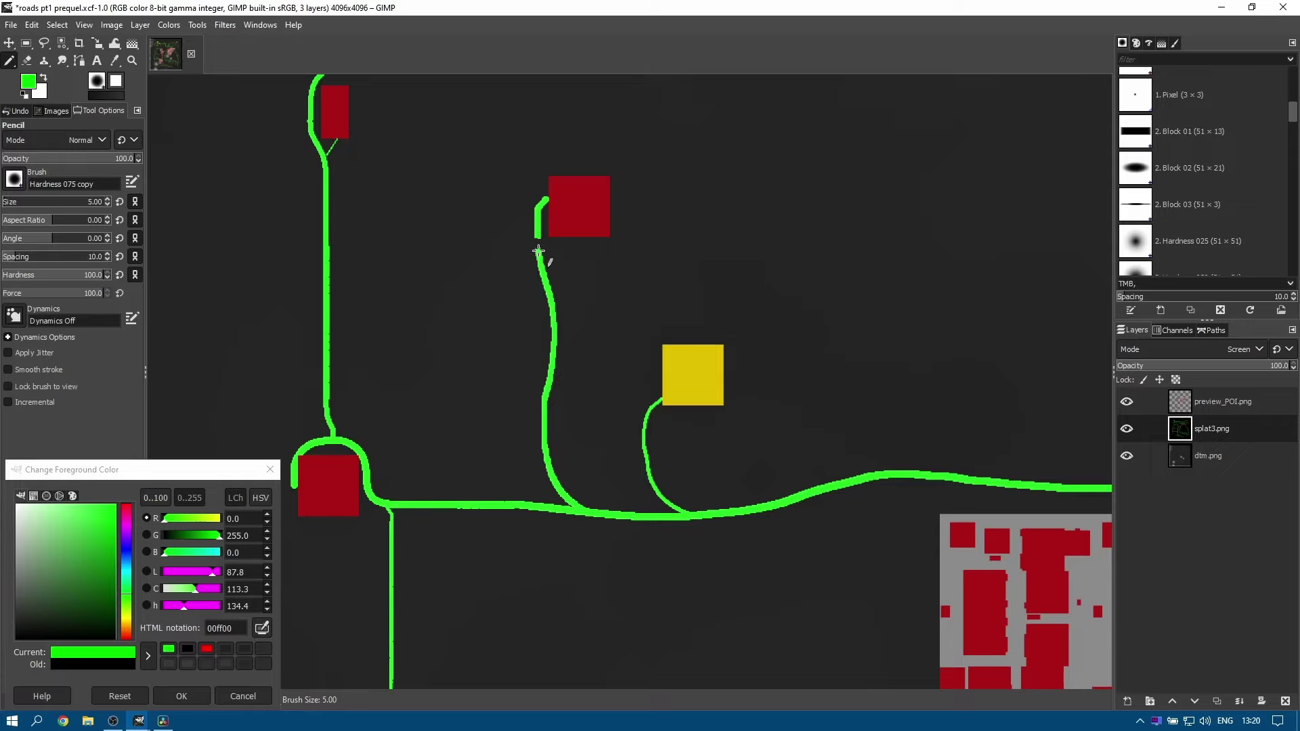
scroll(553, 263, "up", 3)
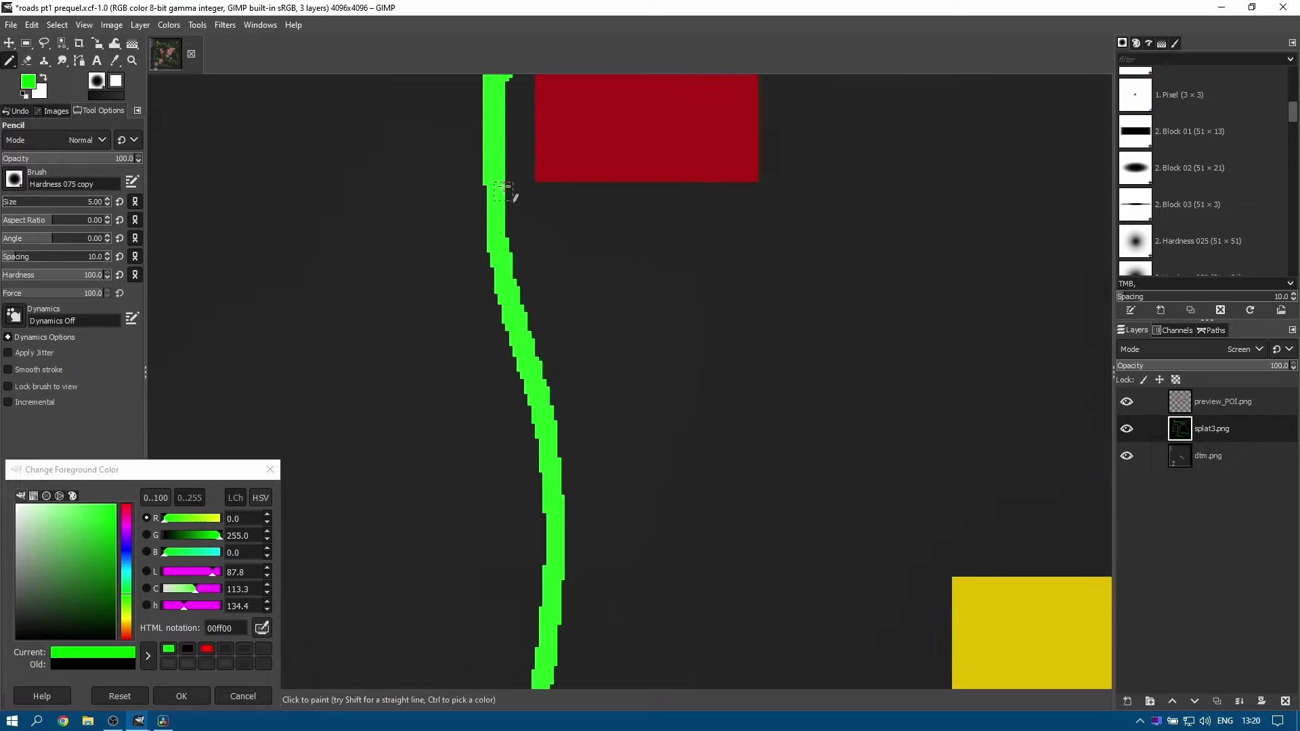
scroll(610, 415, "down", 4)
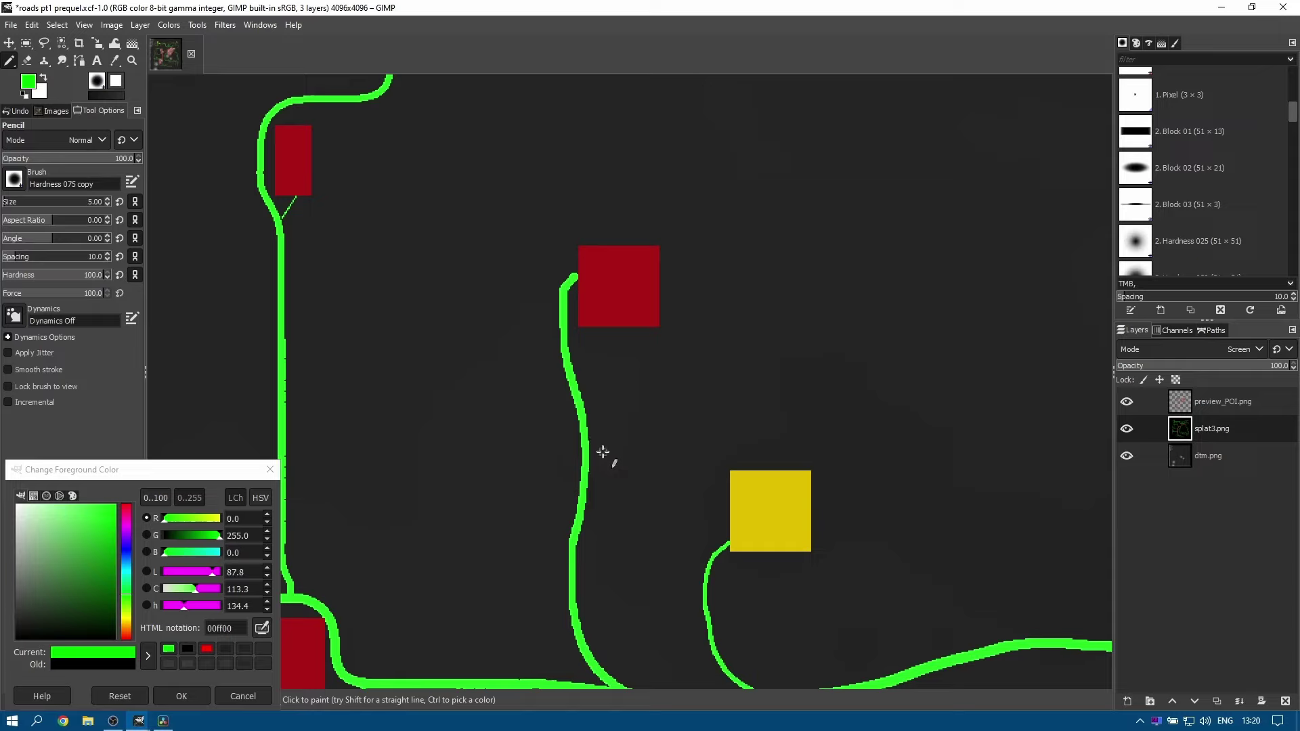
Examine the newly painted roads, their junctions with the main road, and the edges of an existing vertical road.
left_click_drag(631, 477, 507, 288)
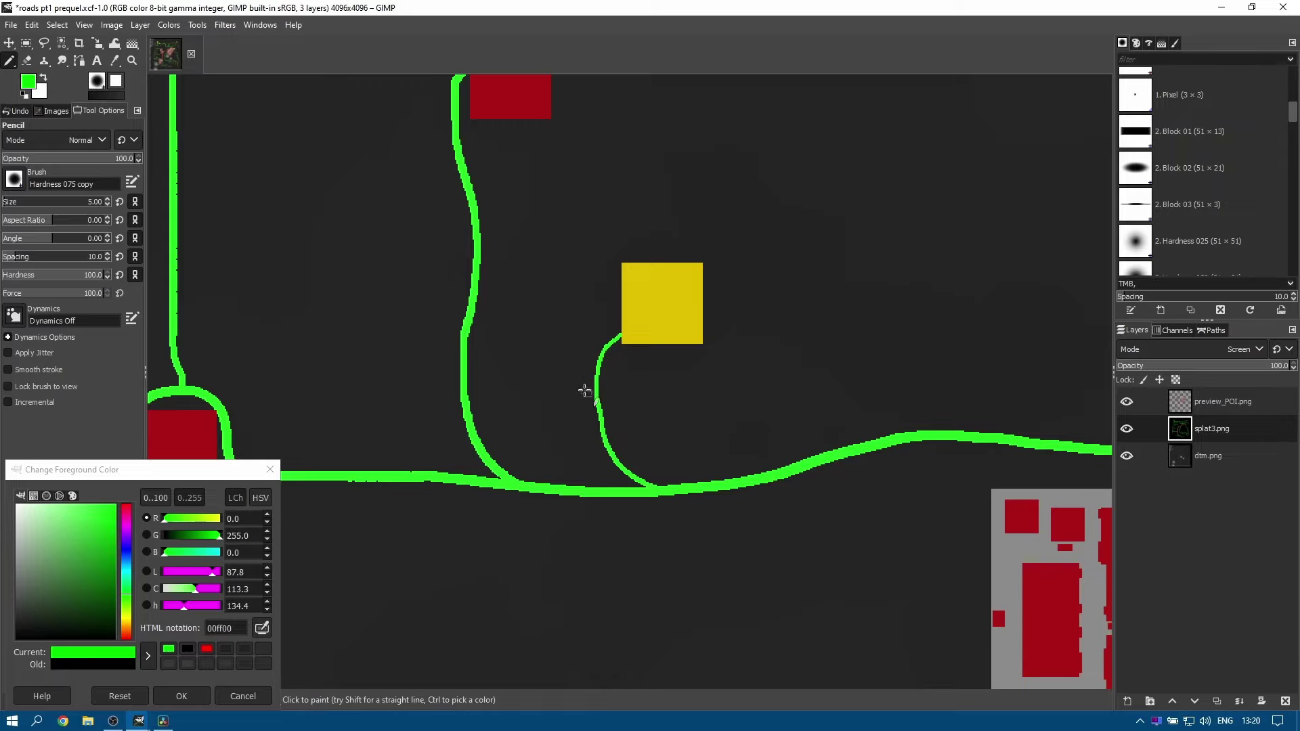
left_click_drag(531, 331, 578, 418)
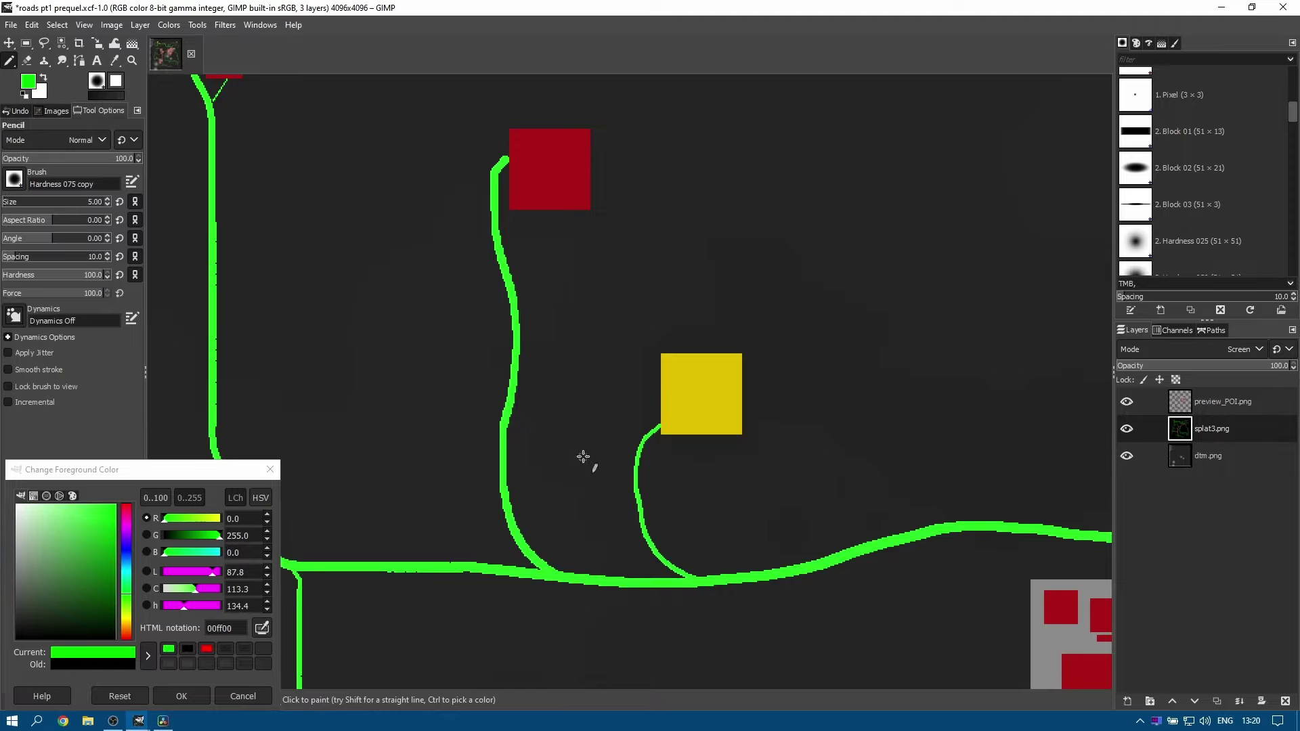
left_click_drag(584, 457, 479, 343)
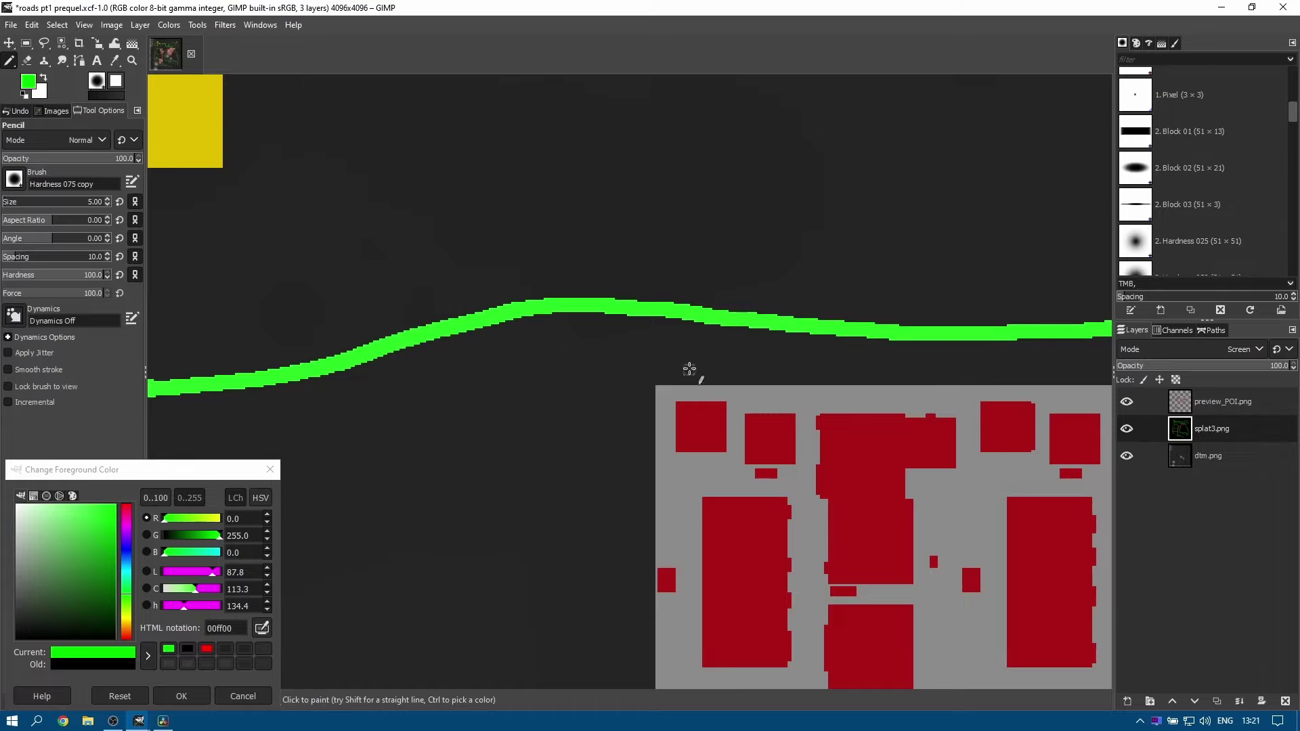
scroll(751, 346, "down", 3)
scroll(804, 337, "left", 5)
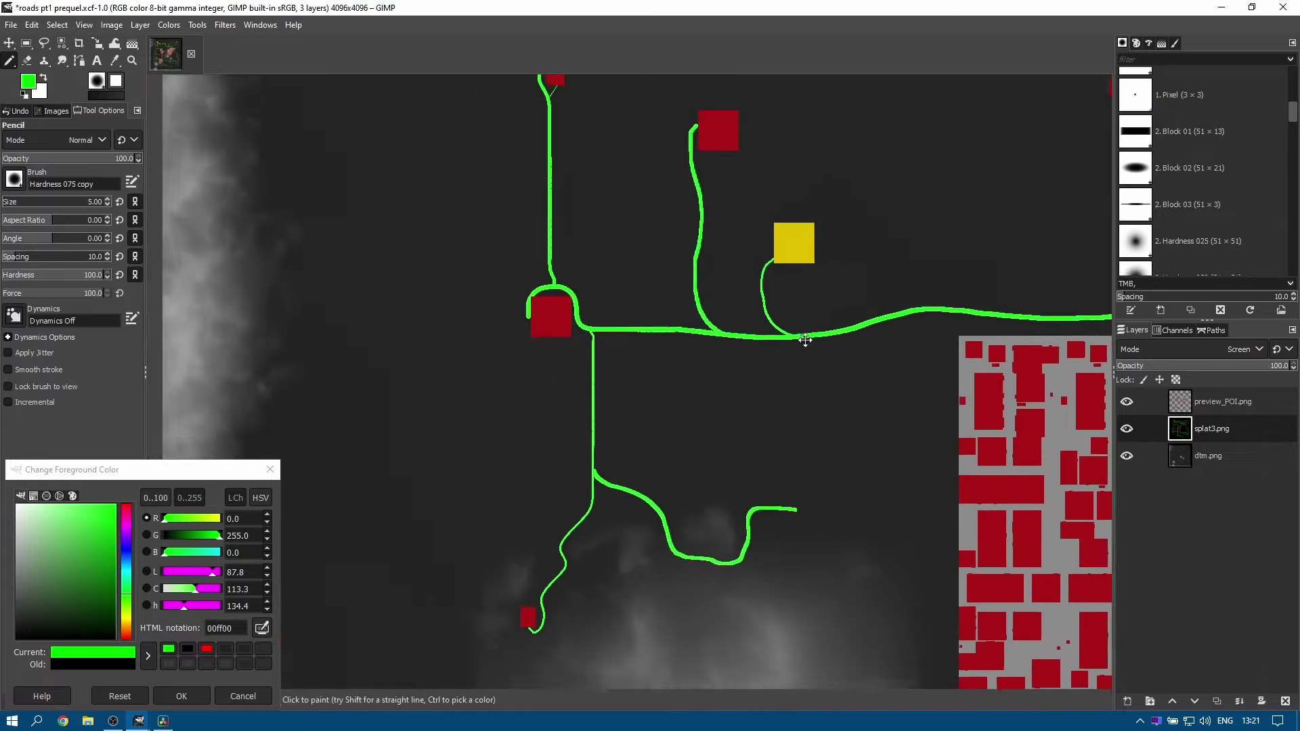
scroll(804, 336, "up", 5)
scroll(920, 399, "right", 3)
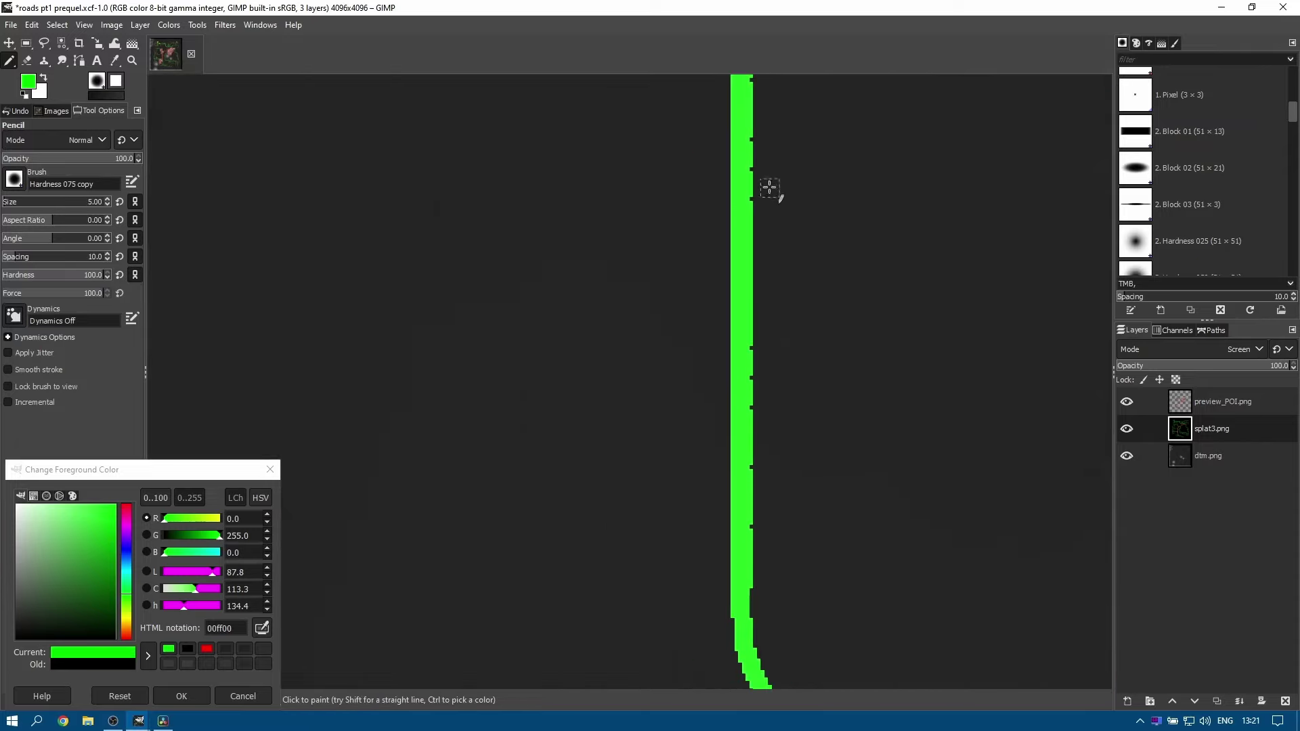
scroll(891, 449, "down", 4)
scroll(263, 344, "right", 5)
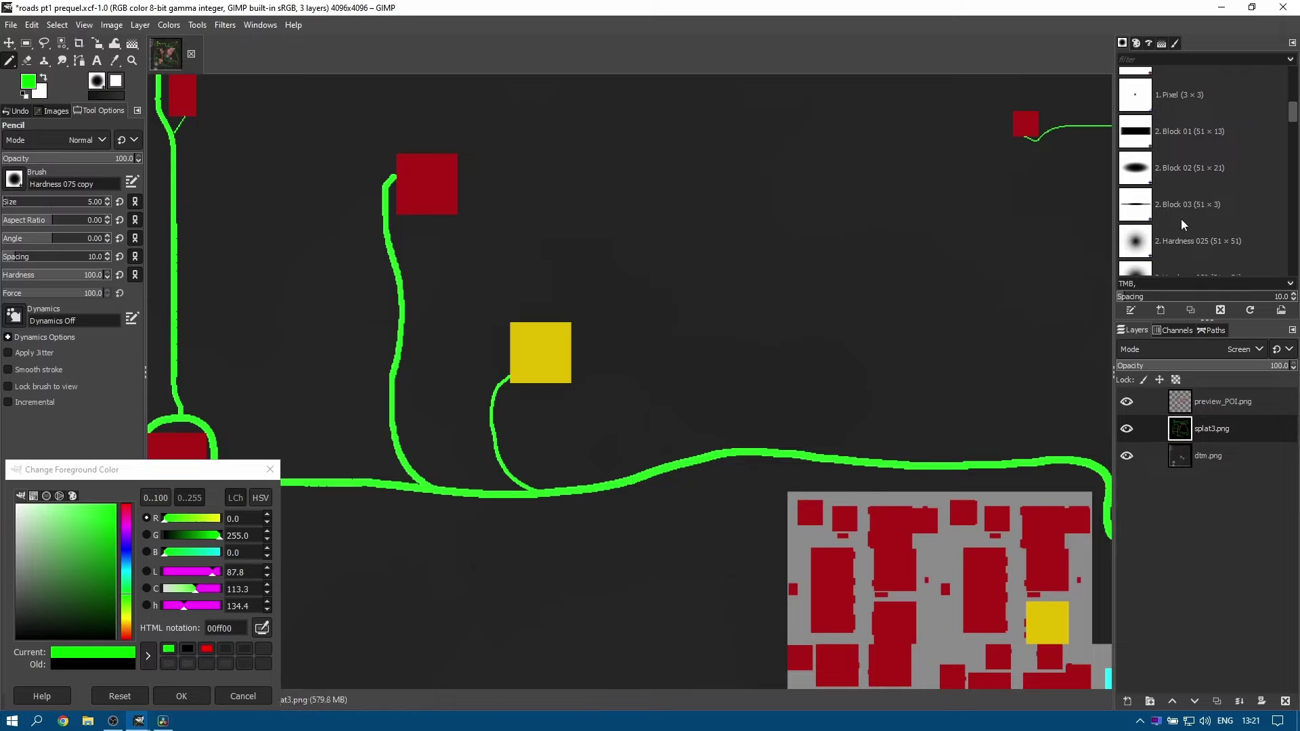
Choose the Acrylic 01 copy brush and paint a rough-edged green patch at size 180 in the empty area above the main road.
scroll(1183, 224, "up", 3)
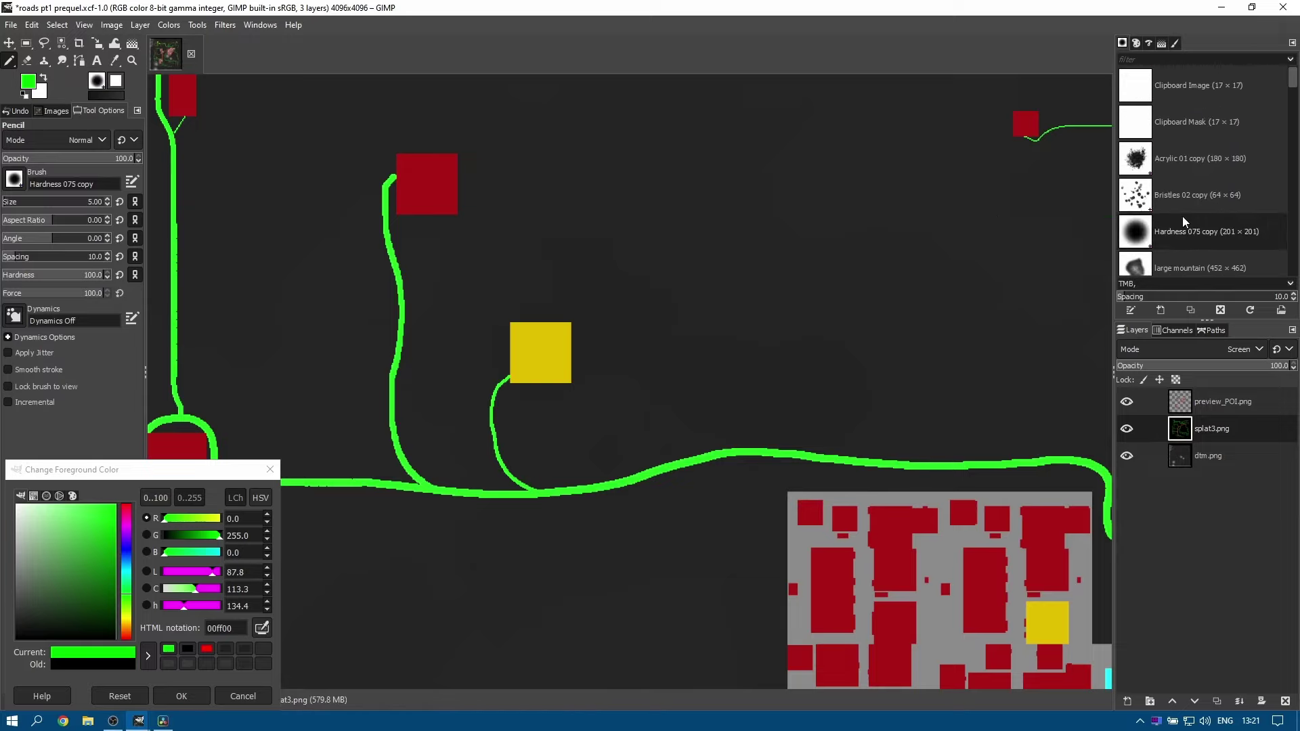
left_click(1138, 165)
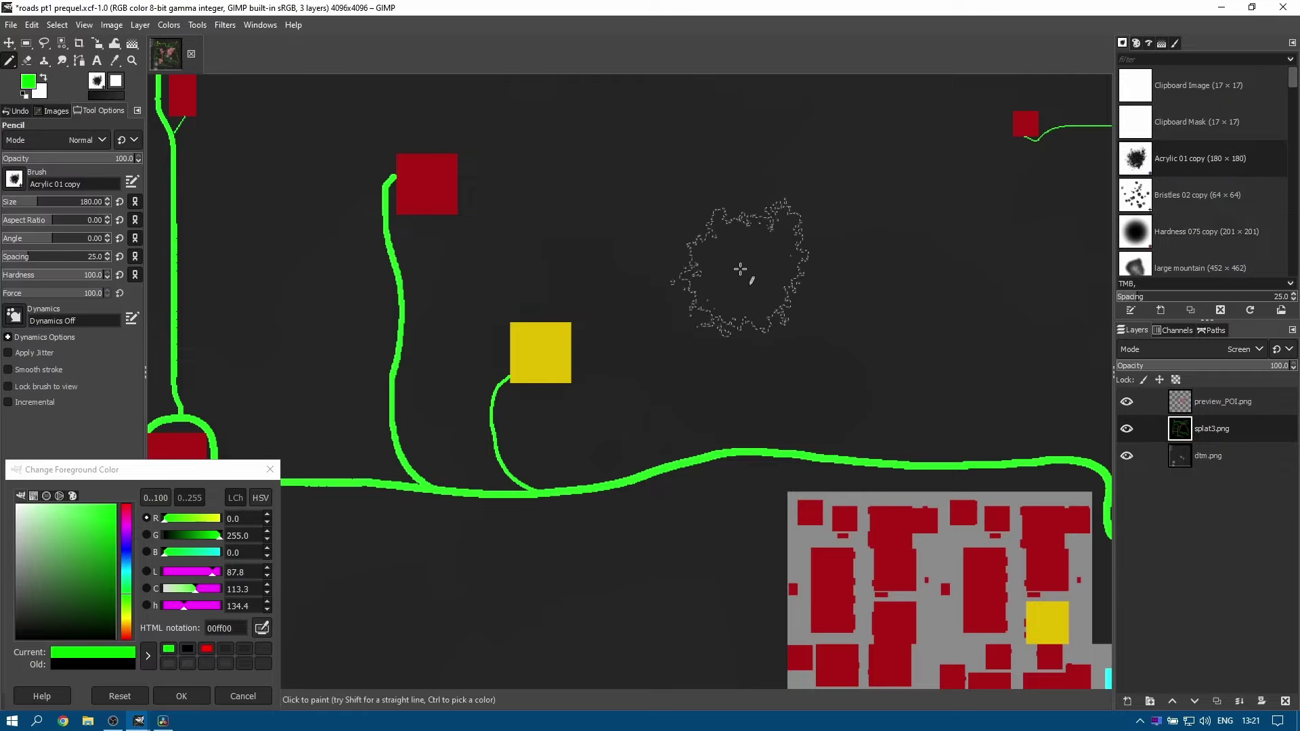
left_click_drag(633, 245, 841, 240)
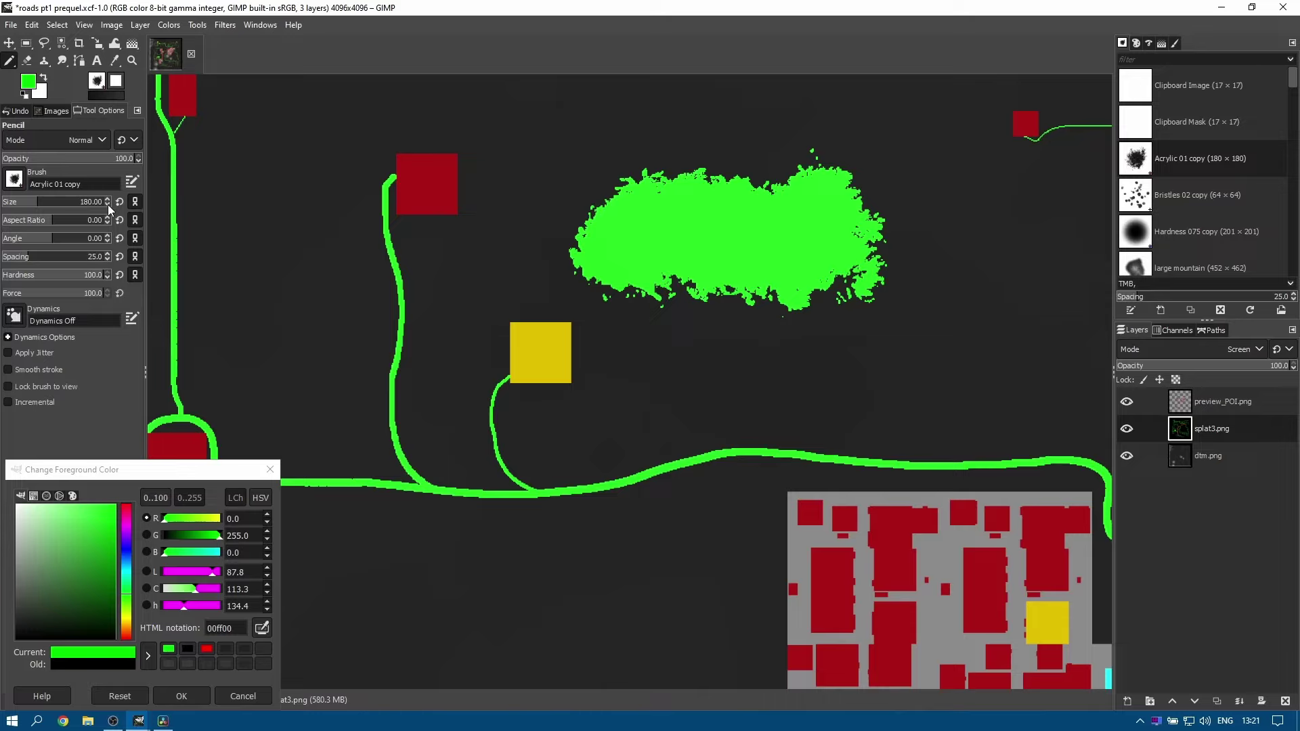
Reduce the Acrylic brush to size 8 and paint a short, ragged-edged horizontal green road below the large patch.
left_click_drag(33, 206, 5, 206)
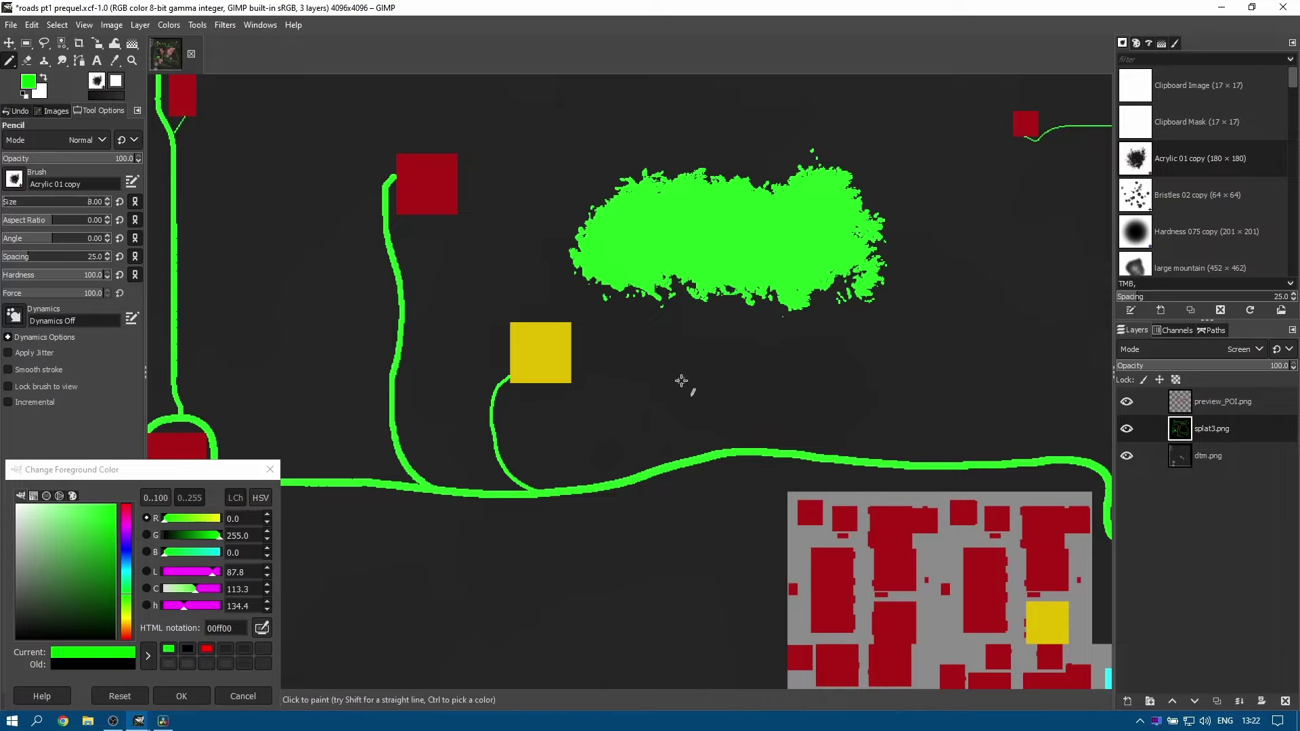
scroll(681, 381, "up", 5)
left_click(470, 302)
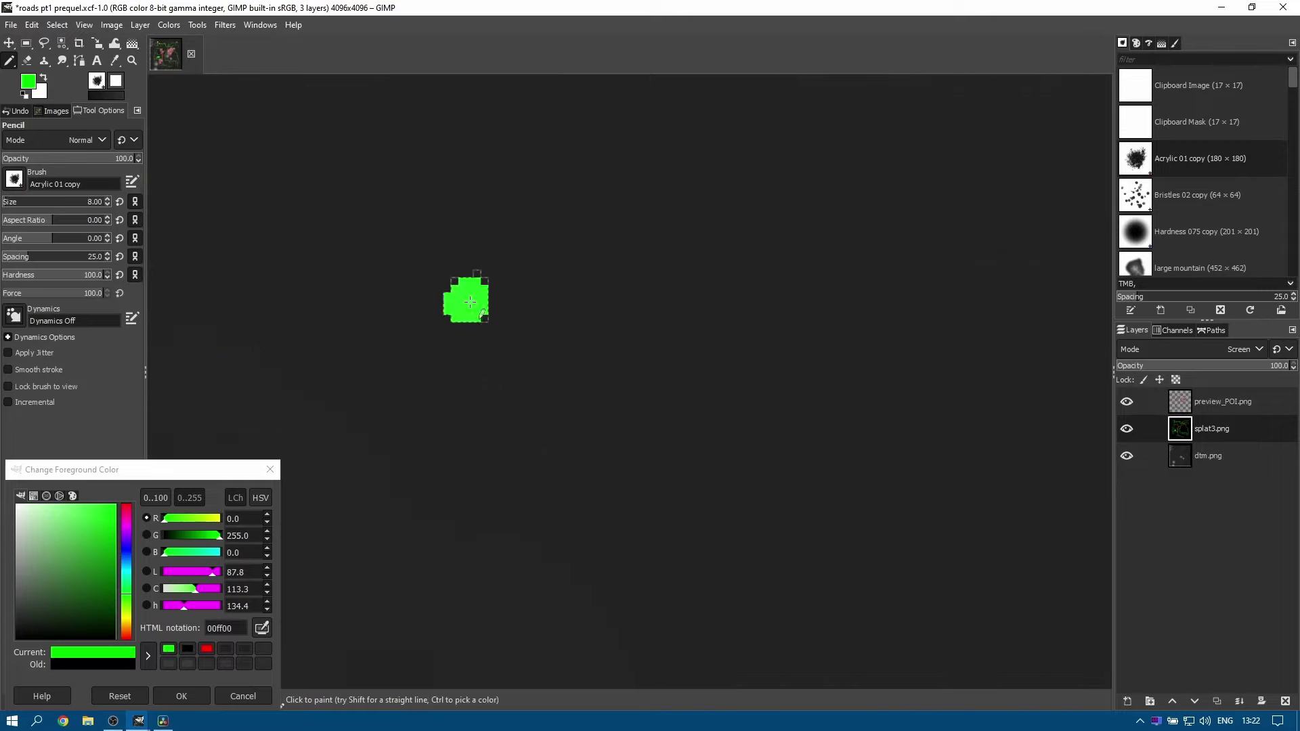
left_click_drag(471, 302, 1047, 309)
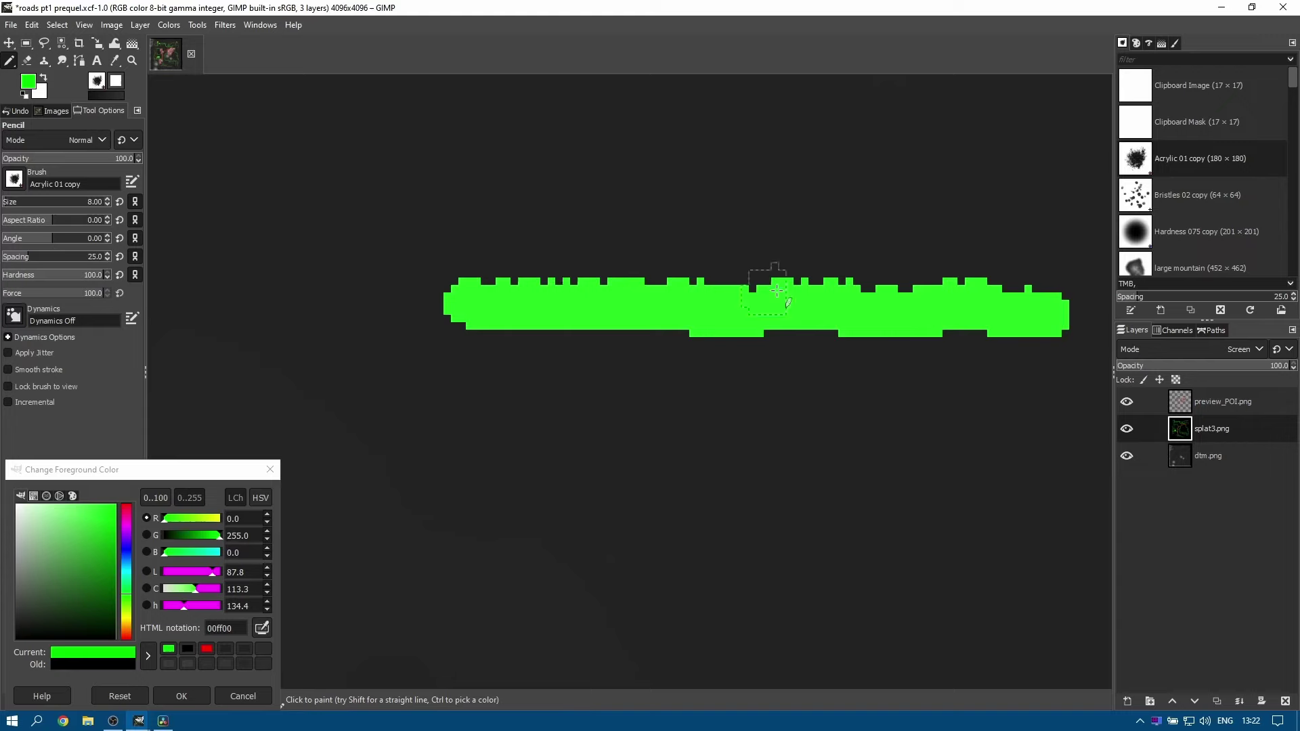
scroll(611, 364, "down", 5)
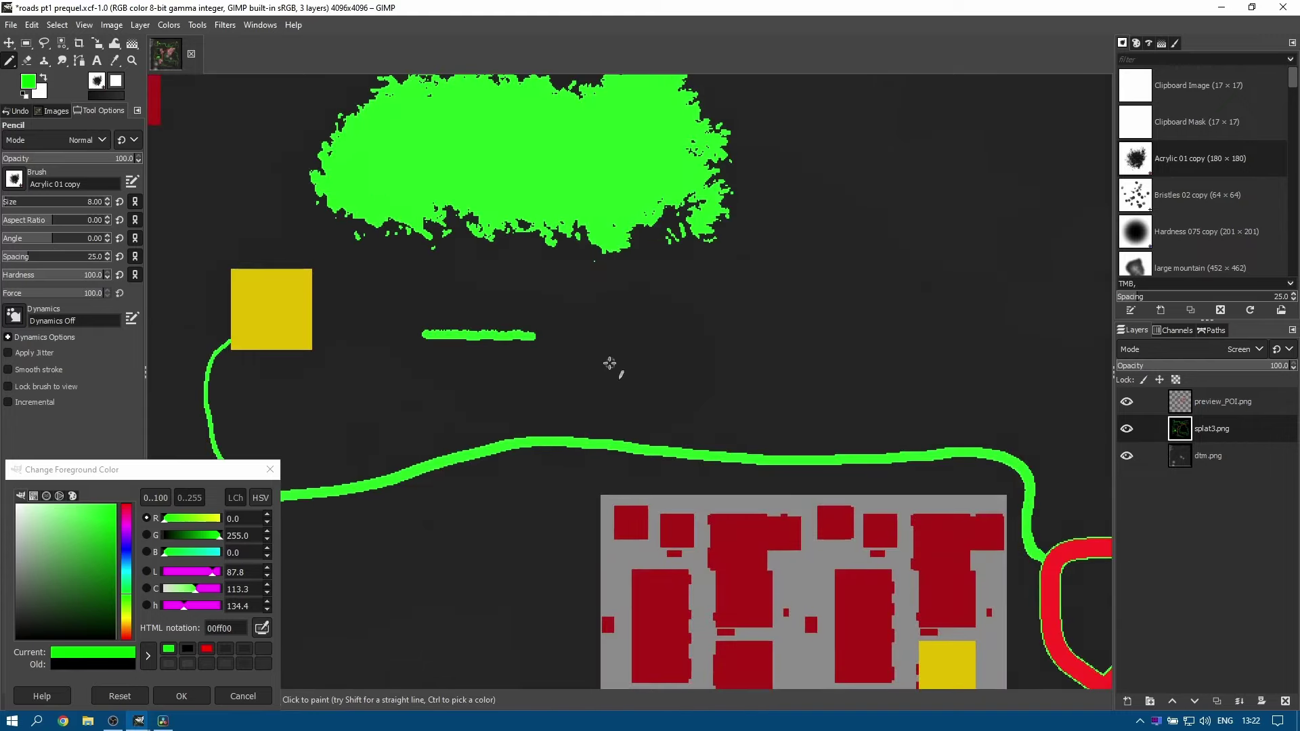
Switch to the Paintbrush tool with the Hardness 075 copy brush at size 8.
scroll(591, 379, "up", 5)
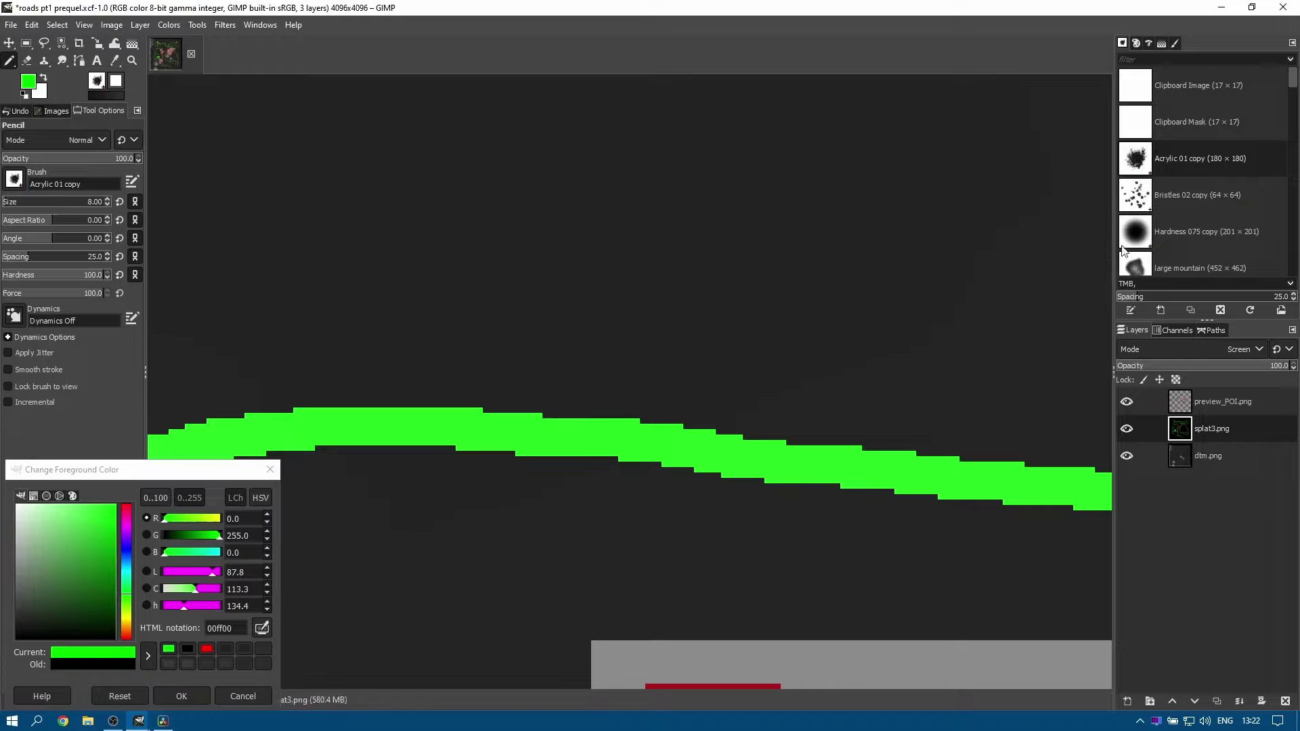
left_click(1144, 234)
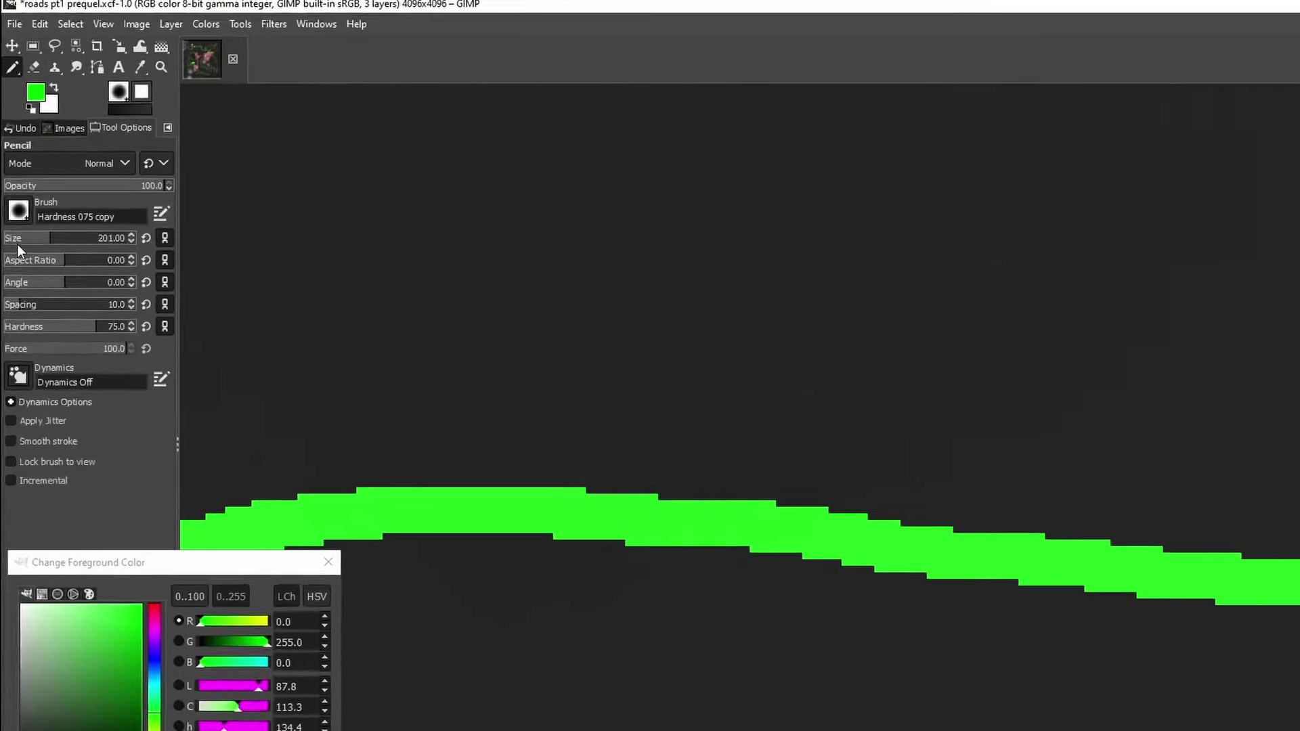
left_click(18, 246)
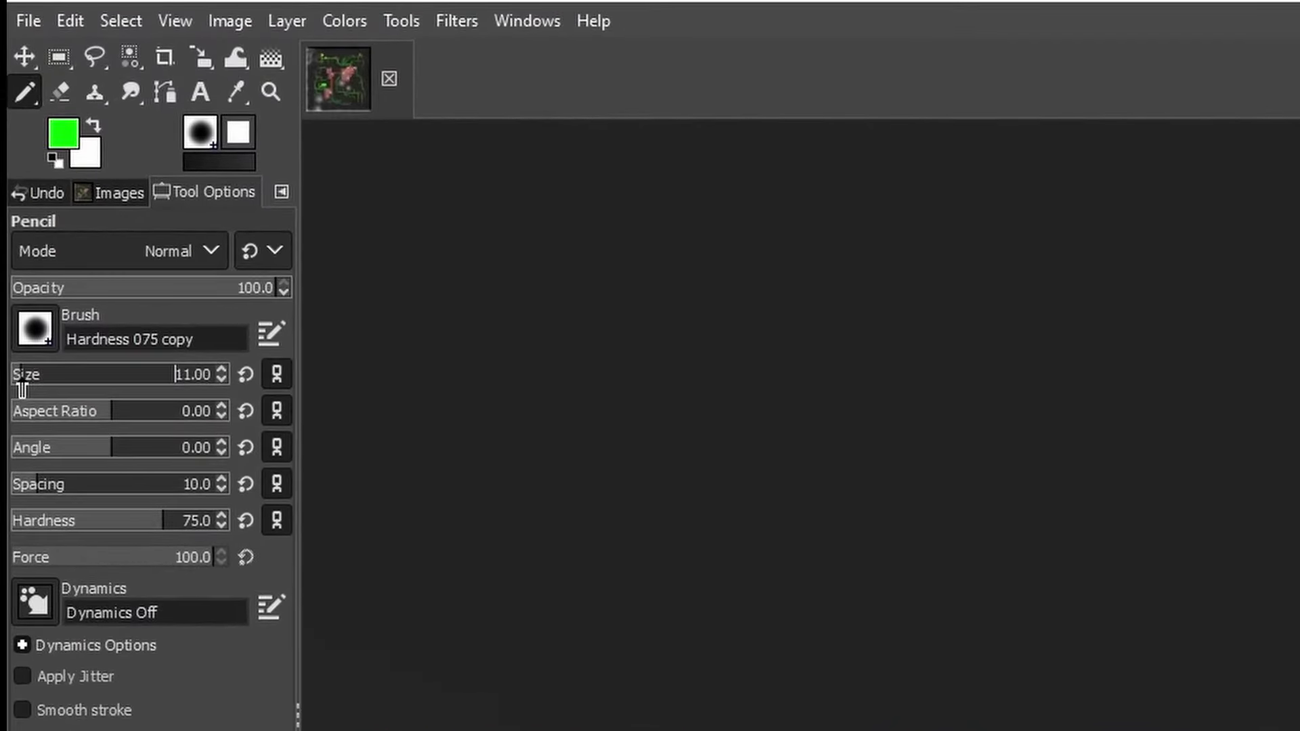
left_click(222, 369)
left_click(223, 369)
right_click(30, 91)
left_click(95, 96)
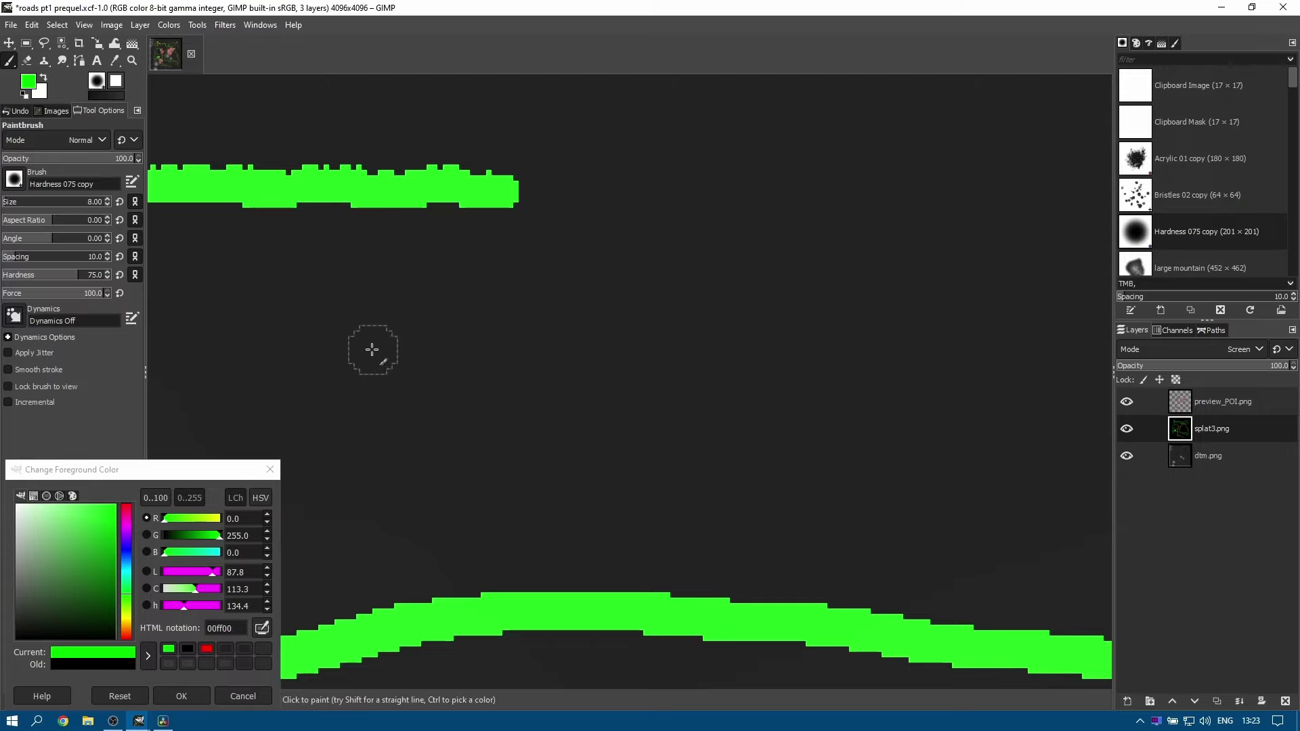
Paint a wavy green road below the ragged one with the Paintbrush and inspect its soft edge pixels.
mouse_move(349, 346)
left_mouse_down()
mouse_move(512, 345)
mouse_move(641, 306)
mouse_move(700, 307)
mouse_move(801, 370)
mouse_move(999, 288)
left_mouse_up()
scroll(590, 381, "up", 3, "ctrl")
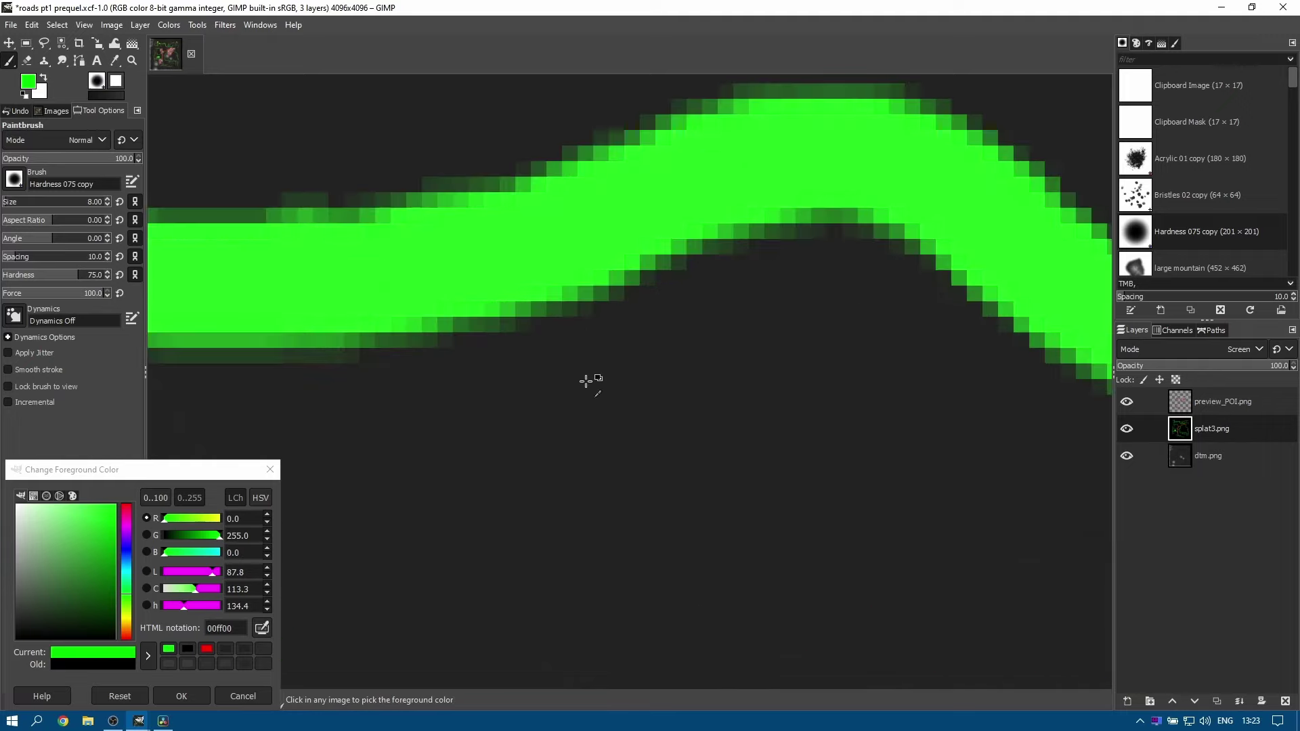
scroll(654, 469, "up", 3)
scroll(654, 470, "down", 2, "ctrl")
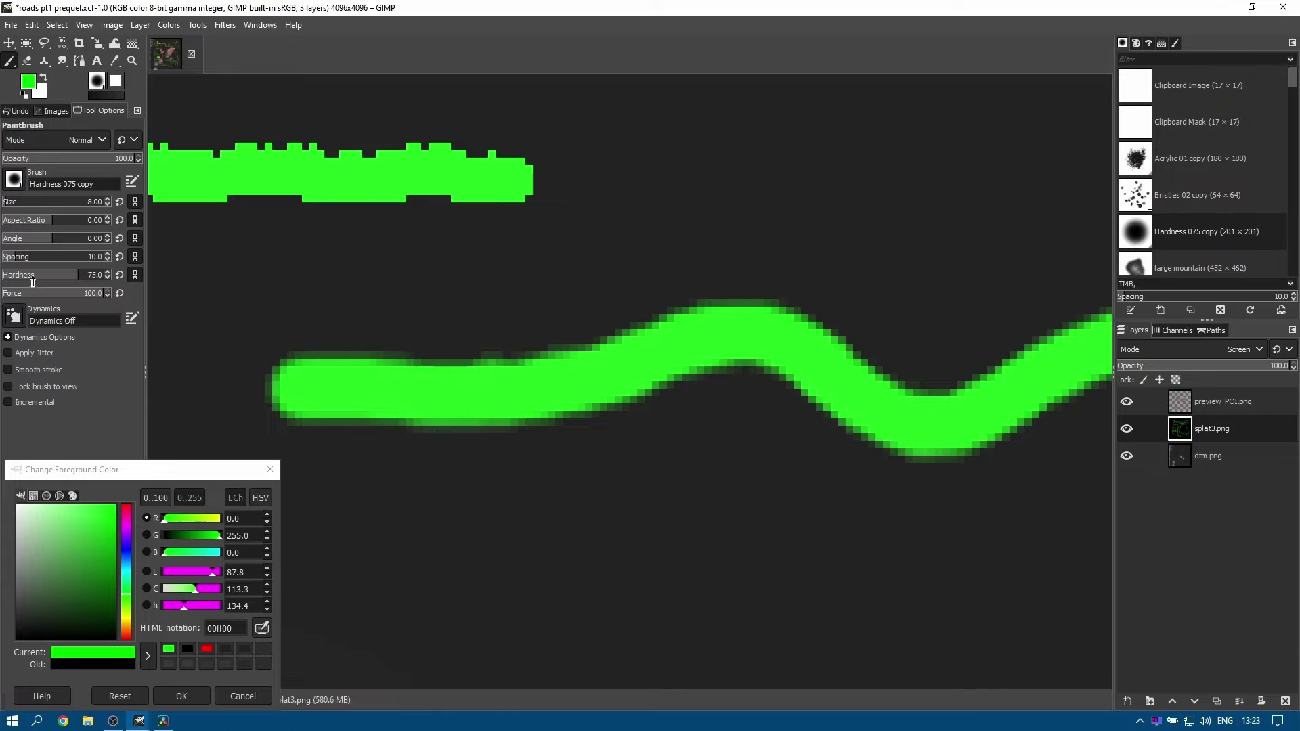
Paint one green stroke at hardness 51 and another at hardness 13 above the wavy road, and compare their soft edges.
left_click(53, 281)
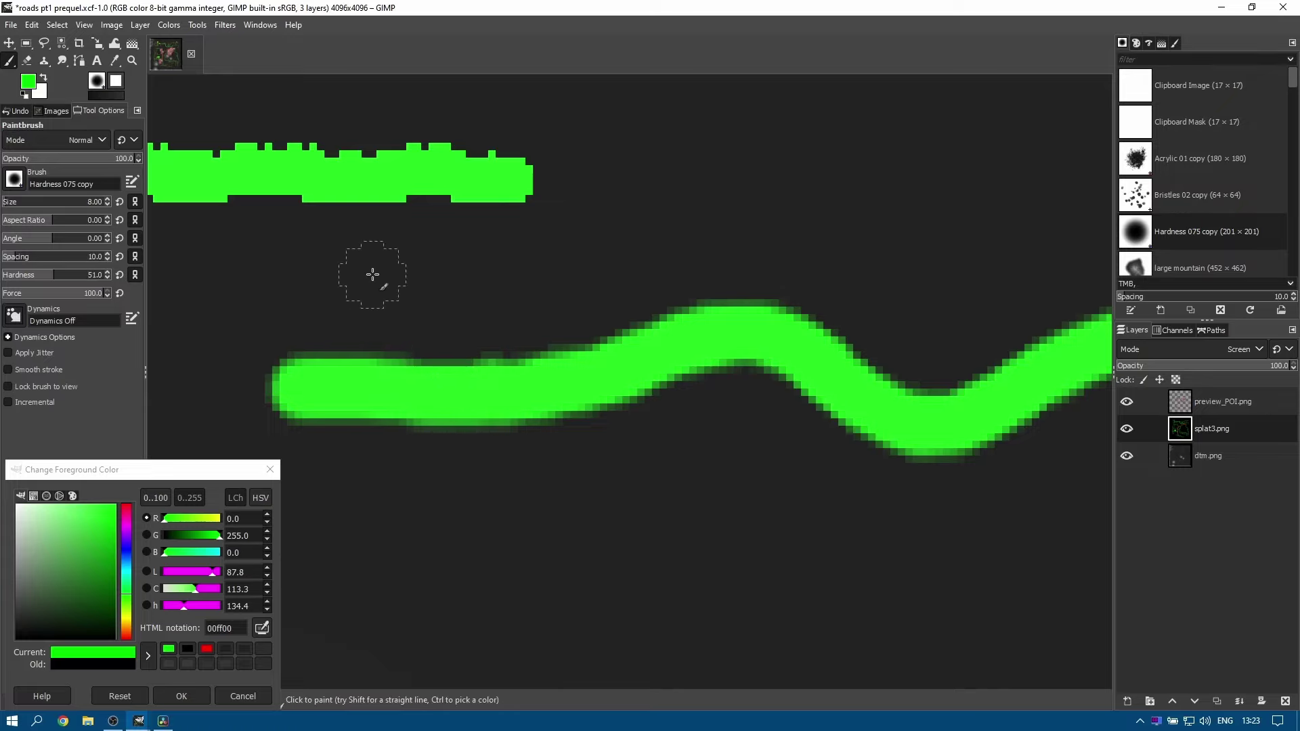
mouse_move(348, 263)
left_mouse_down()
mouse_move(485, 270)
mouse_move(820, 227)
left_mouse_up()
left_click(15, 275)
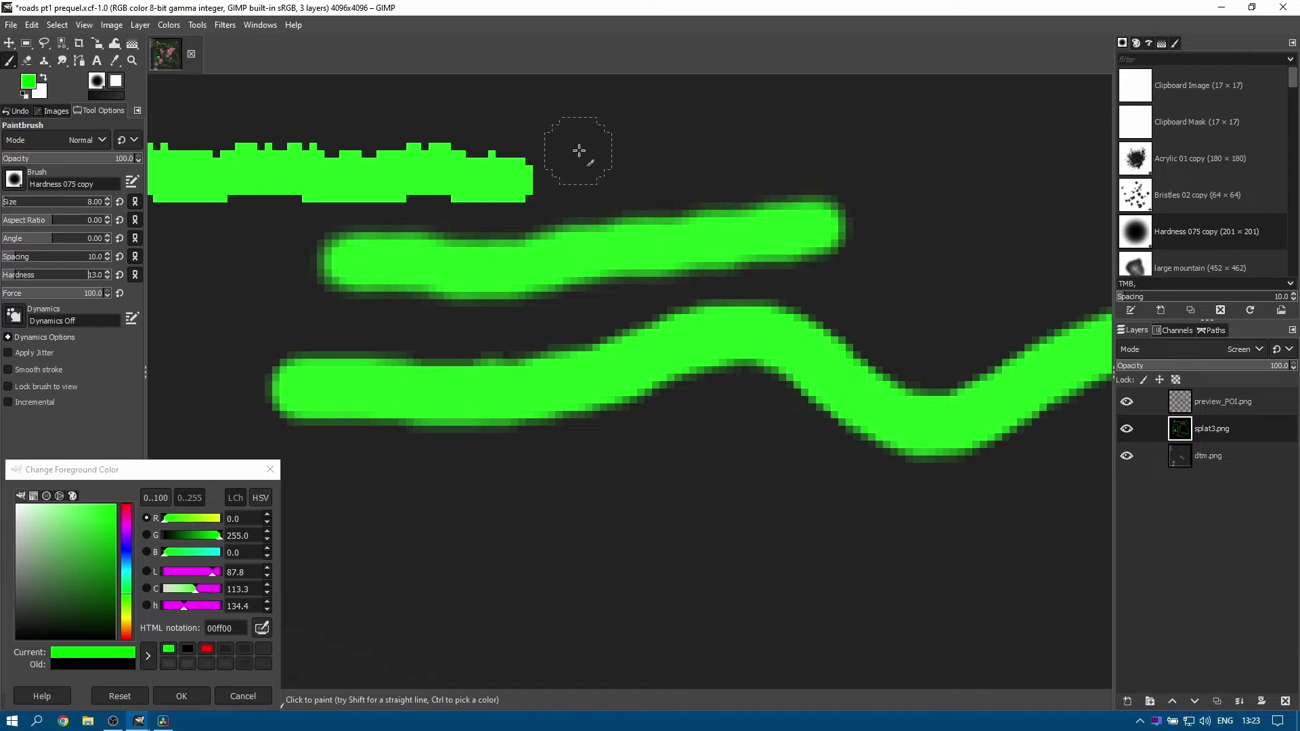
left_click_drag(627, 139, 1002, 141)
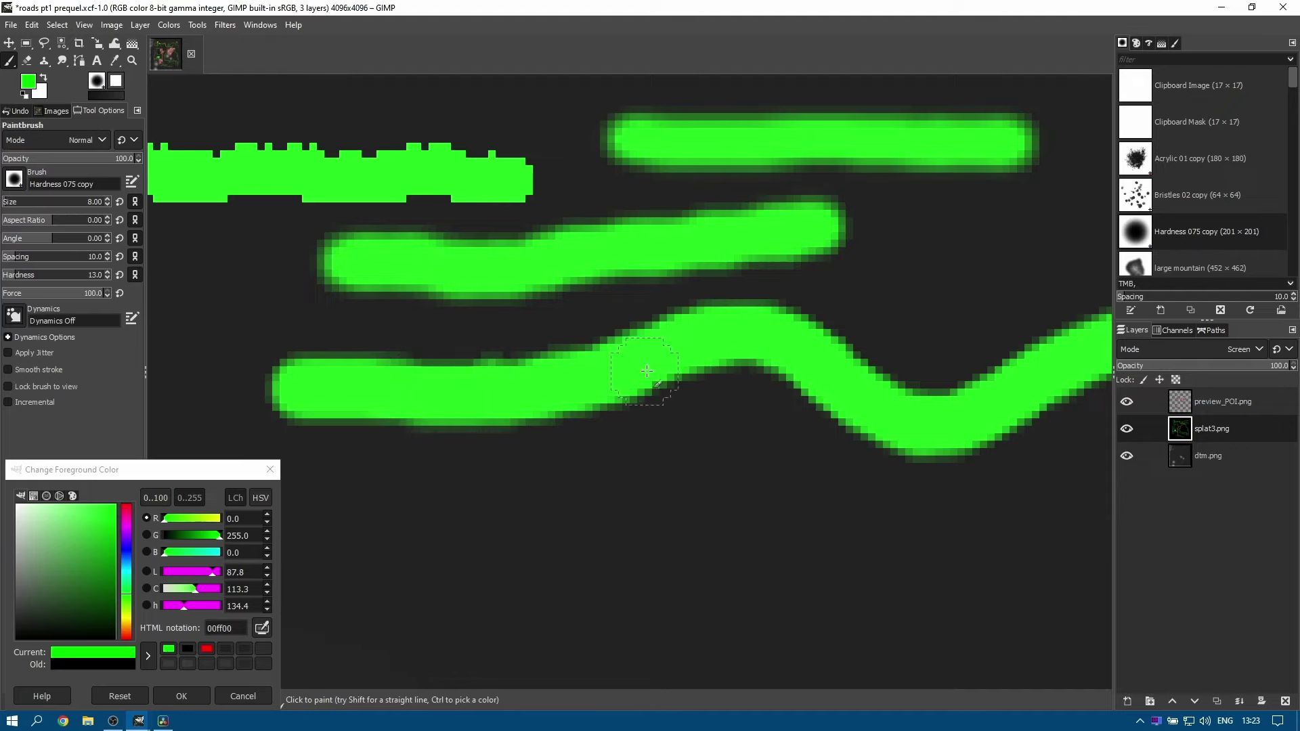
scroll(642, 378, "up", 1)
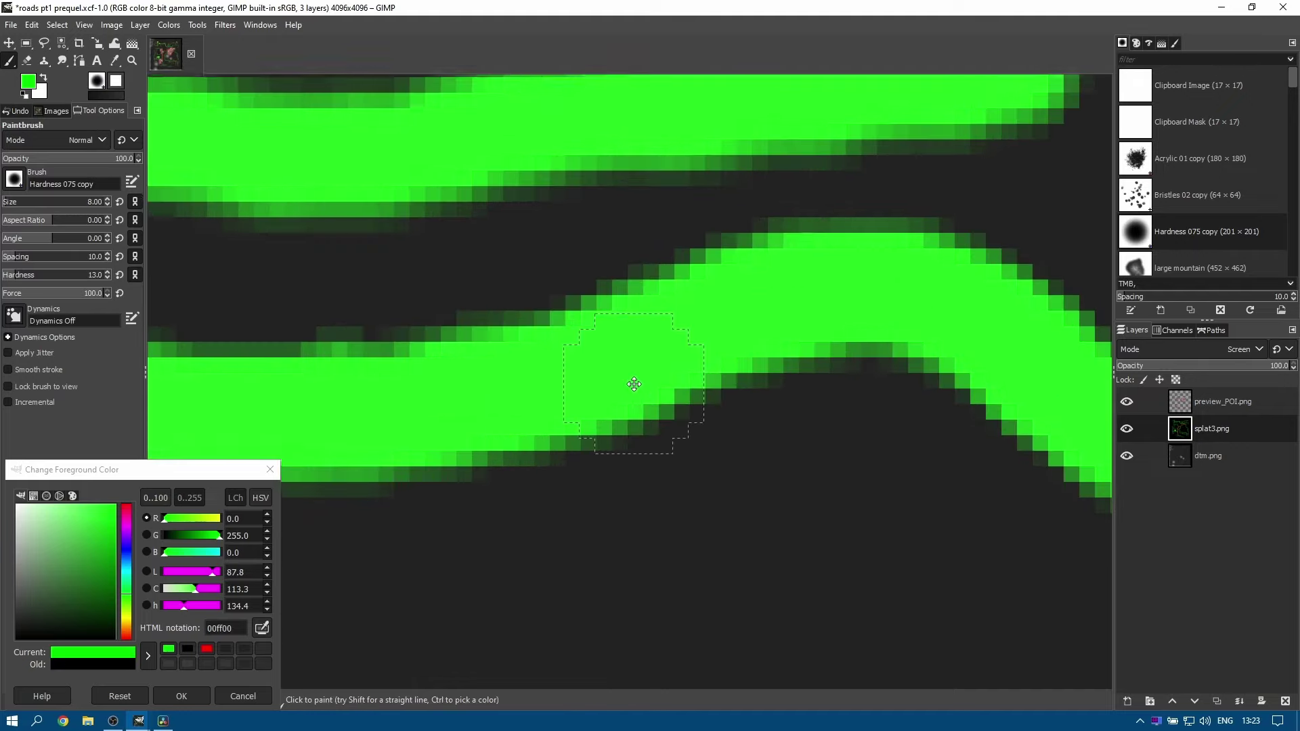
scroll(728, 355, "up", 1)
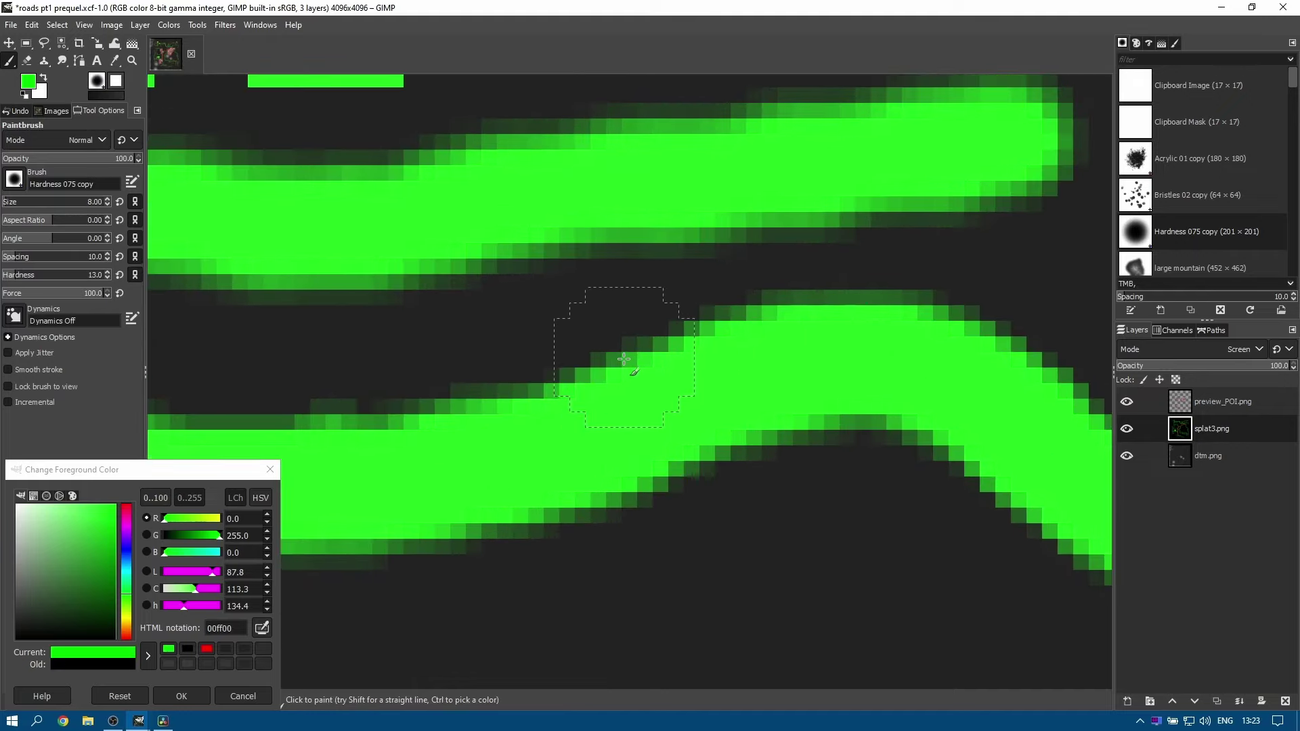
scroll(429, 468, "left", 5)
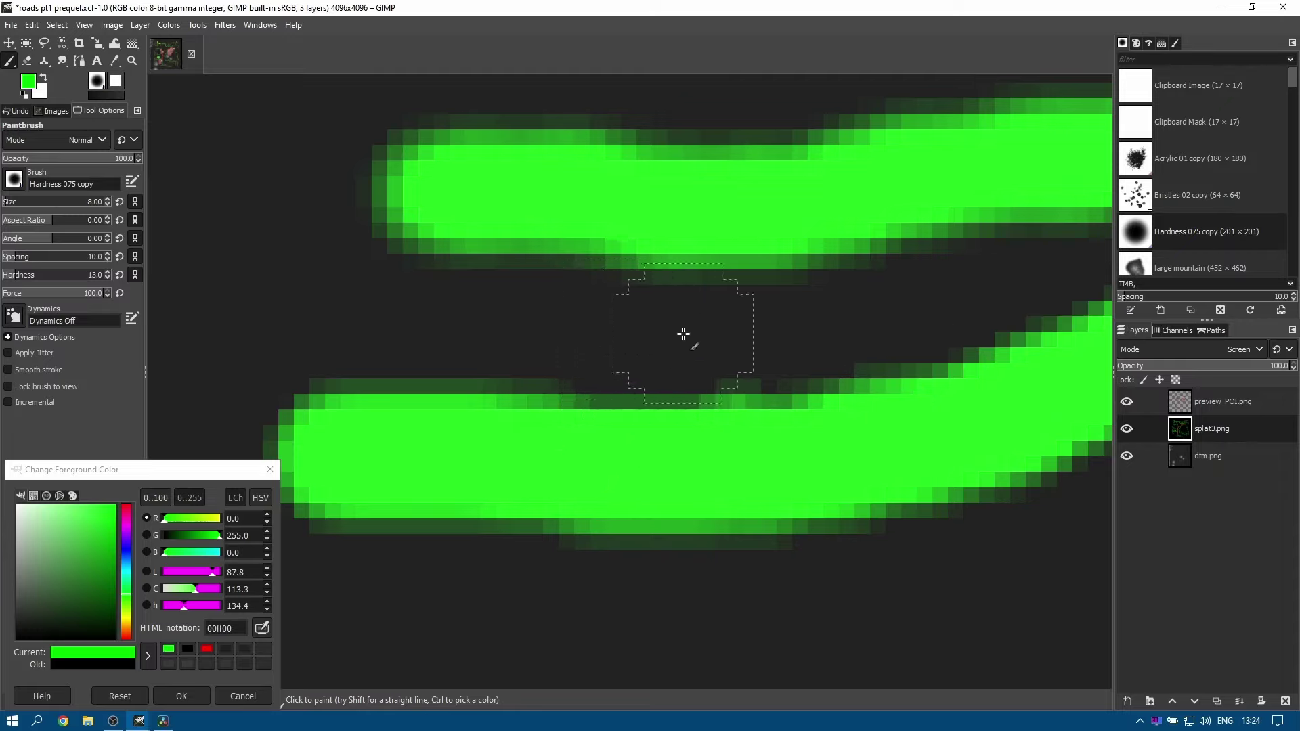
Swap the foreground and background colours and set the foreground to pure red, ff0000.
scroll(766, 432, "down", 3)
scroll(766, 433, "down", 3)
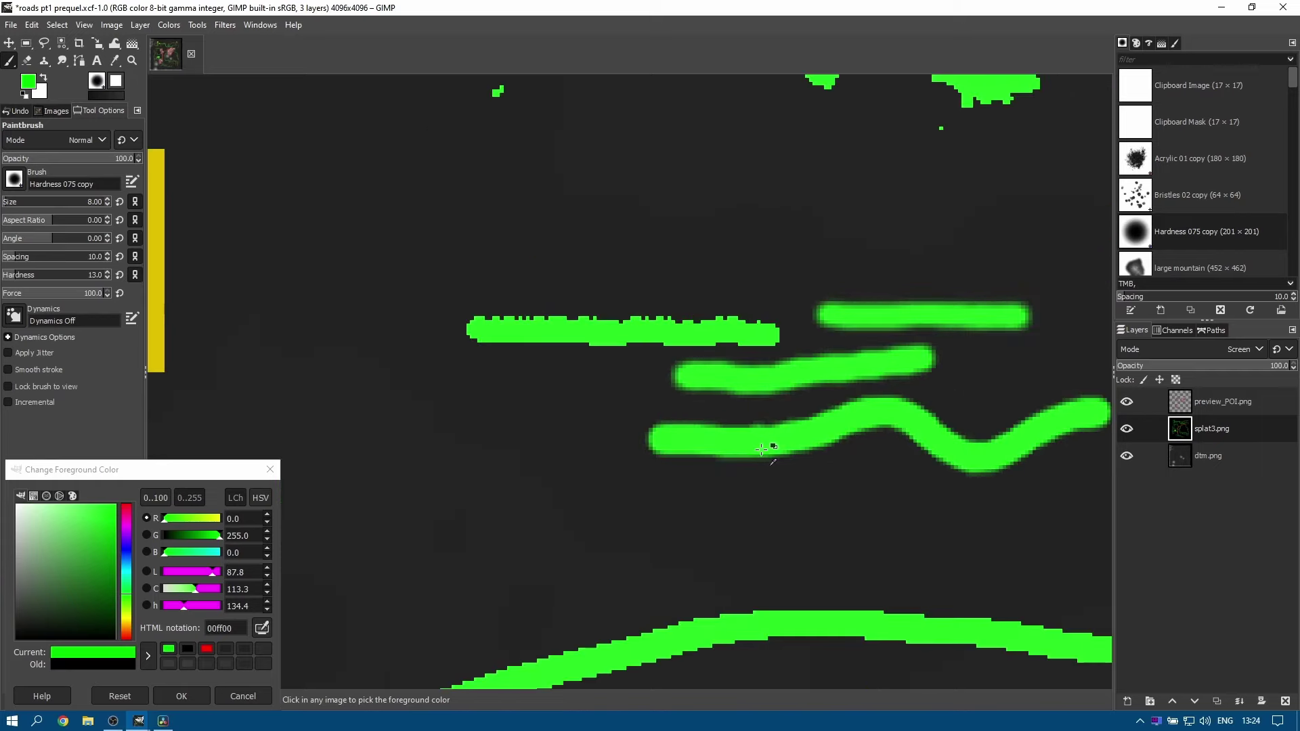
key("x")
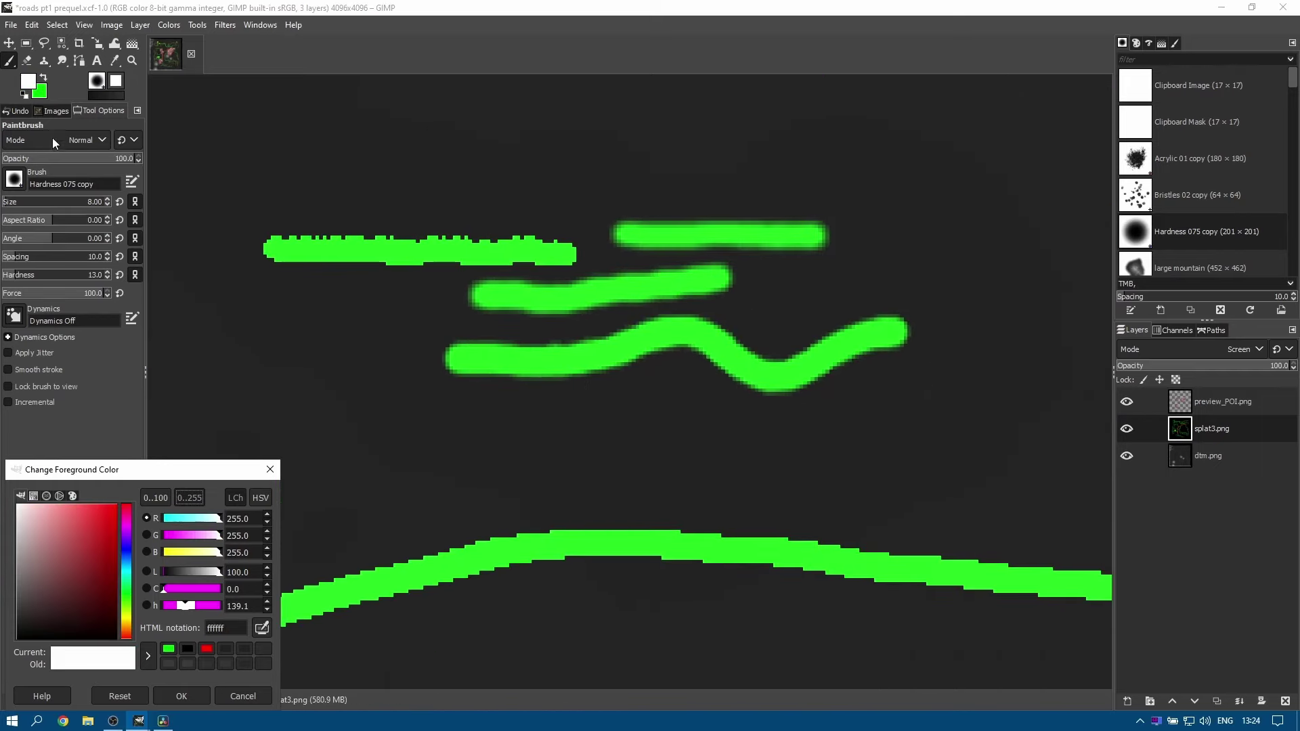
left_click(31, 85)
left_click(207, 648)
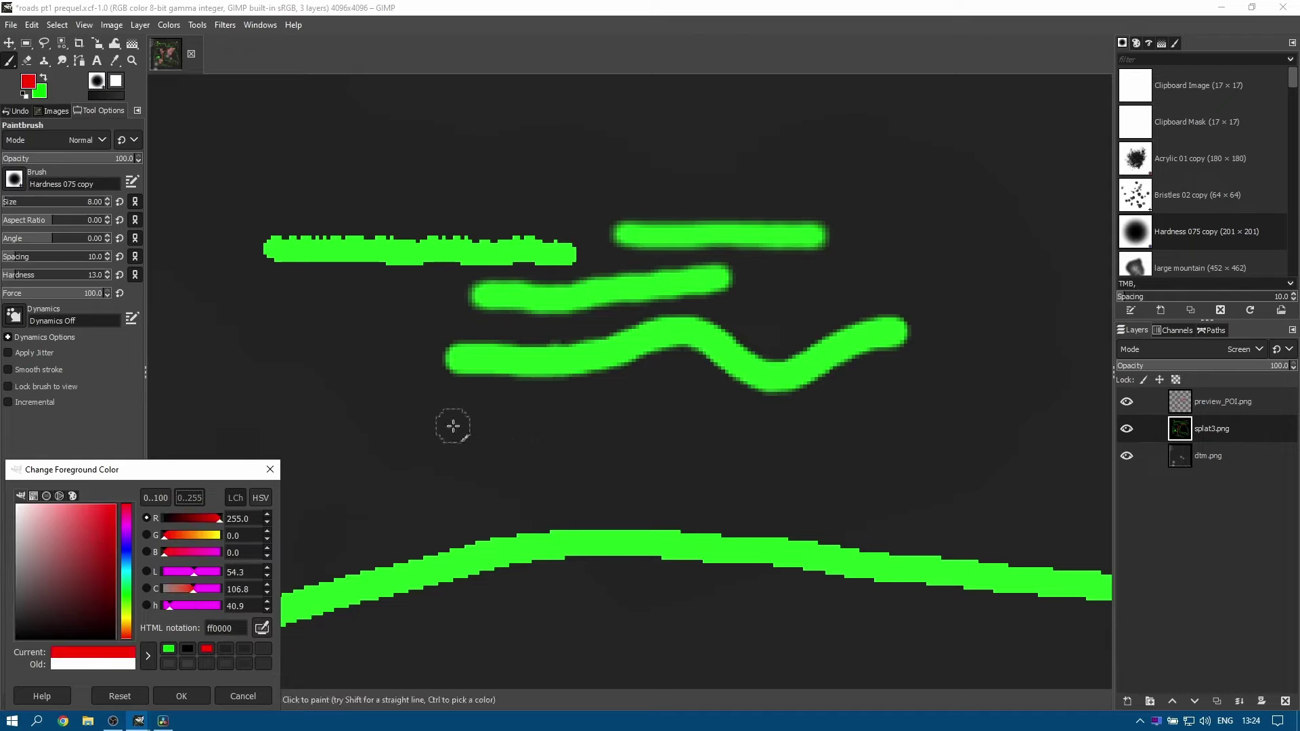
Paint a red stroke below the wavy green road and inspect its edge pixels.
mouse_move(453, 426)
left_mouse_down()
mouse_move(675, 423)
mouse_move(773, 451)
mouse_move(944, 423)
mouse_move(1047, 445)
left_mouse_up()
scroll(575, 464, "up", 5)
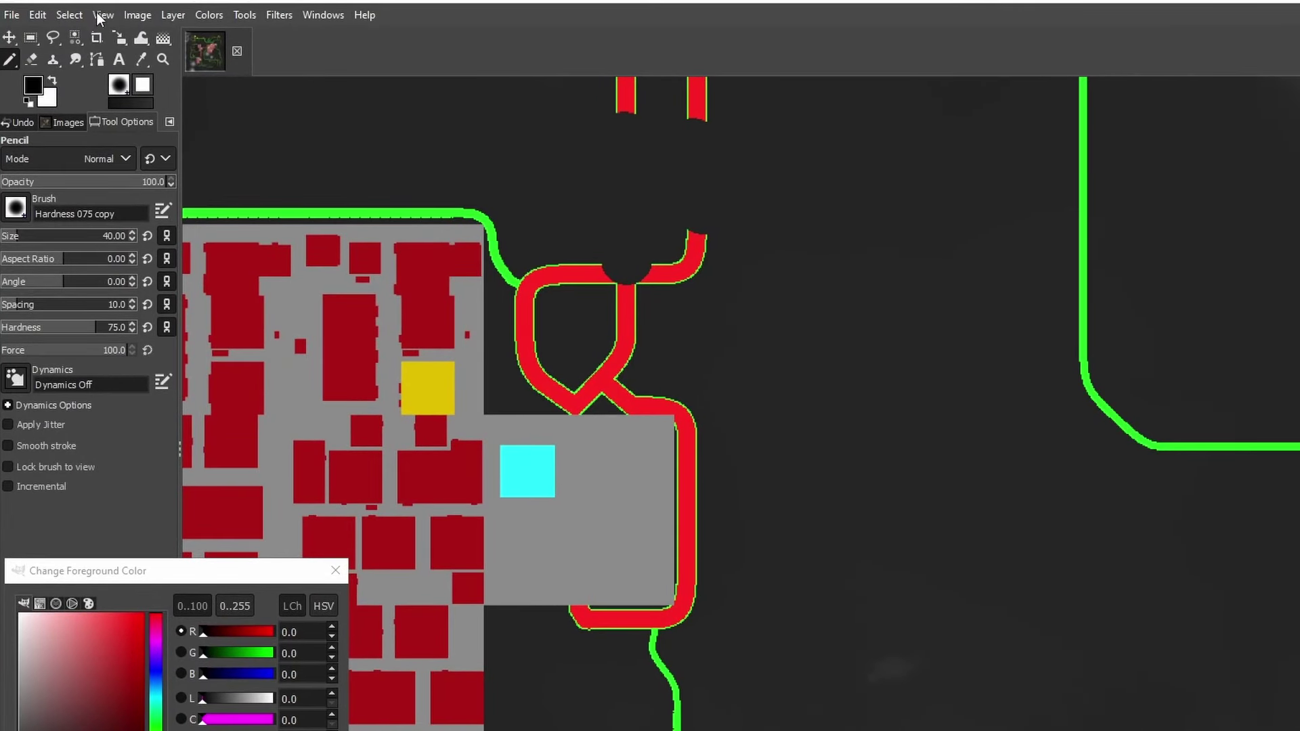
Show the image grid and apply solid grid lines with 8 by 8 pixel spacing and zero offset.
left_click(84, 26)
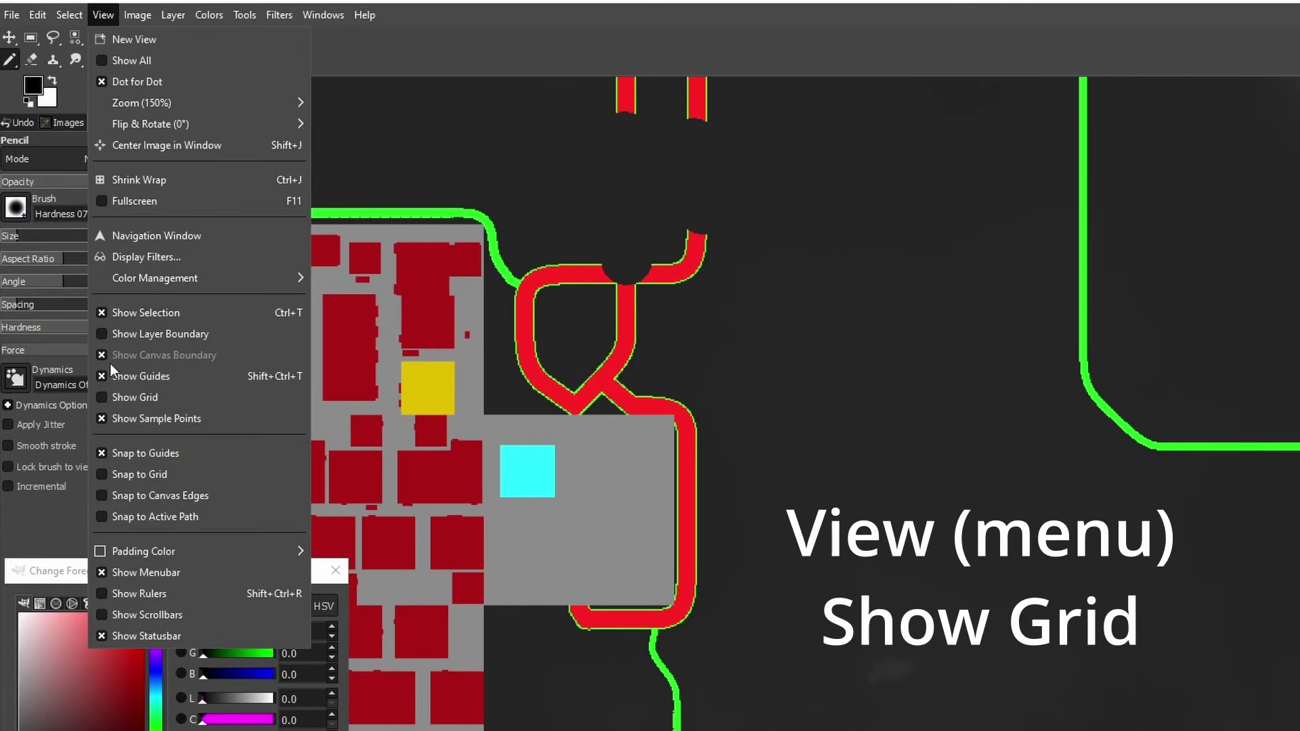
left_click(103, 398)
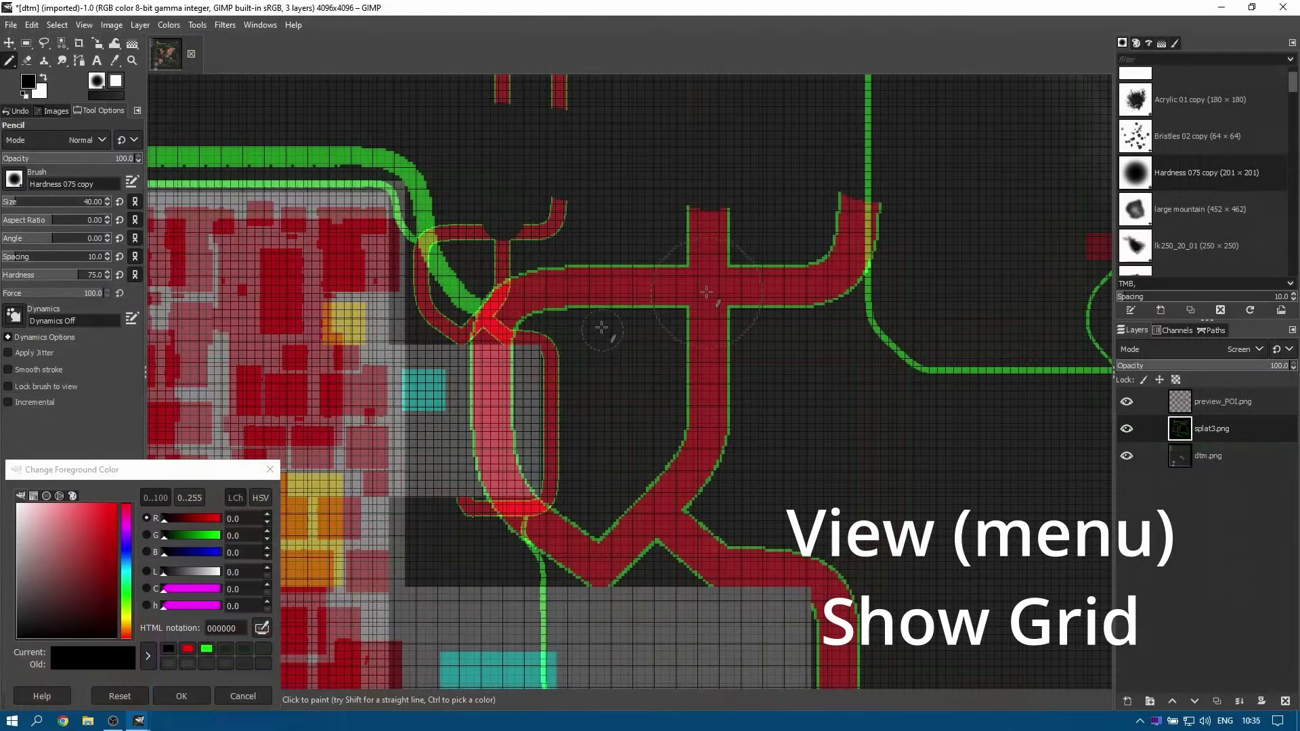
scroll(601, 325, "up", 2)
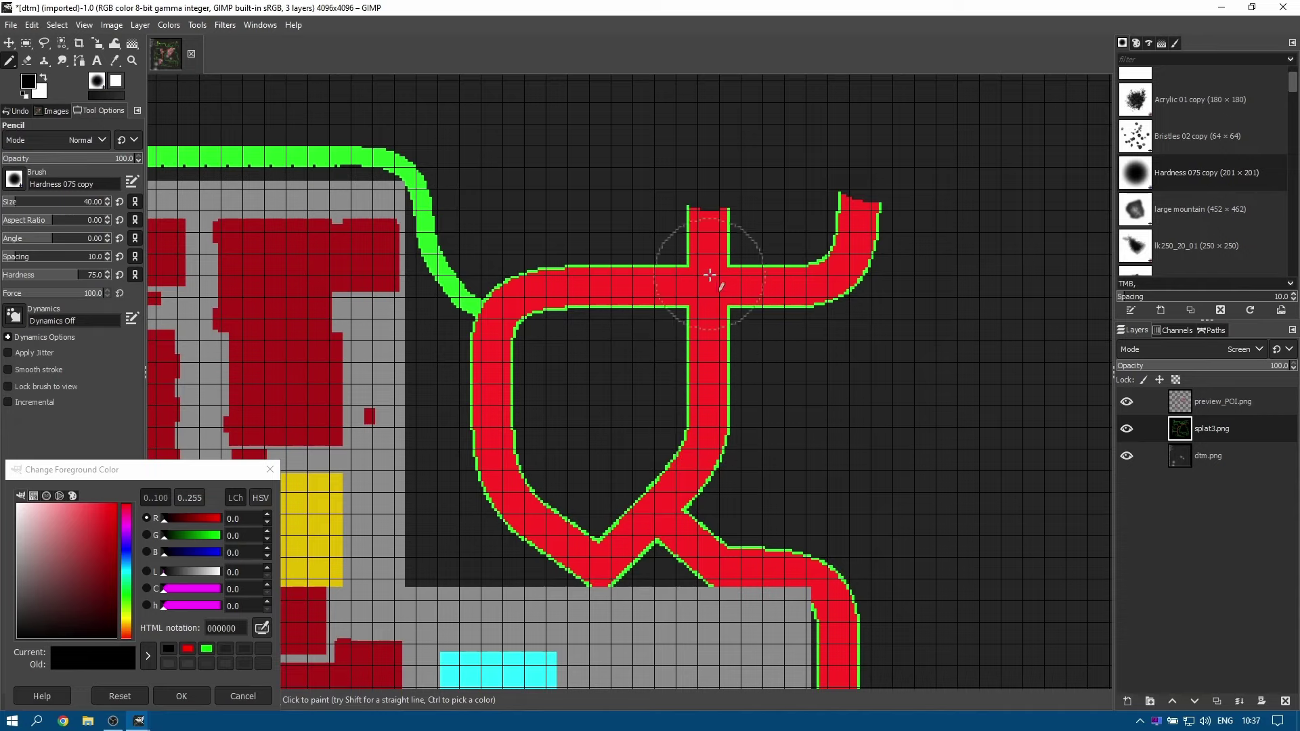
left_click(112, 24)
left_click(145, 349)
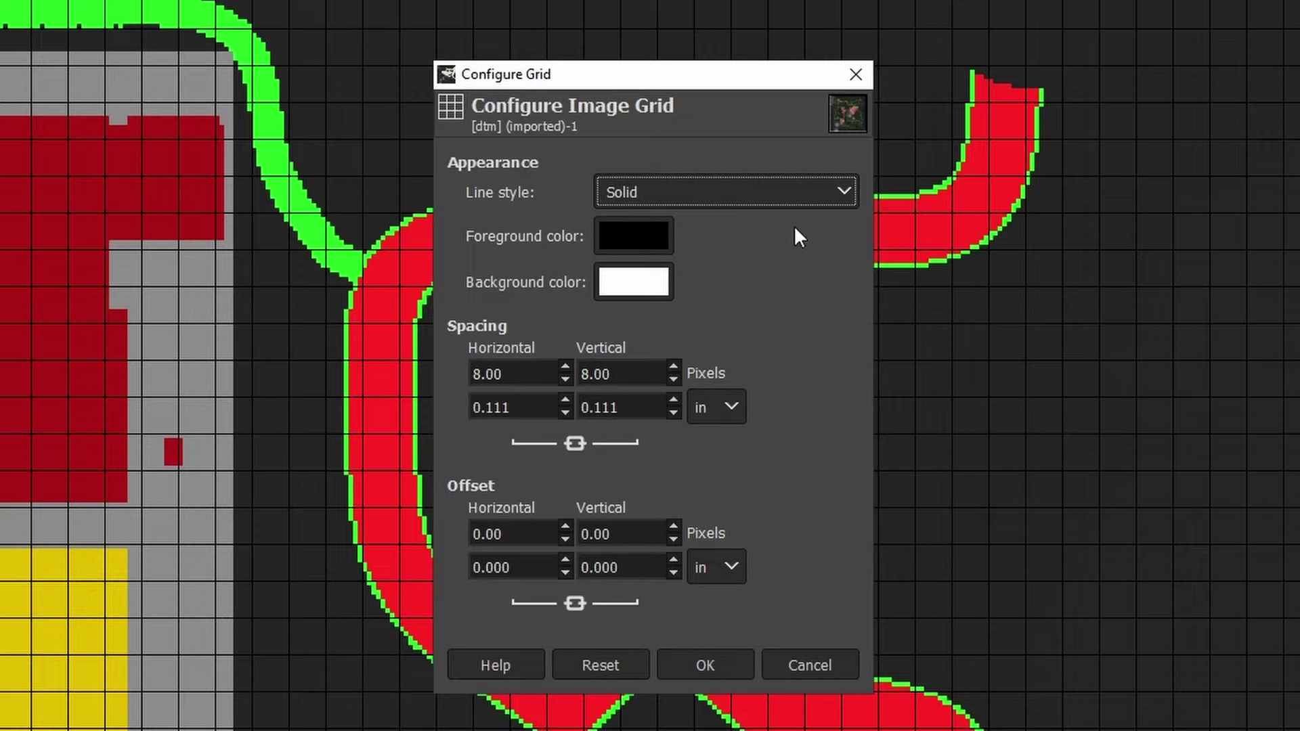
left_click(703, 665)
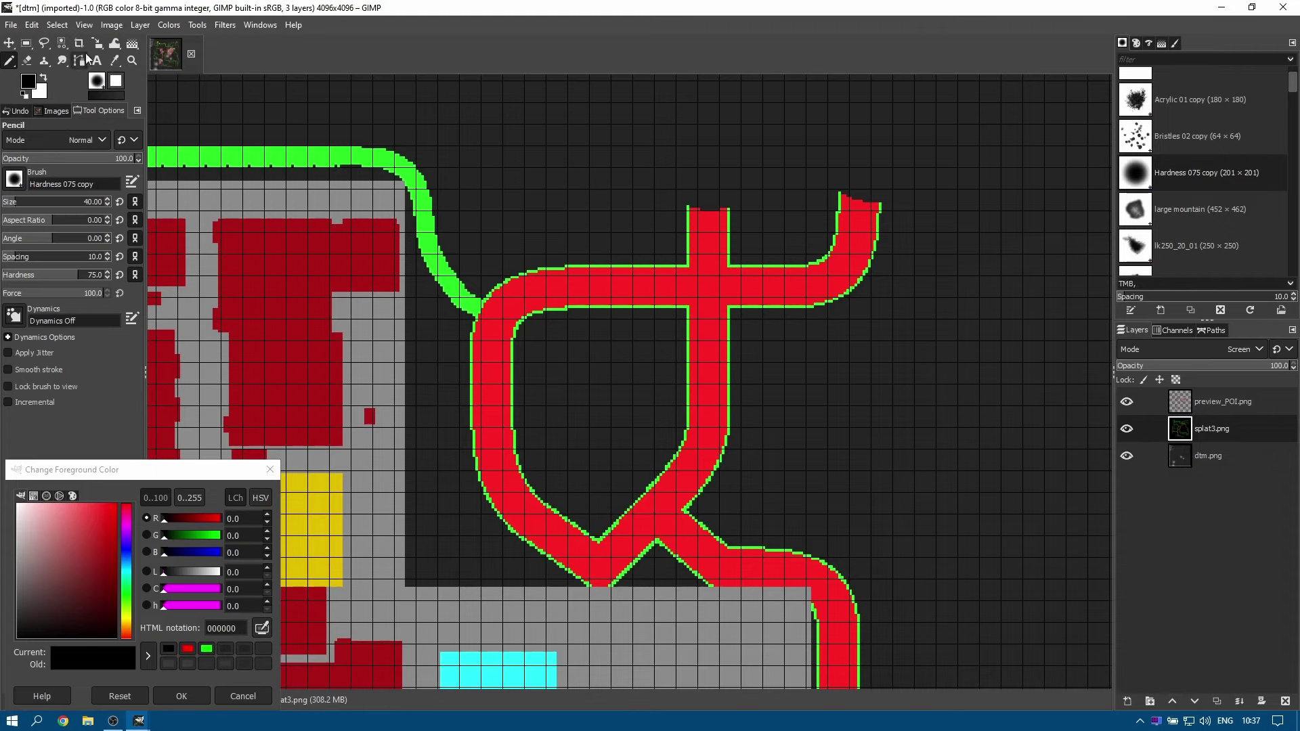
Set the image grid's horizontal and vertical offset to 4 pixels, keeping the 8-pixel spacing, and check its alignment with the red roads.
left_click(112, 25)
left_click(144, 403)
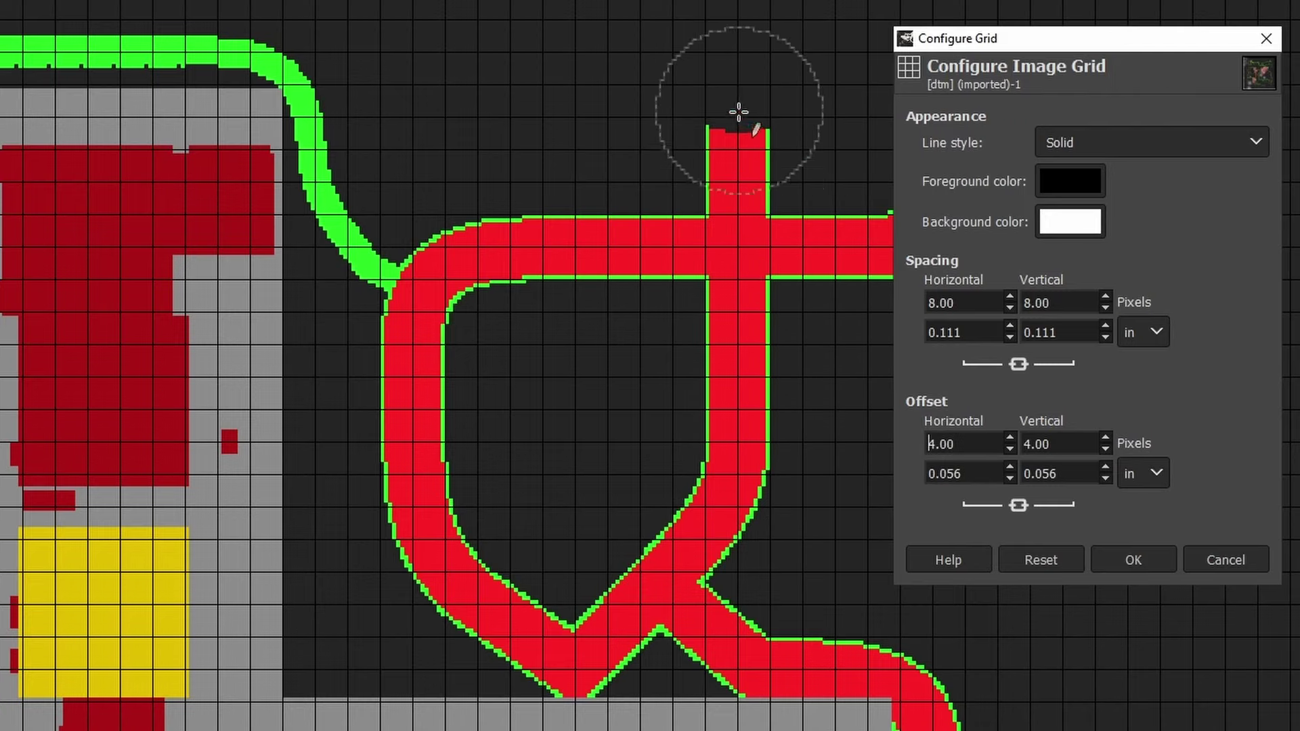
left_click_drag(820, 373, 567, 493)
mouse_move(725, 531)
left_mouse_down()
mouse_move(554, 426)
mouse_move(287, 327)
mouse_move(244, 299)
left_mouse_up()
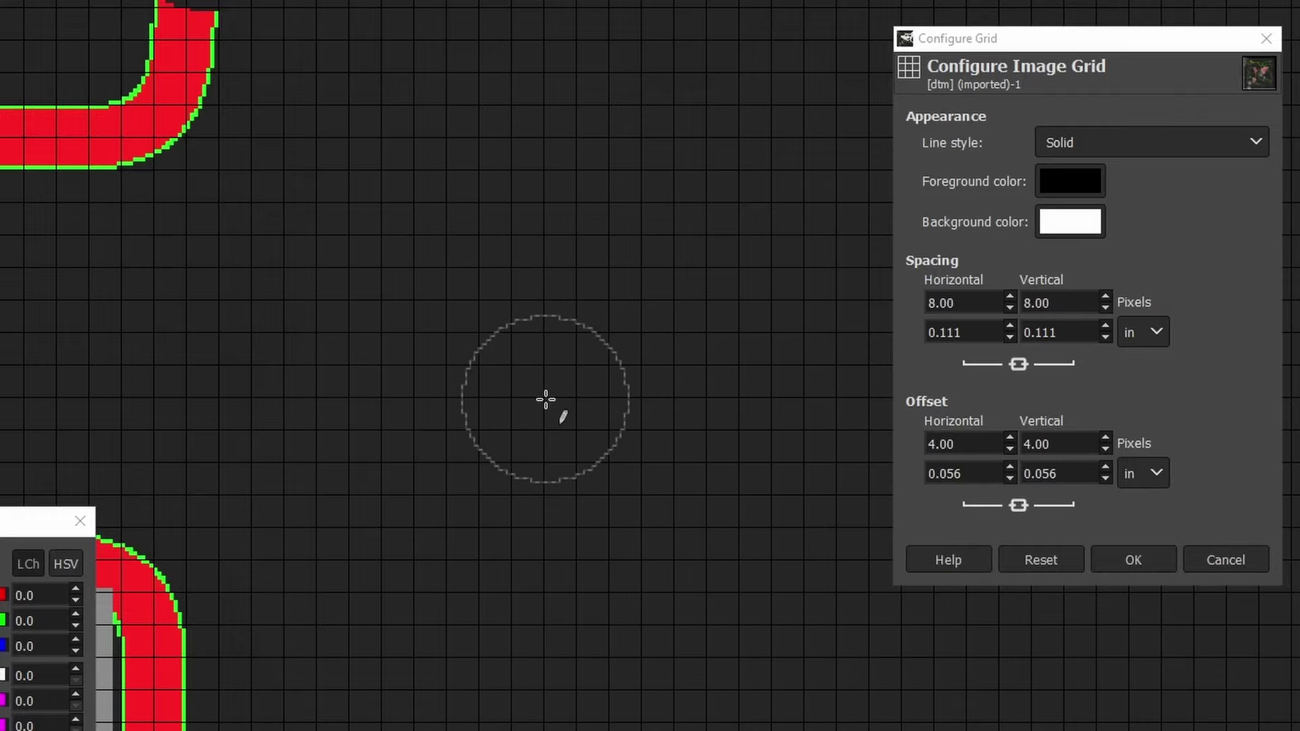
left_click(1149, 561)
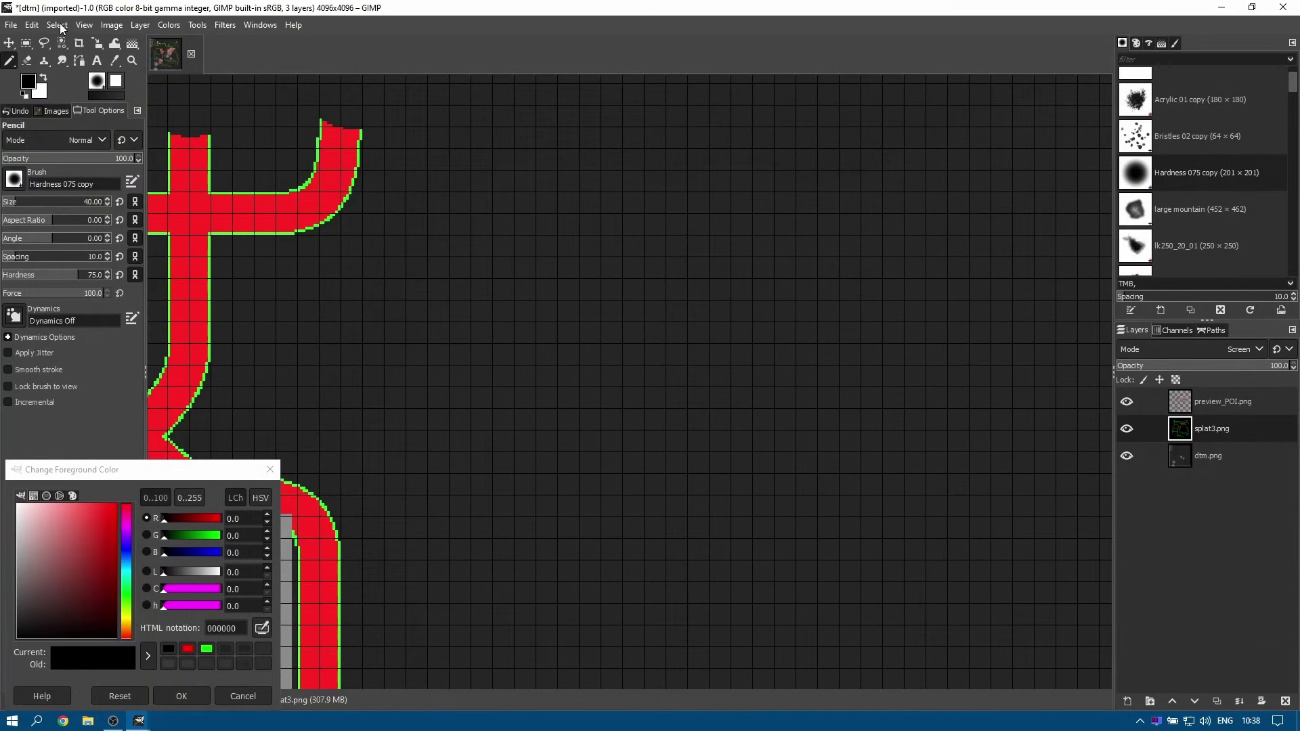
Turn on snapping to the grid and examine the grid cells up close in the empty area.
left_click(59, 23)
mouse_move(84, 26)
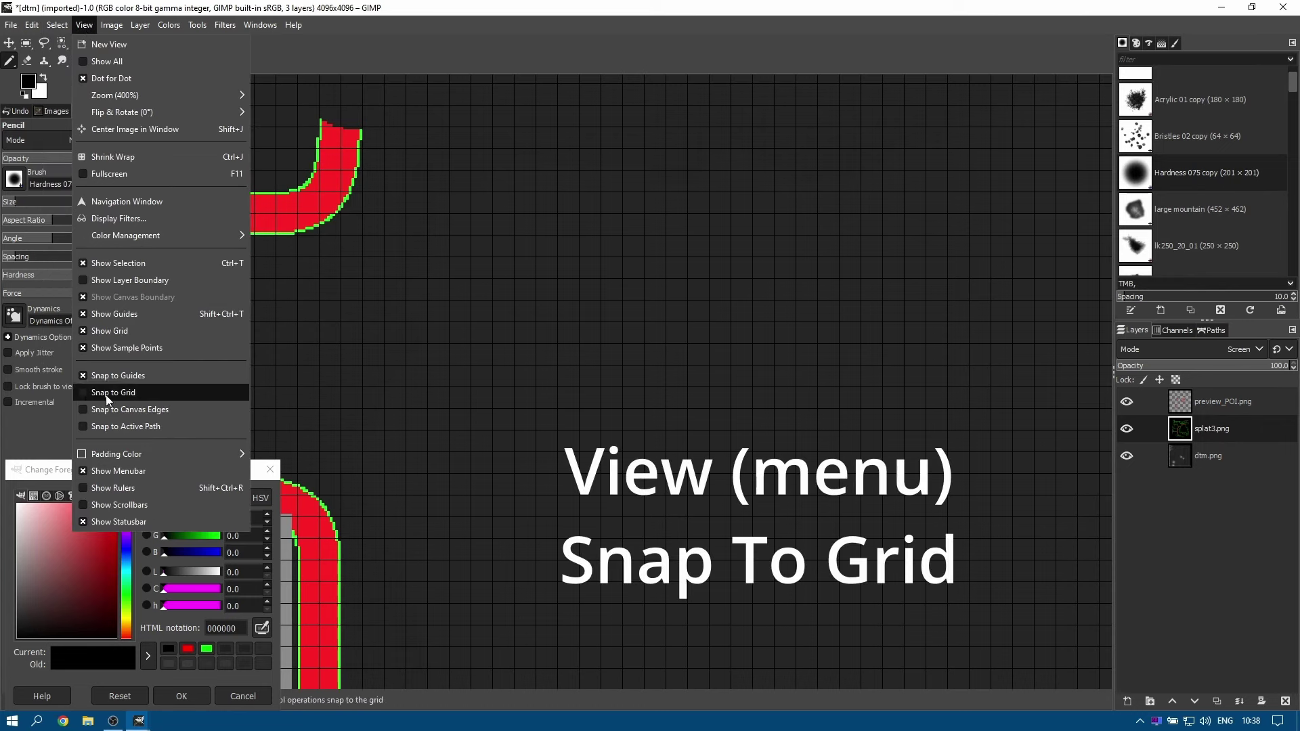
left_click(85, 395)
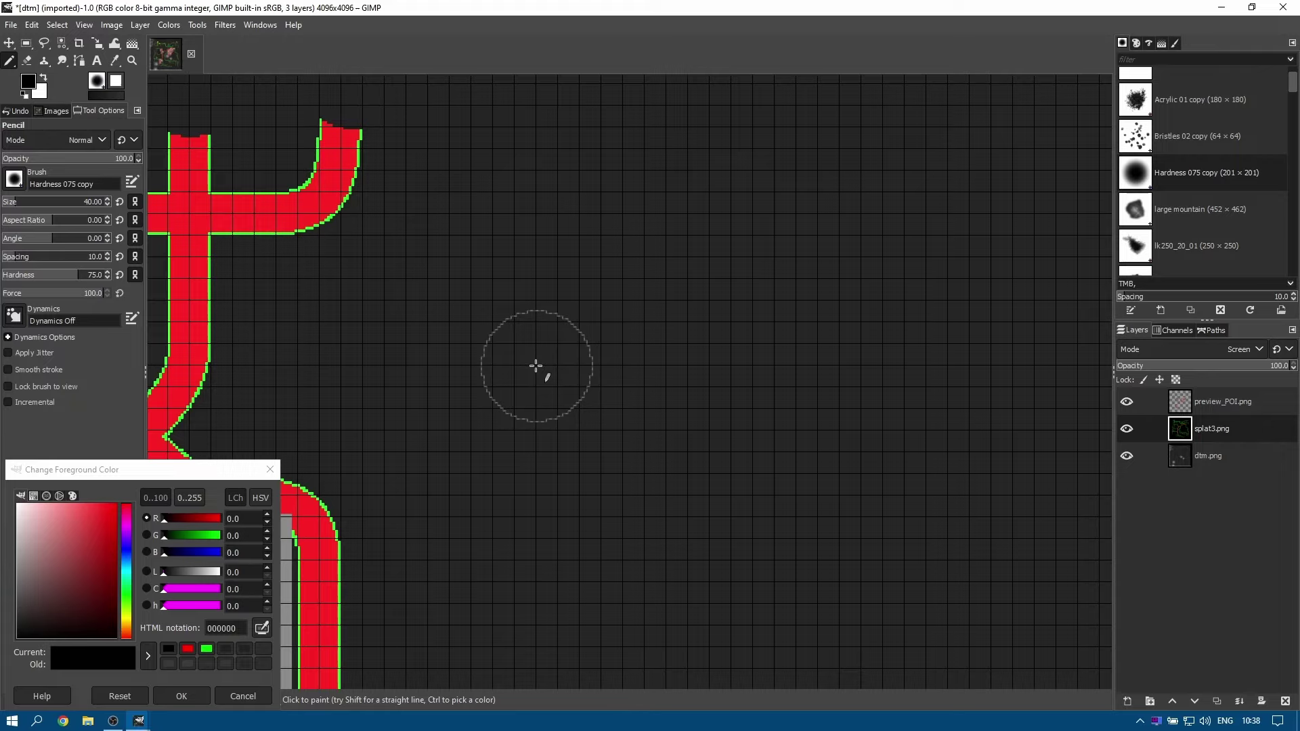
scroll(535, 366, "up", 7, "ctrl")
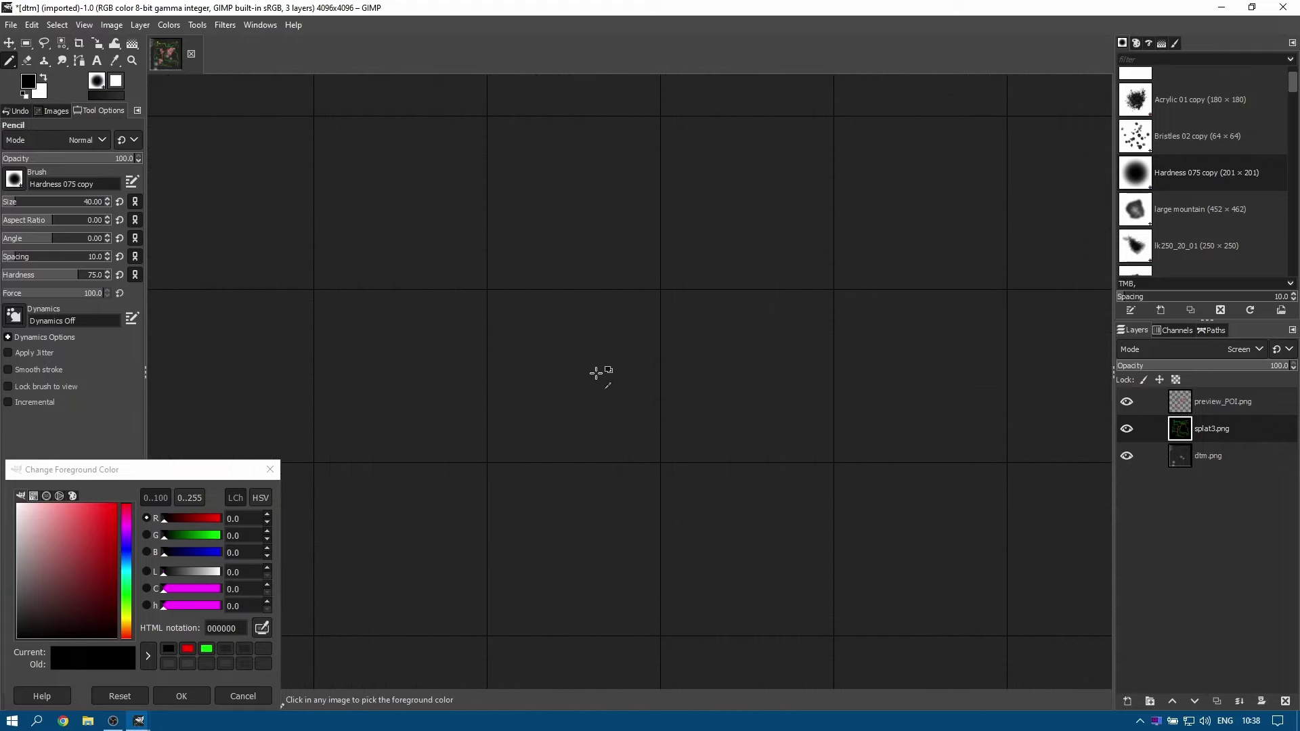
scroll(596, 372, "down", 3, "ctrl")
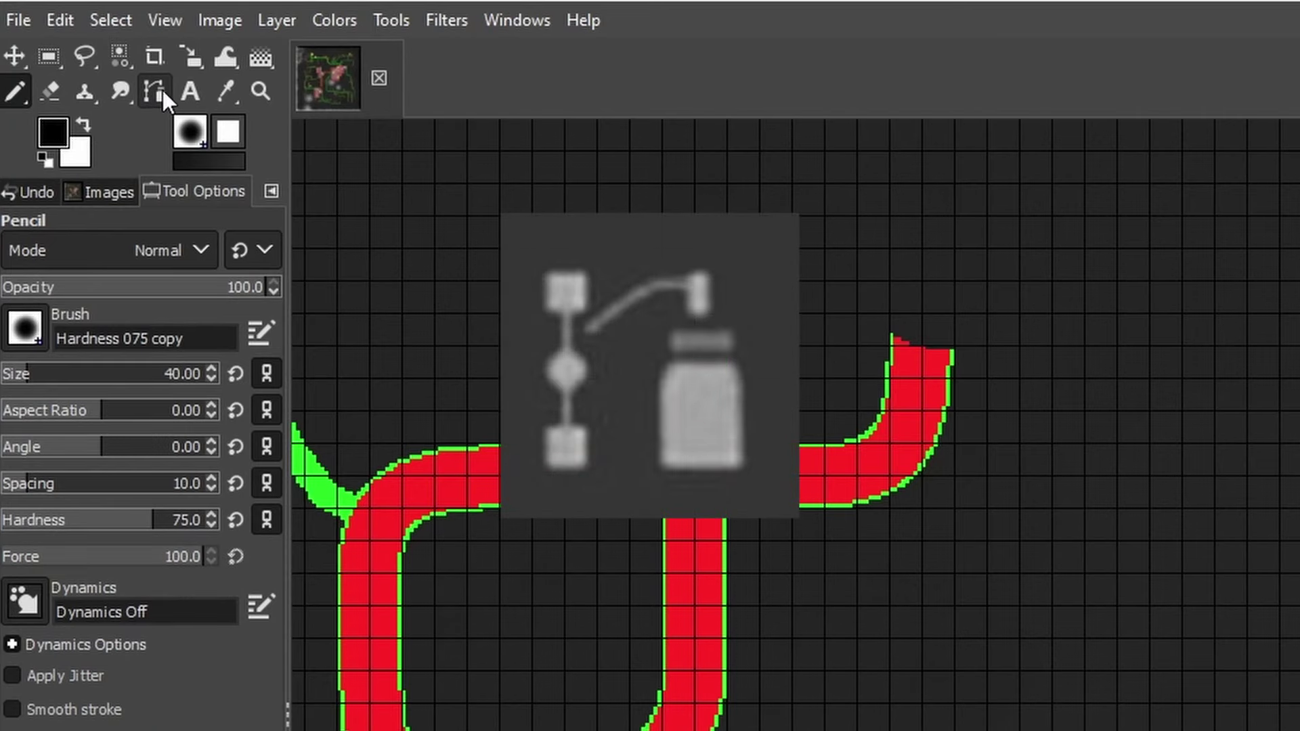
Draw an open six-anchor polygonal path beside the red roads, and edit its anchors to make the slanted segment a shorter 45-degree diagonal.
left_click(157, 96)
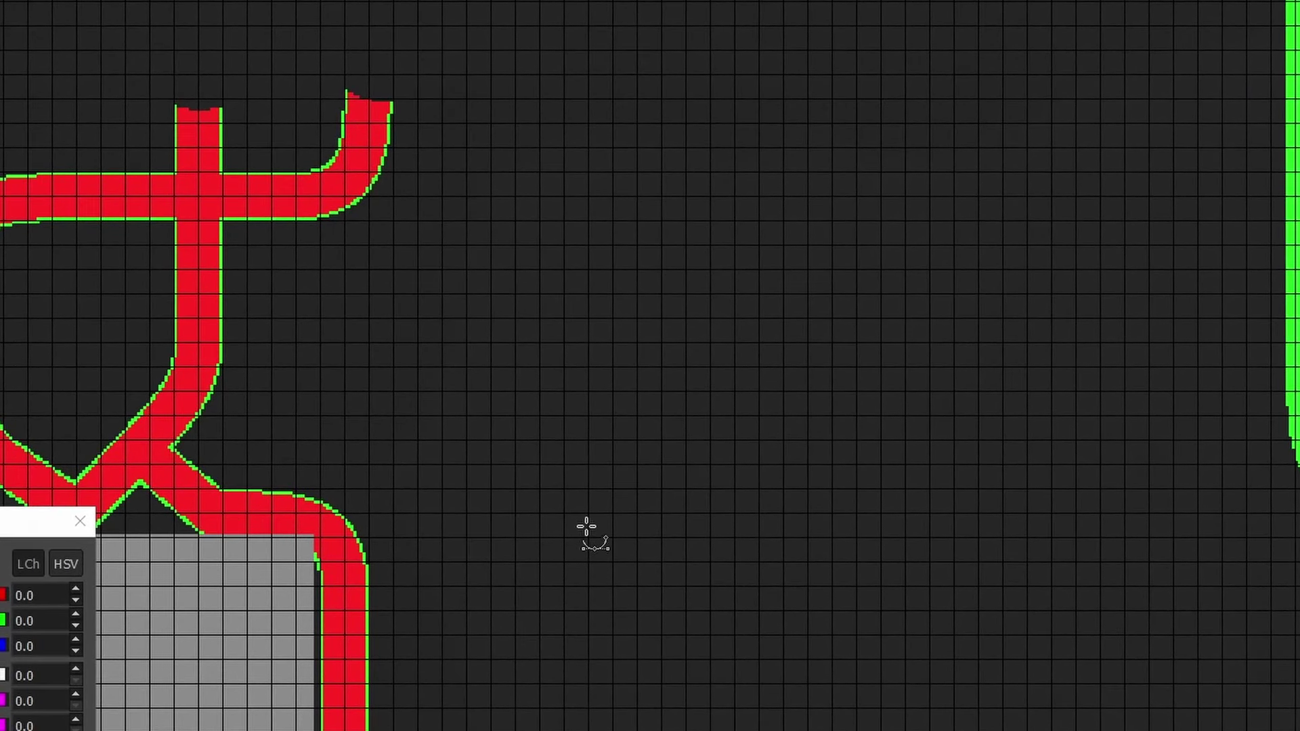
left_click(589, 611)
left_click(587, 318)
mouse_move(586, 318)
left_mouse_down()
mouse_move(564, 318)
mouse_move(613, 319)
mouse_move(589, 319)
left_mouse_up()
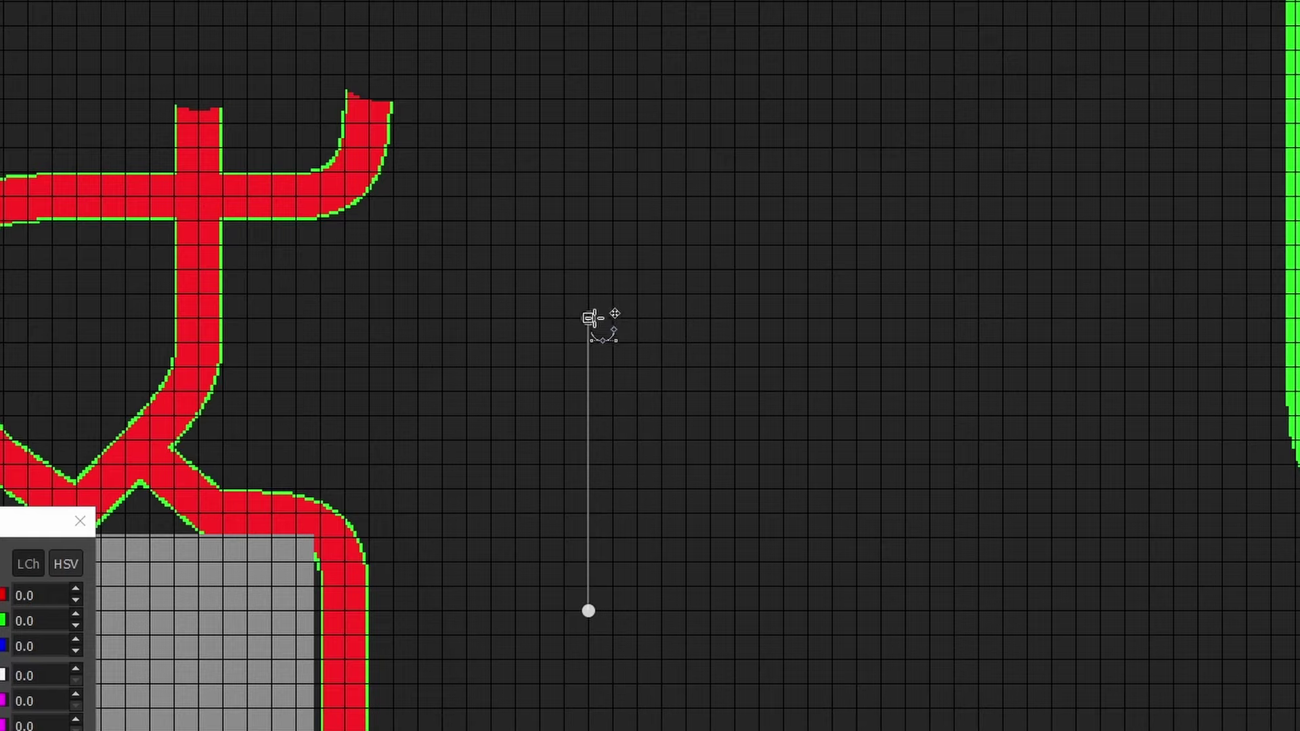
left_click(832, 318)
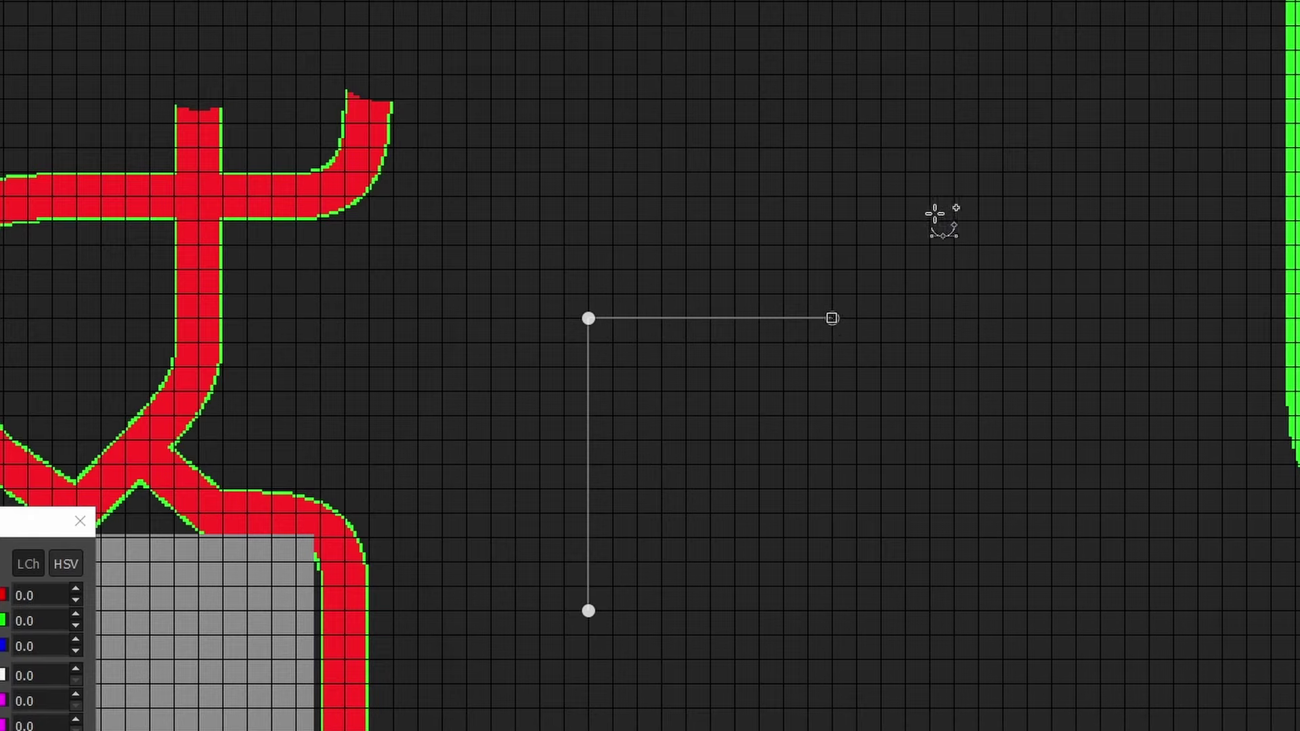
left_click(956, 172)
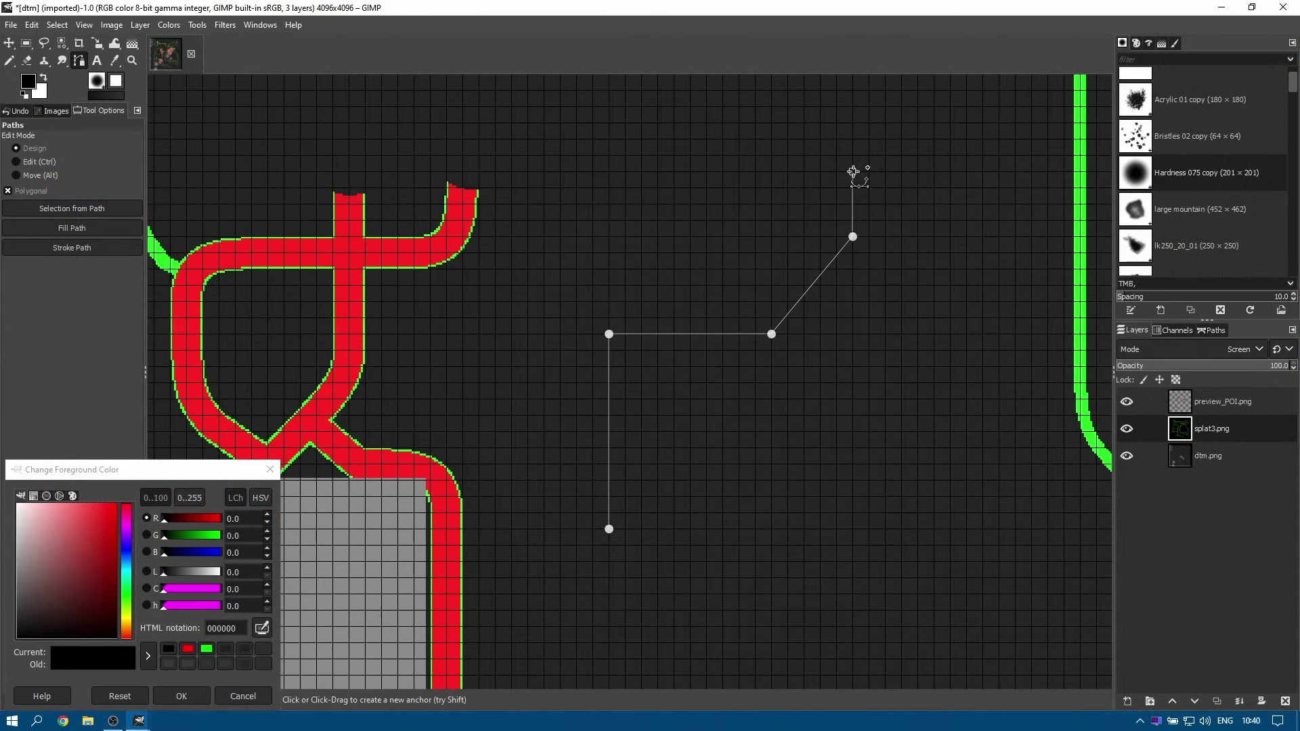
mouse_move(853, 172)
left_mouse_down()
mouse_move(824, 203)
mouse_move(853, 172)
left_mouse_up()
left_click(609, 171)
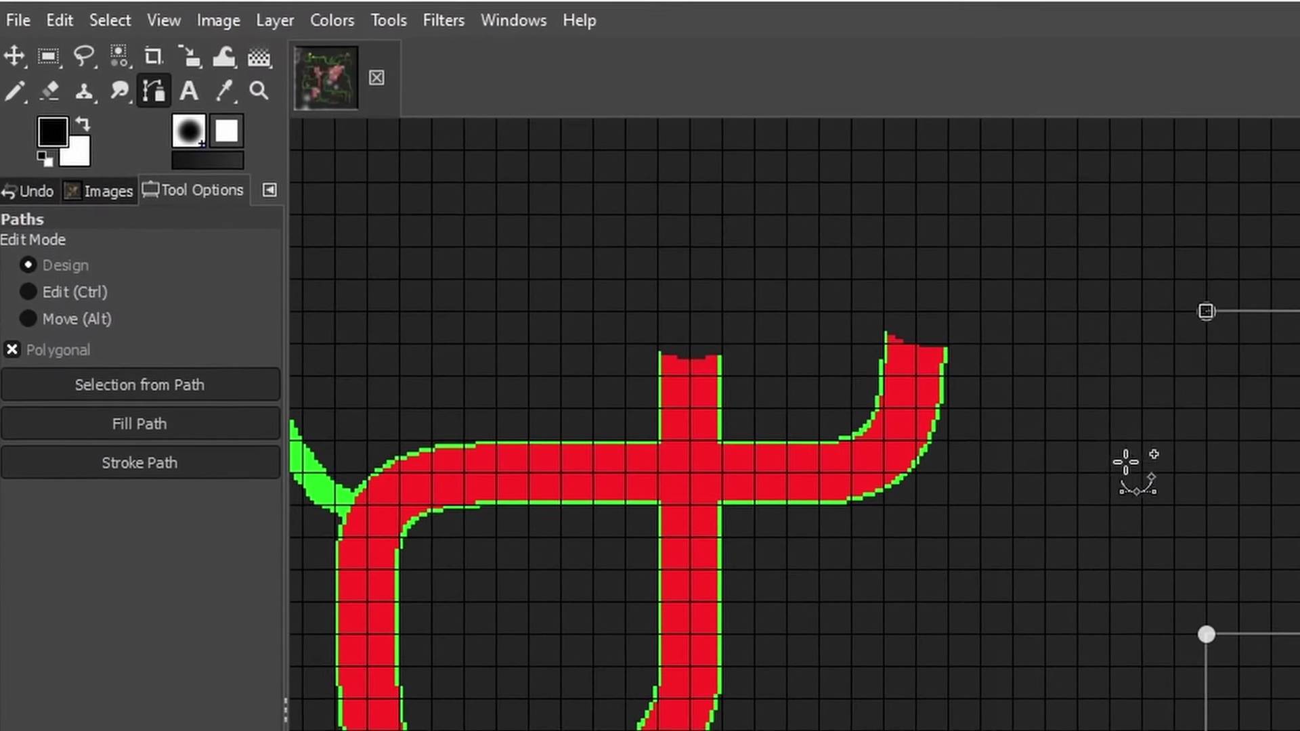
left_click(24, 294)
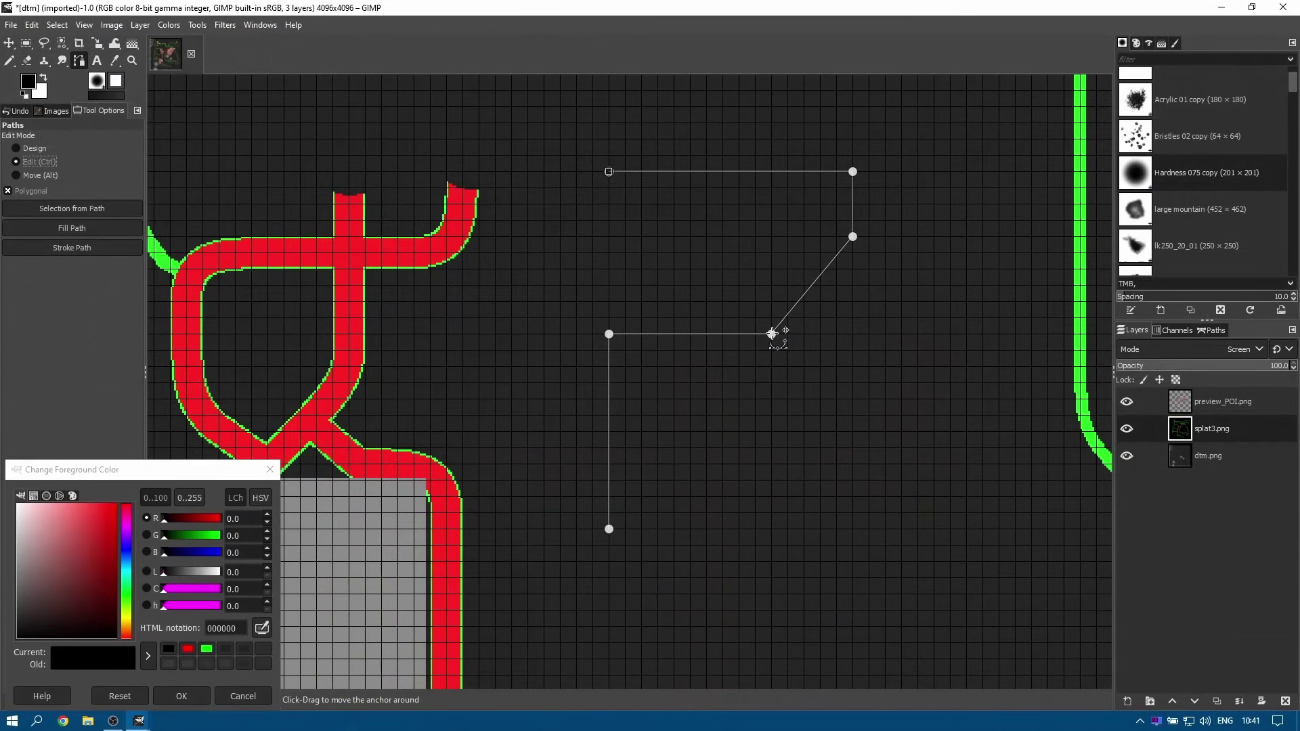
left_click_drag(772, 334, 740, 334)
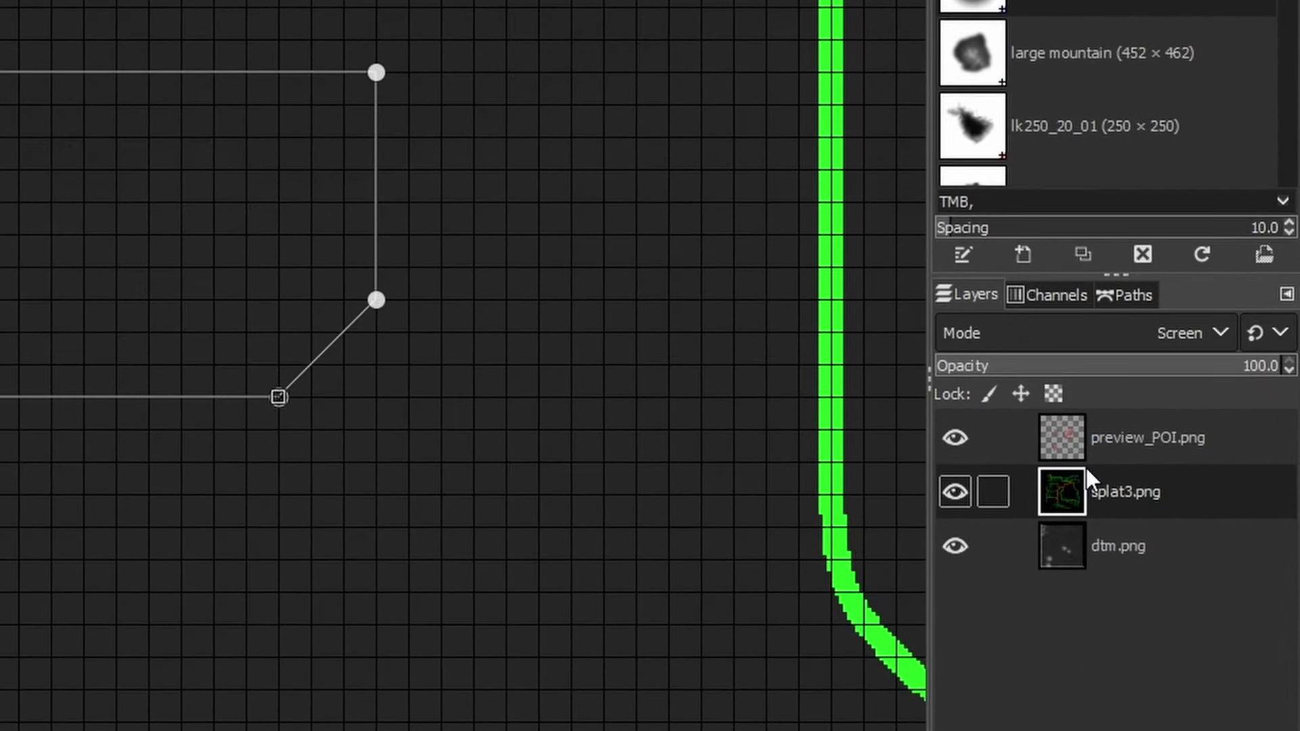
Make the unnamed path visible in the paths list and reactivate it for editing with the Paths tool.
left_click(1131, 295)
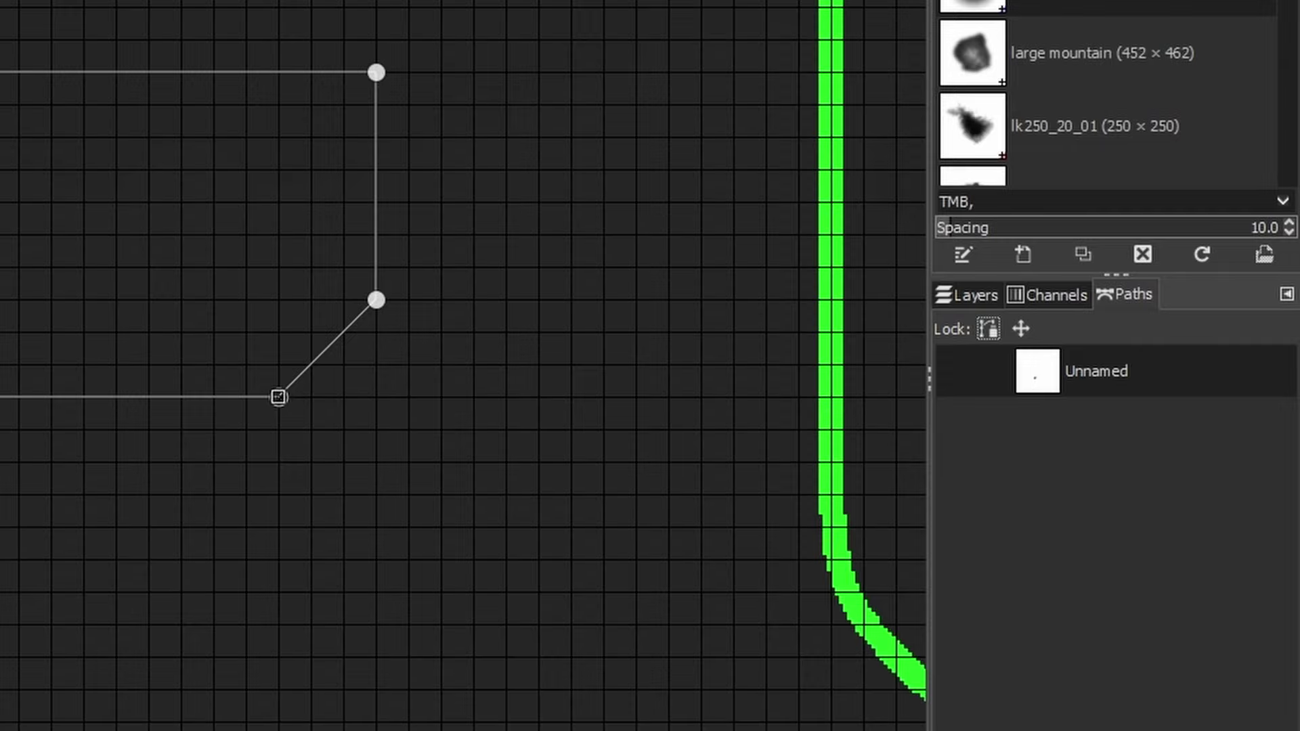
key("p")
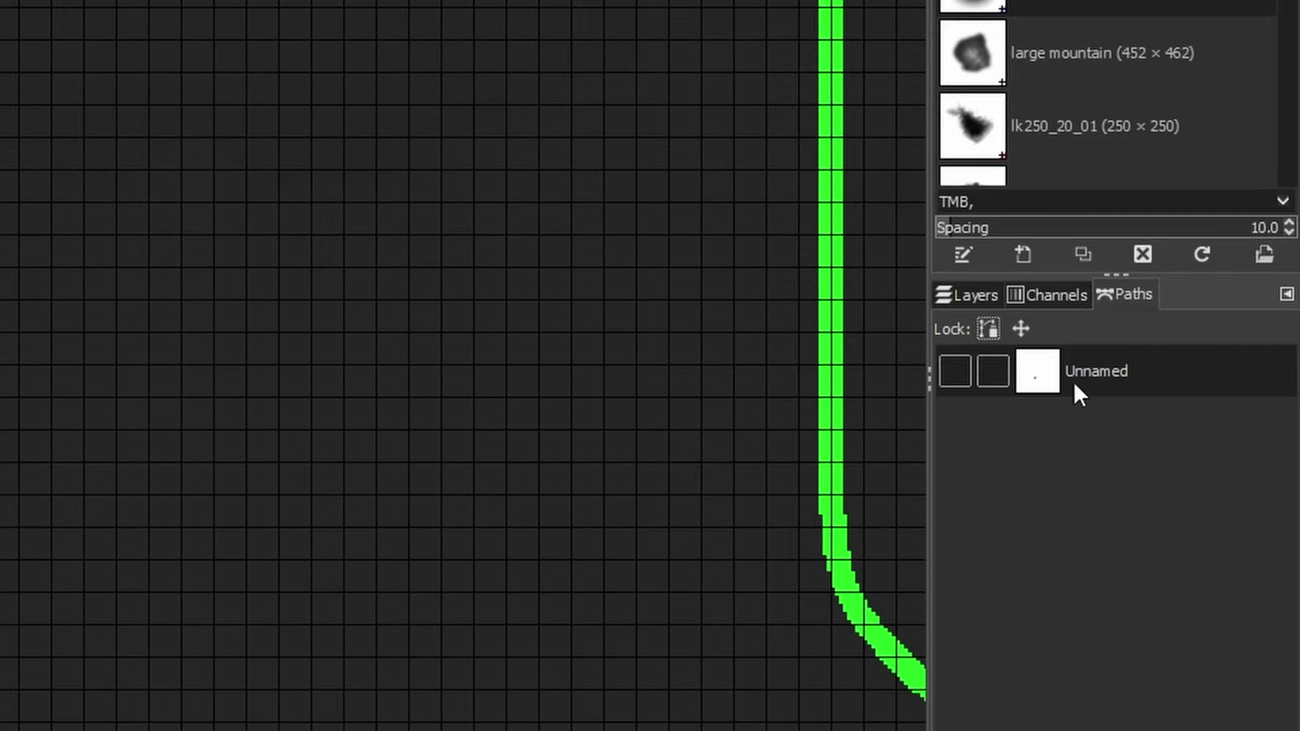
left_click(956, 374)
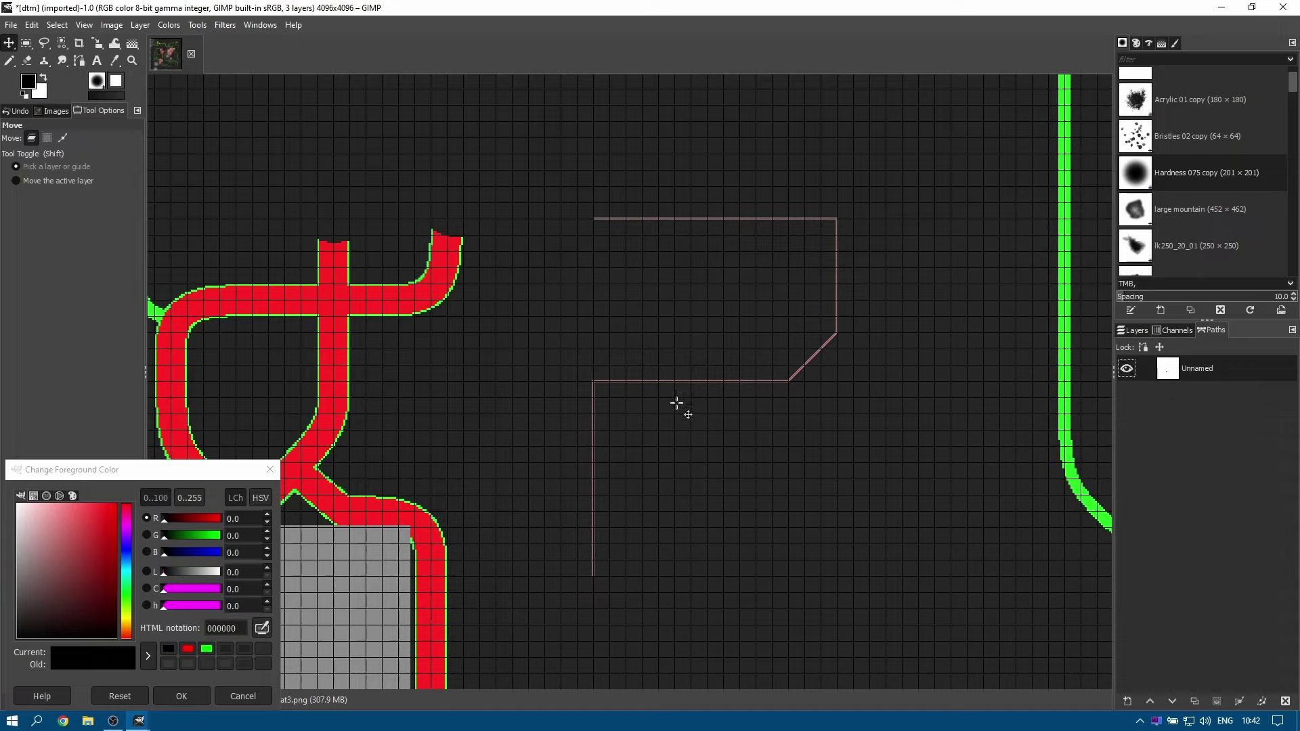
left_click(78, 60)
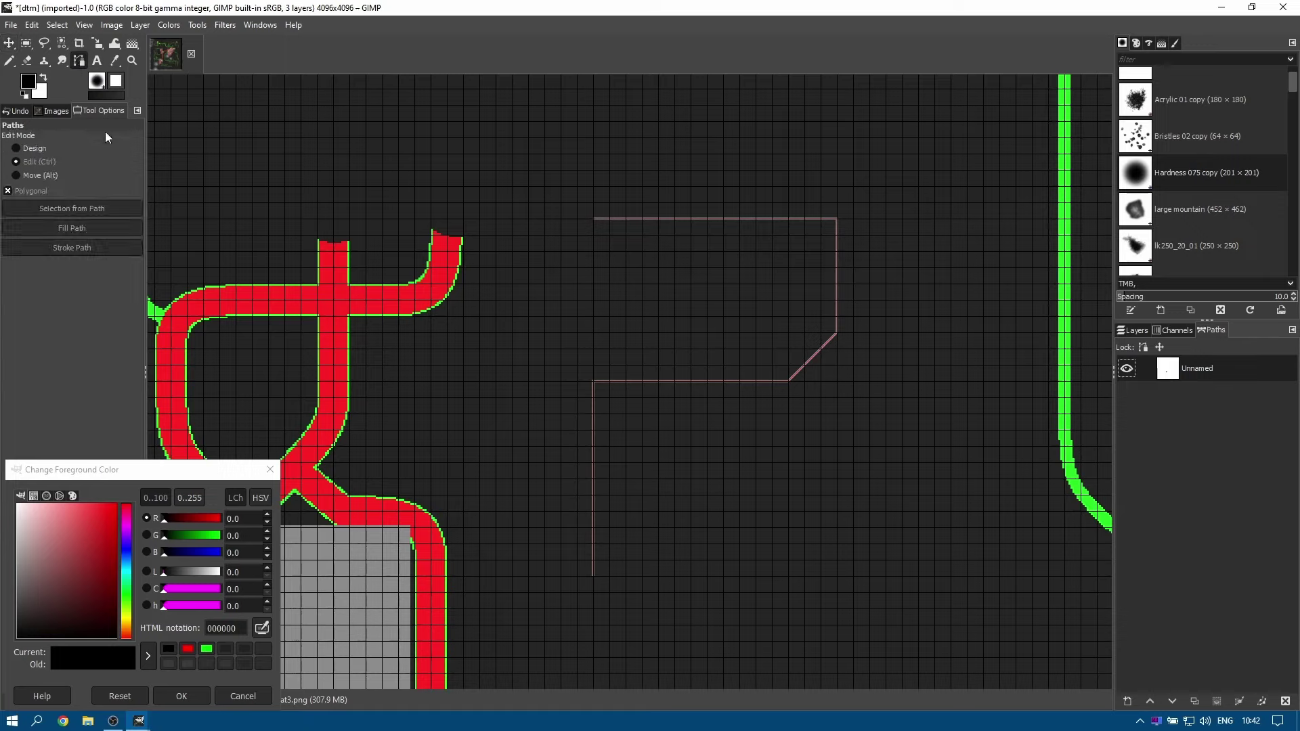
left_click(701, 382)
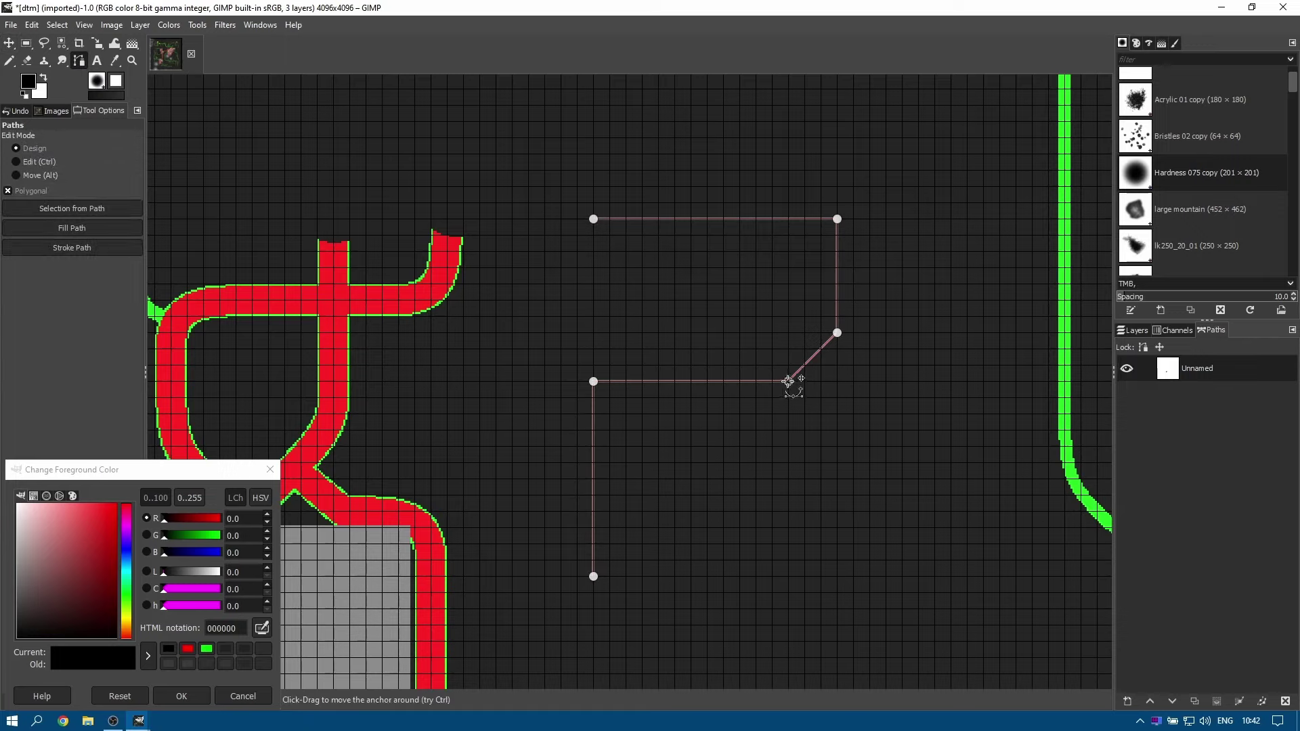
mouse_move(788, 381)
left_mouse_down()
mouse_move(725, 298)
mouse_move(788, 381)
left_mouse_up()
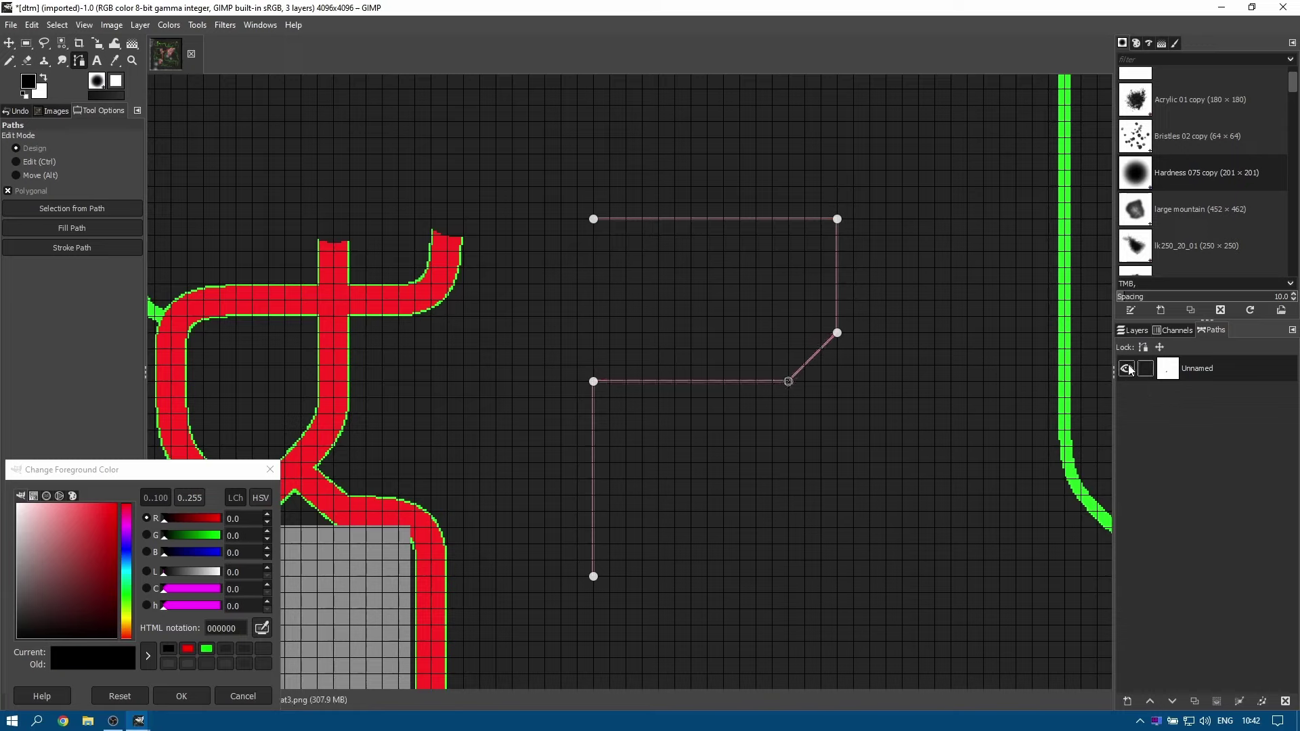
Select the splat3.png layer and set the foreground colour to pure green, 00ff00.
left_click(1130, 331)
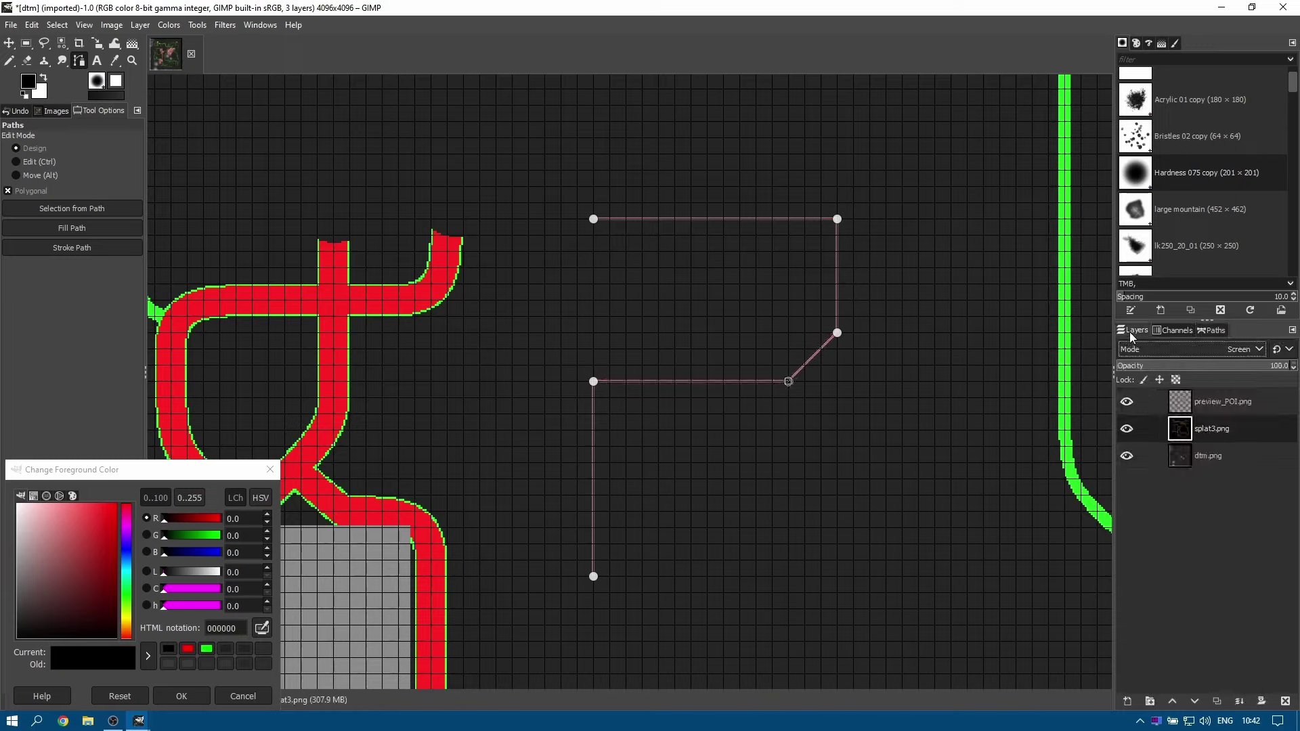
left_click(1209, 429)
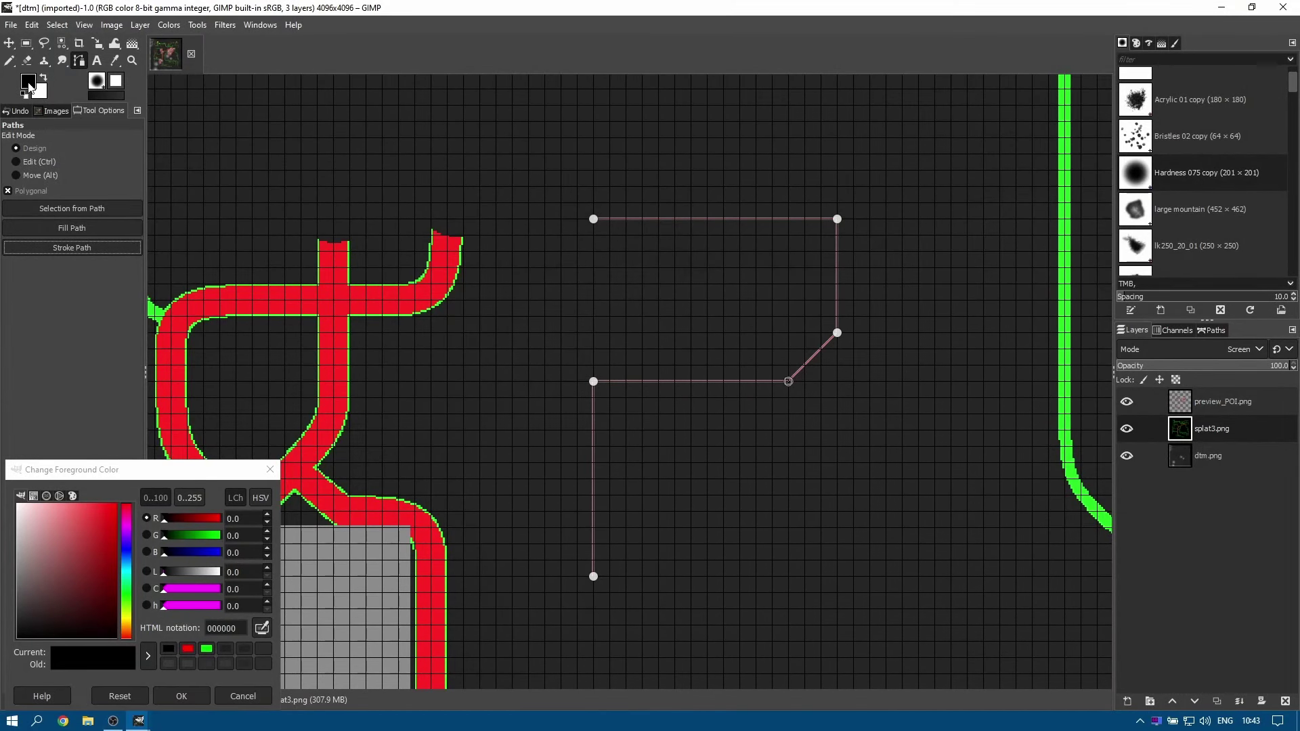
left_click(30, 86)
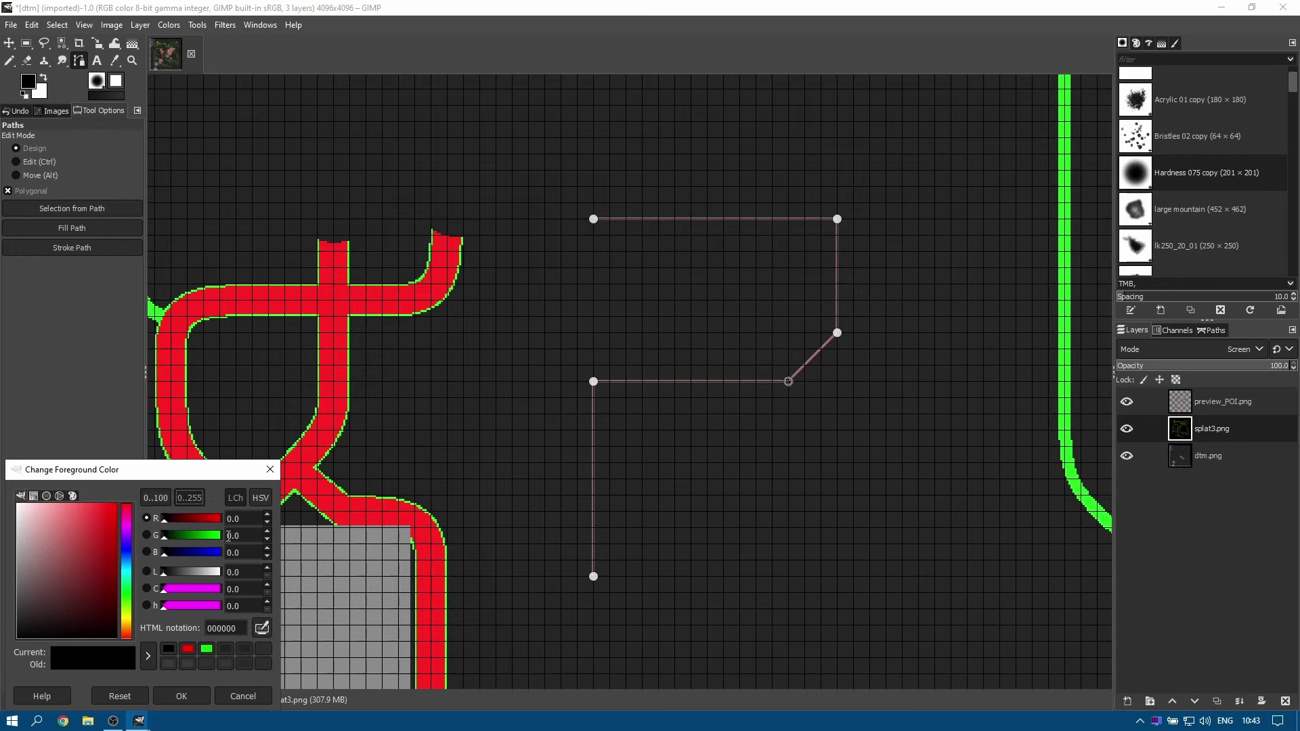
left_click_drag(170, 536, 220, 536)
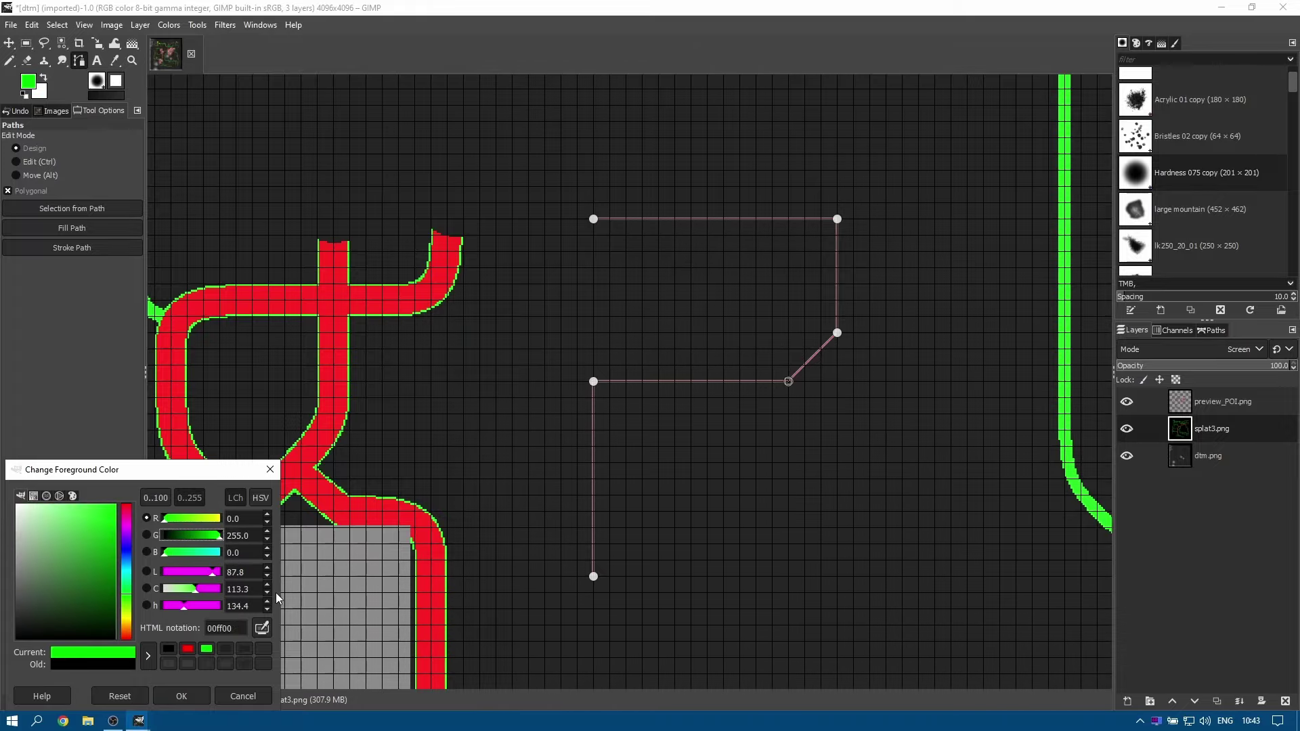
left_click(188, 701)
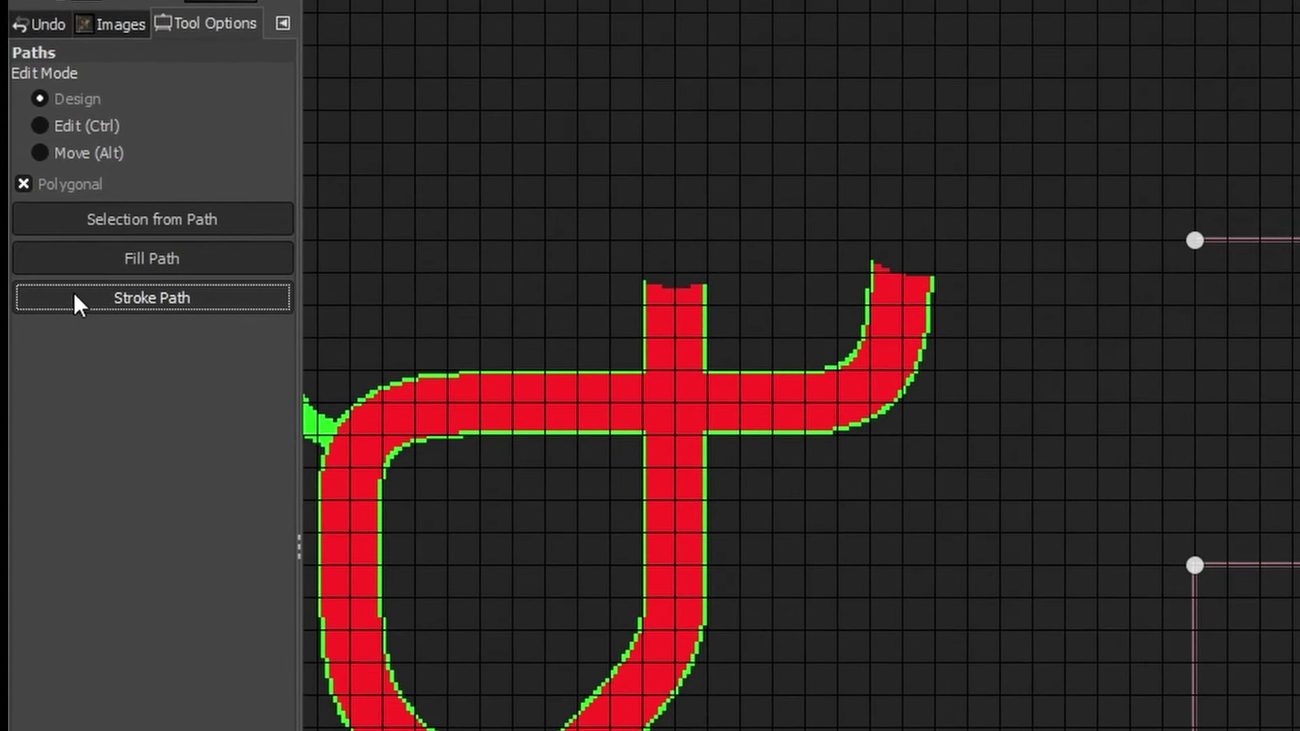
Stroke the path with a solid-colour line 6 px wide, without antialiasing.
left_click(214, 298)
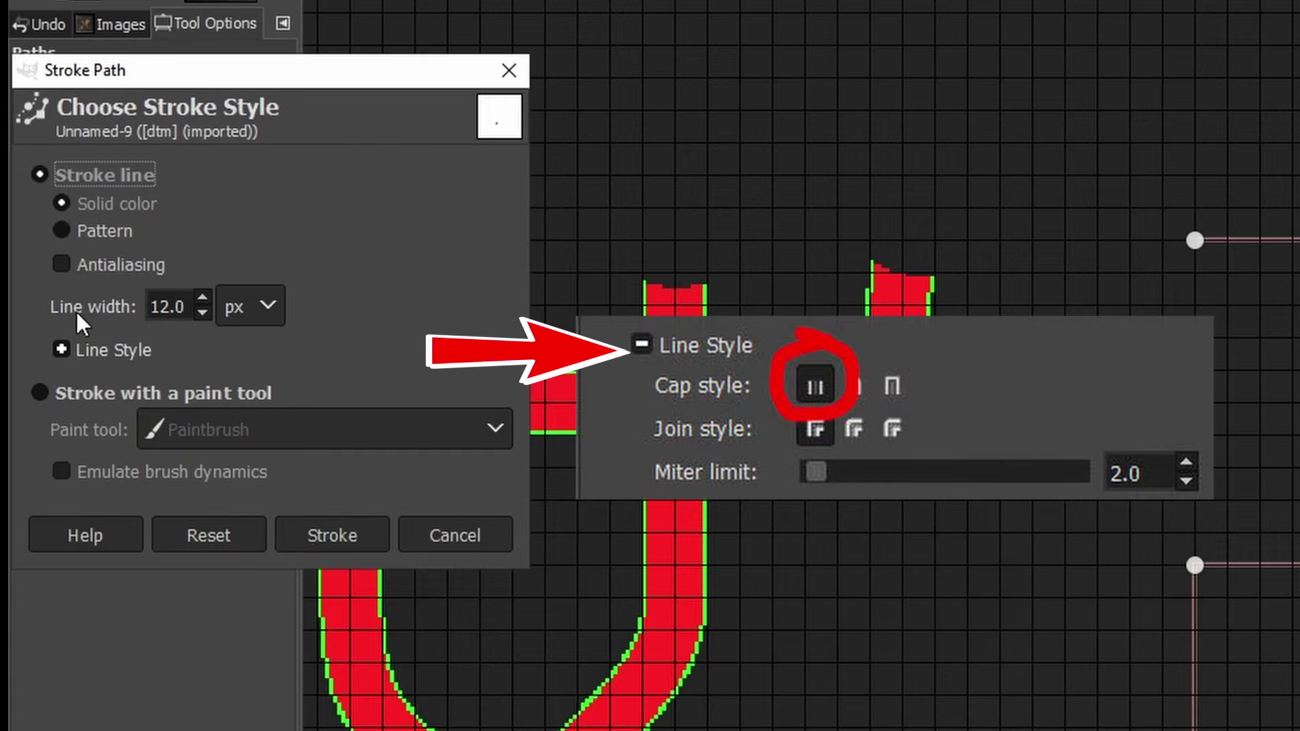
left_click(202, 312)
left_click(202, 313)
left_click(202, 312)
left_click(201, 312)
left_click(200, 312)
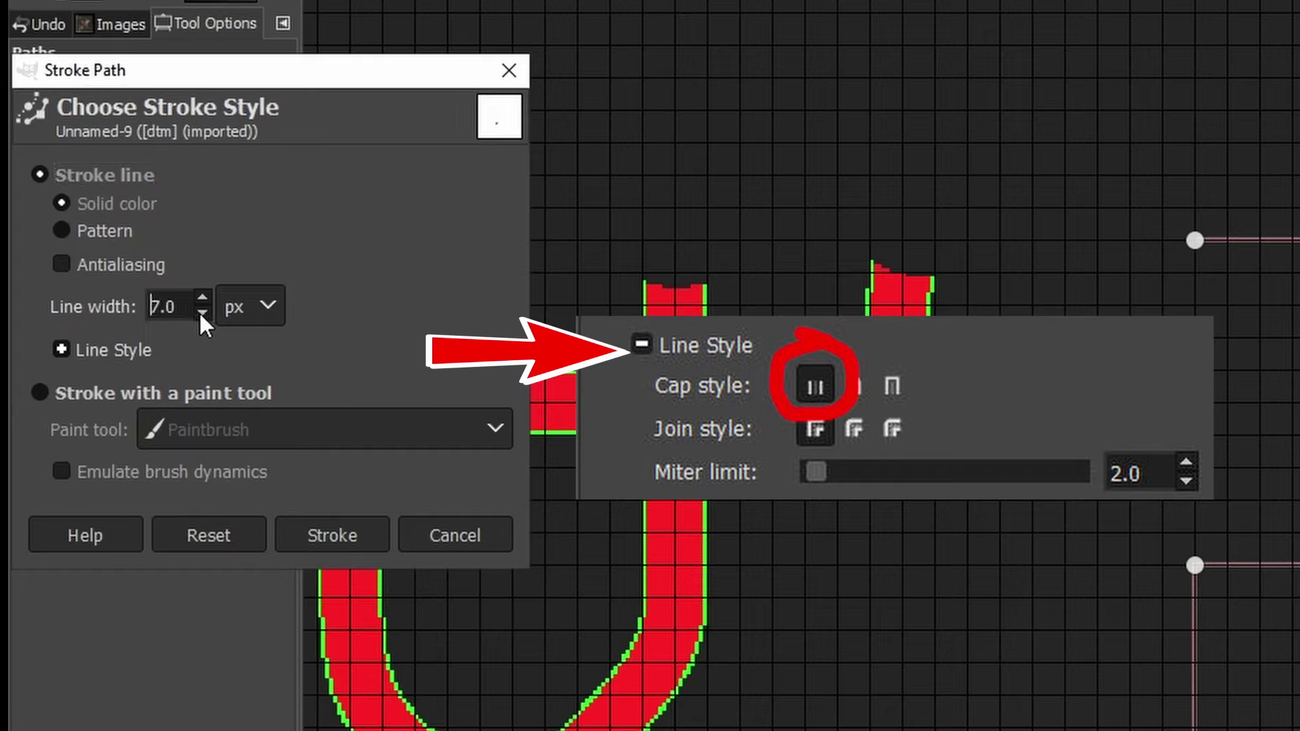
left_click(201, 312)
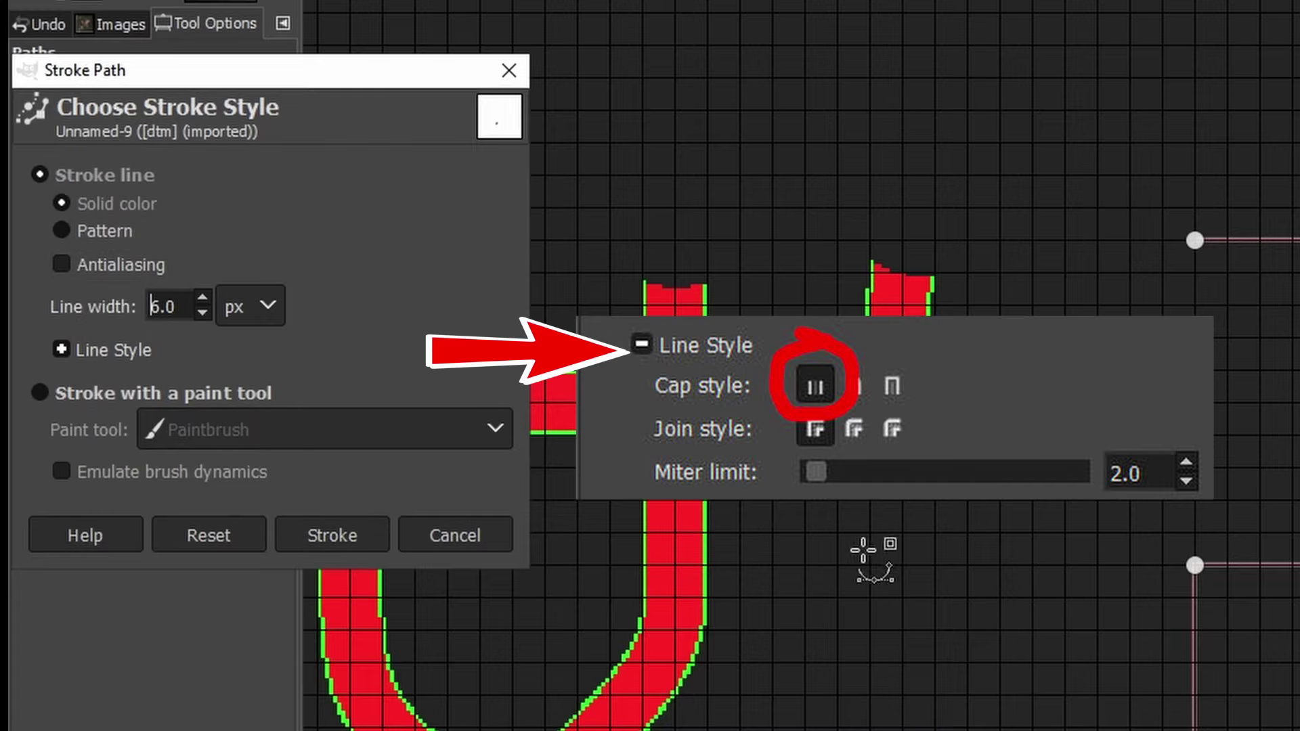
left_click(332, 535)
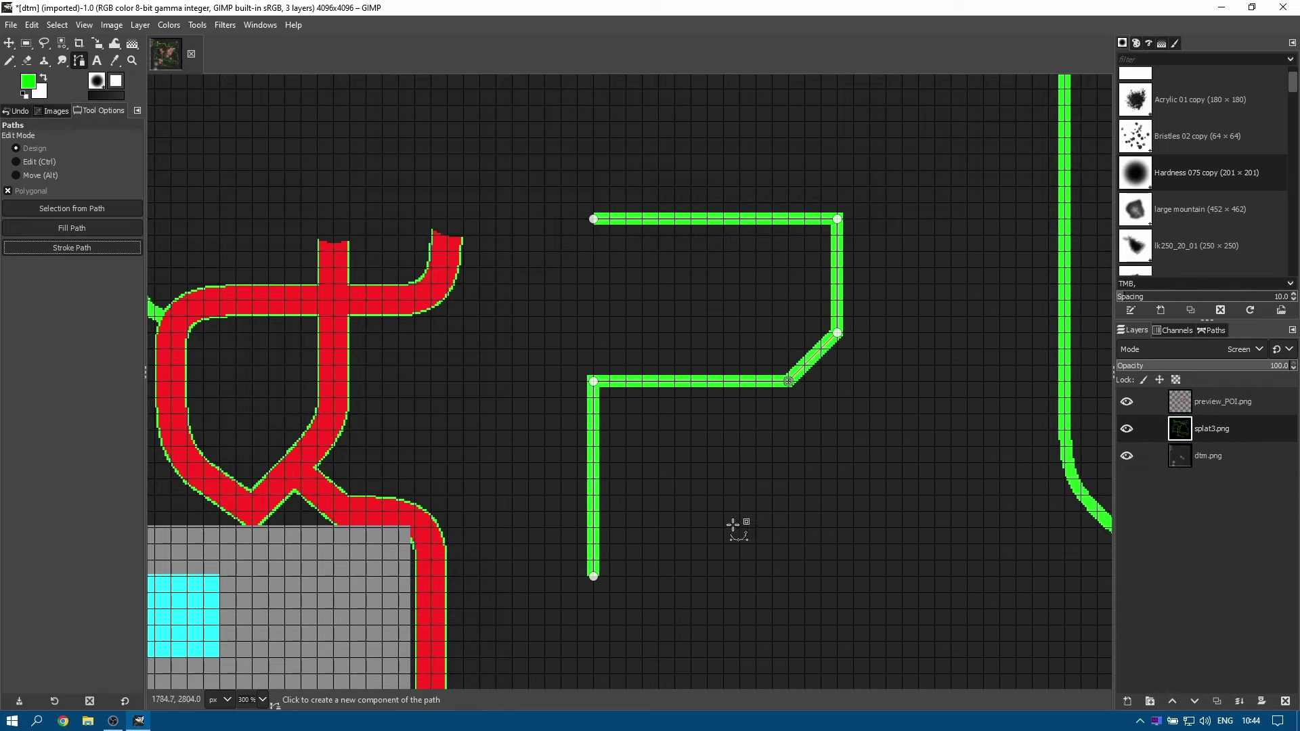
left_click(72, 247)
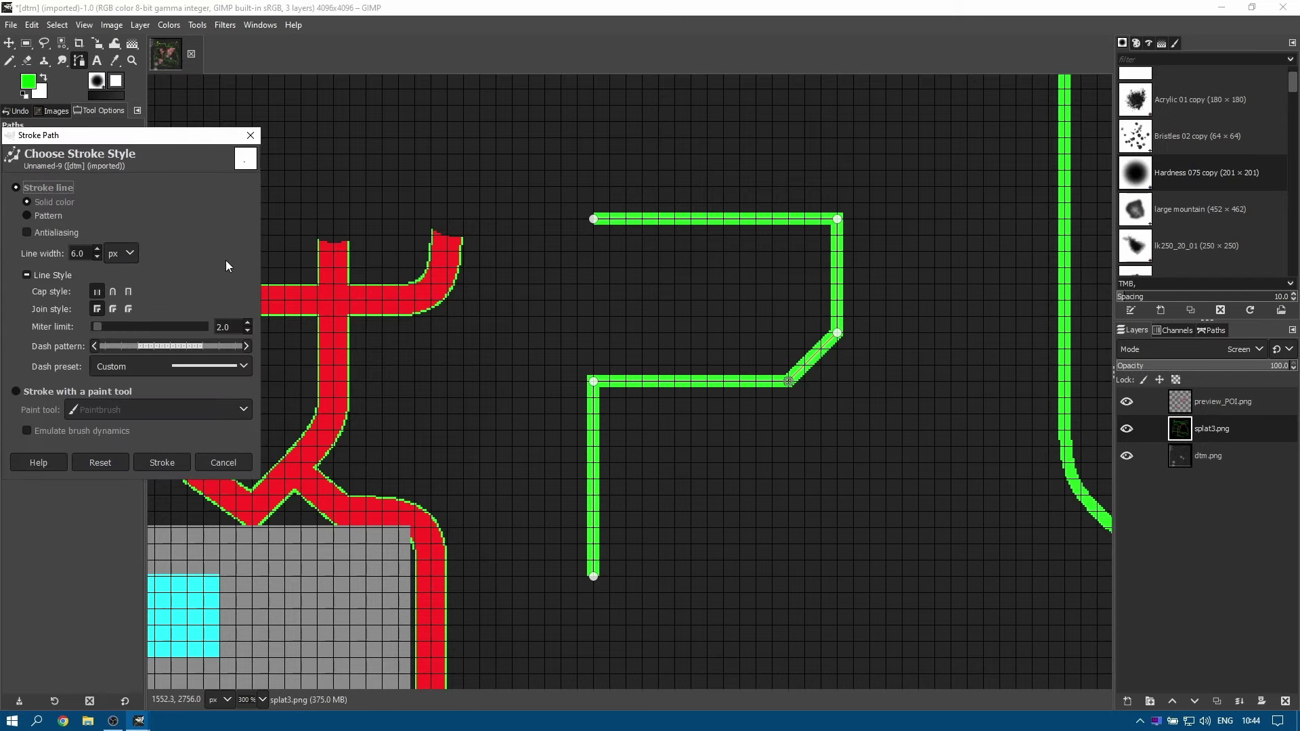
left_click(222, 459)
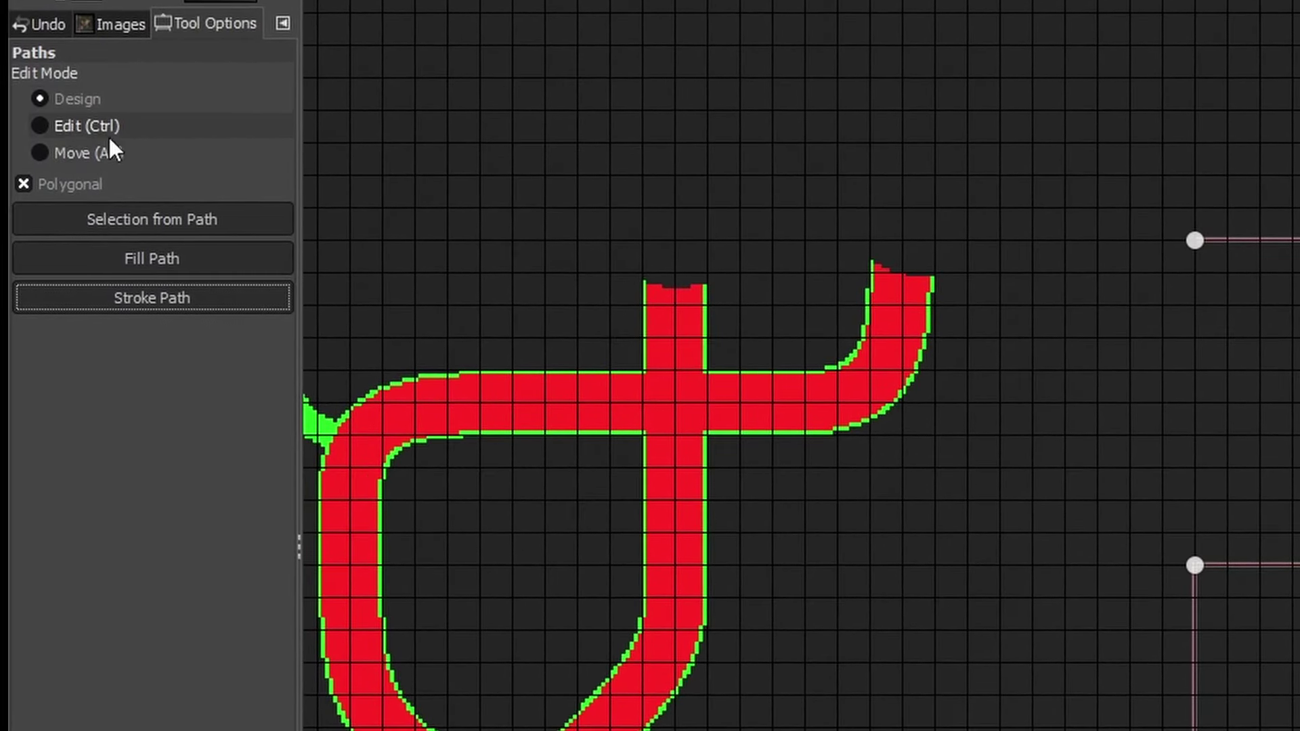
In non-polygonal edit mode, round the path's lower corner by adding an anchor on each adjoining segment and deleting the corner anchor.
left_click(40, 123)
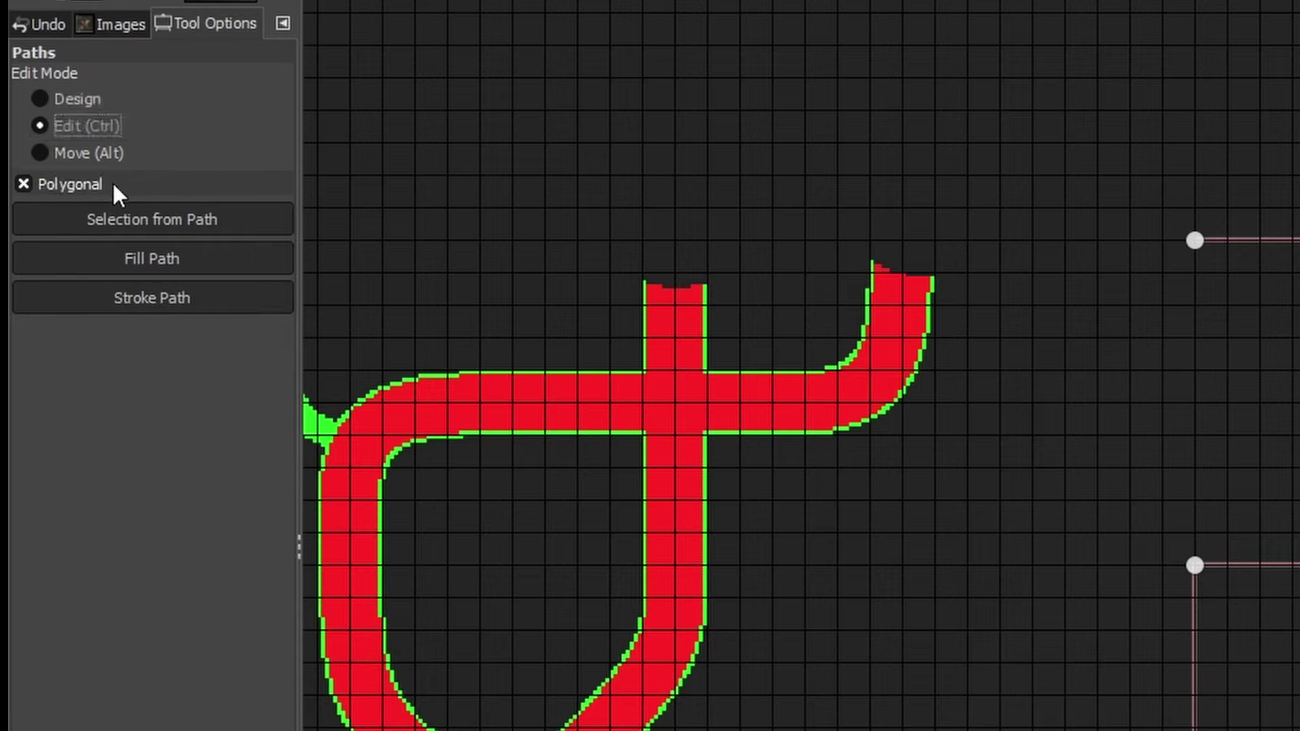
left_click(22, 182)
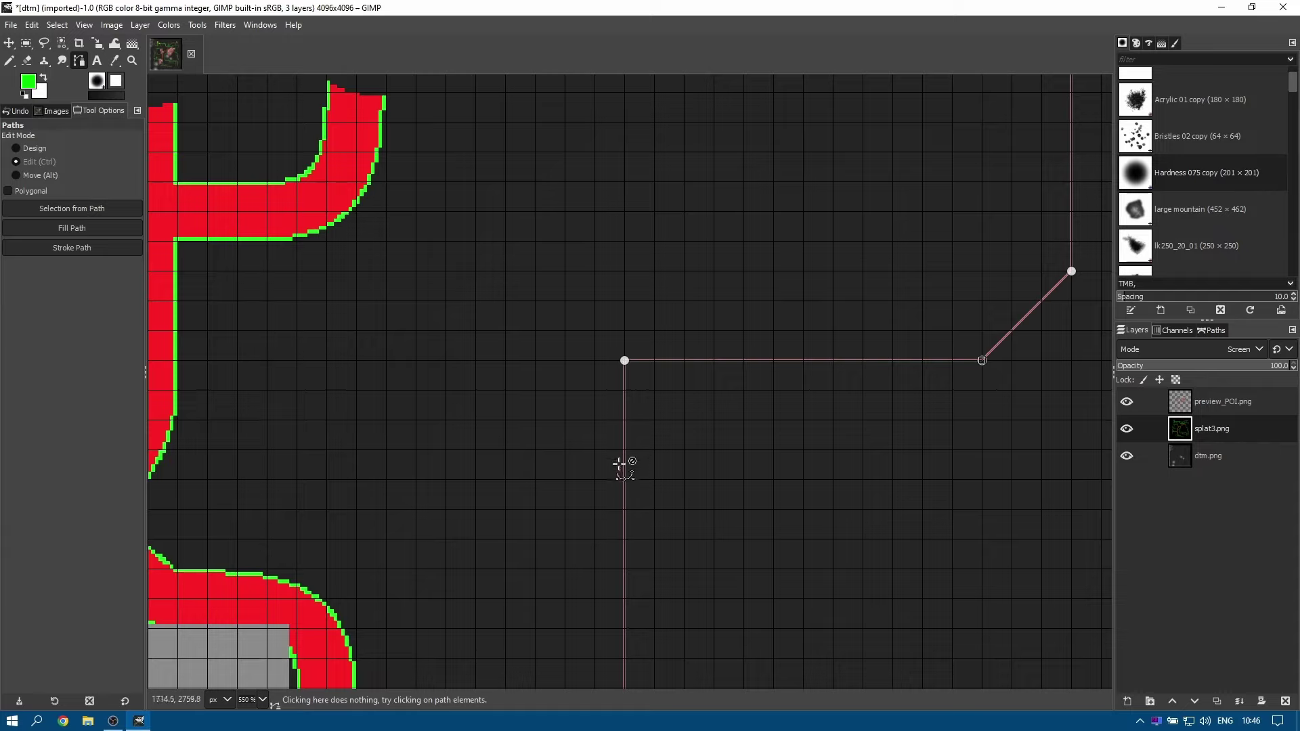
mouse_move(623, 448)
left_mouse_down()
mouse_move(636, 453)
mouse_move(582, 450)
mouse_move(693, 450)
mouse_move(624, 446)
mouse_move(629, 474)
mouse_move(624, 450)
left_mouse_up()
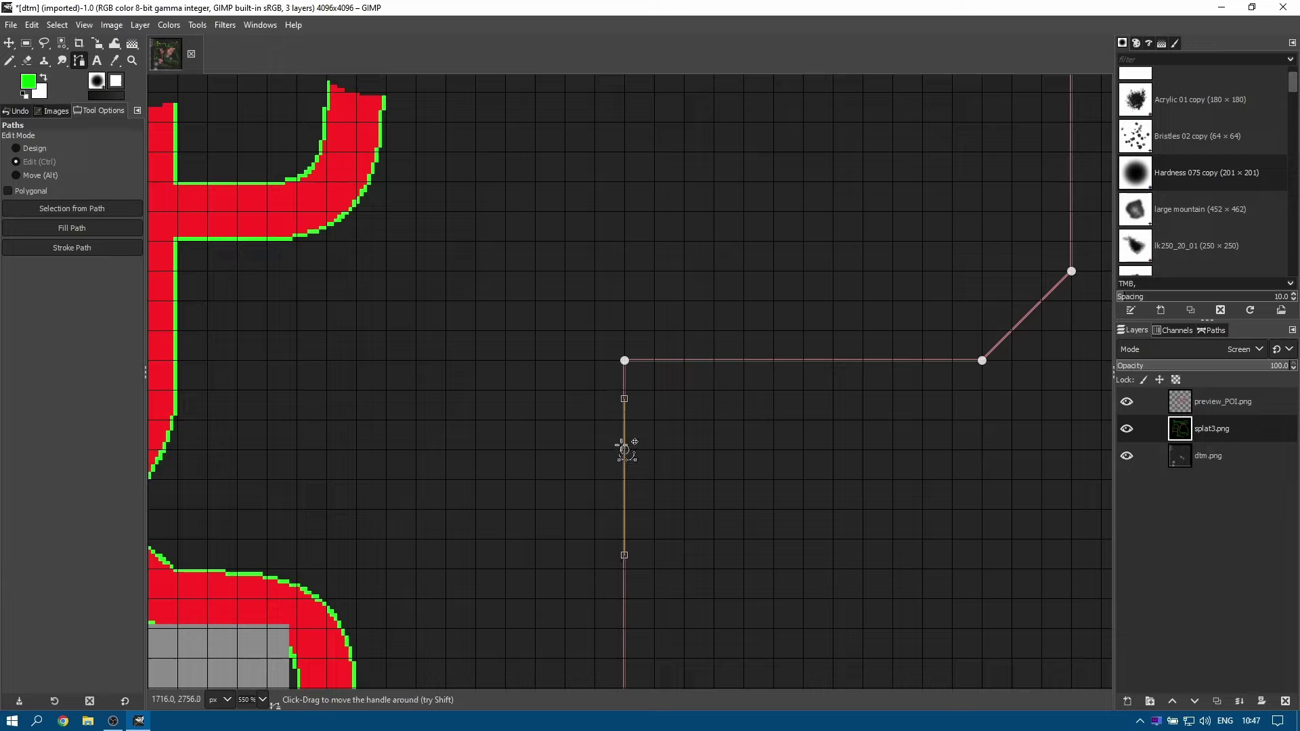
mouse_move(714, 360)
left_mouse_down()
mouse_move(724, 387)
mouse_move(714, 361)
left_mouse_up()
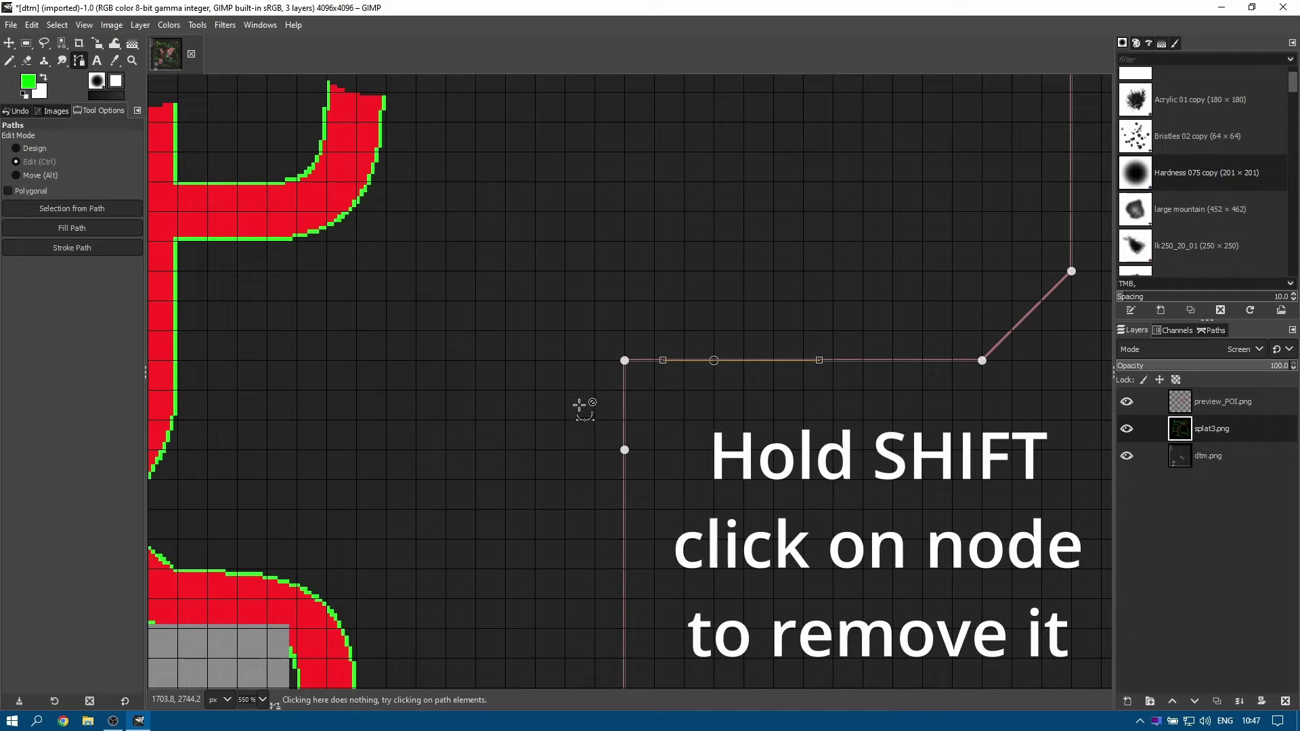
left_click(625, 360, "shift")
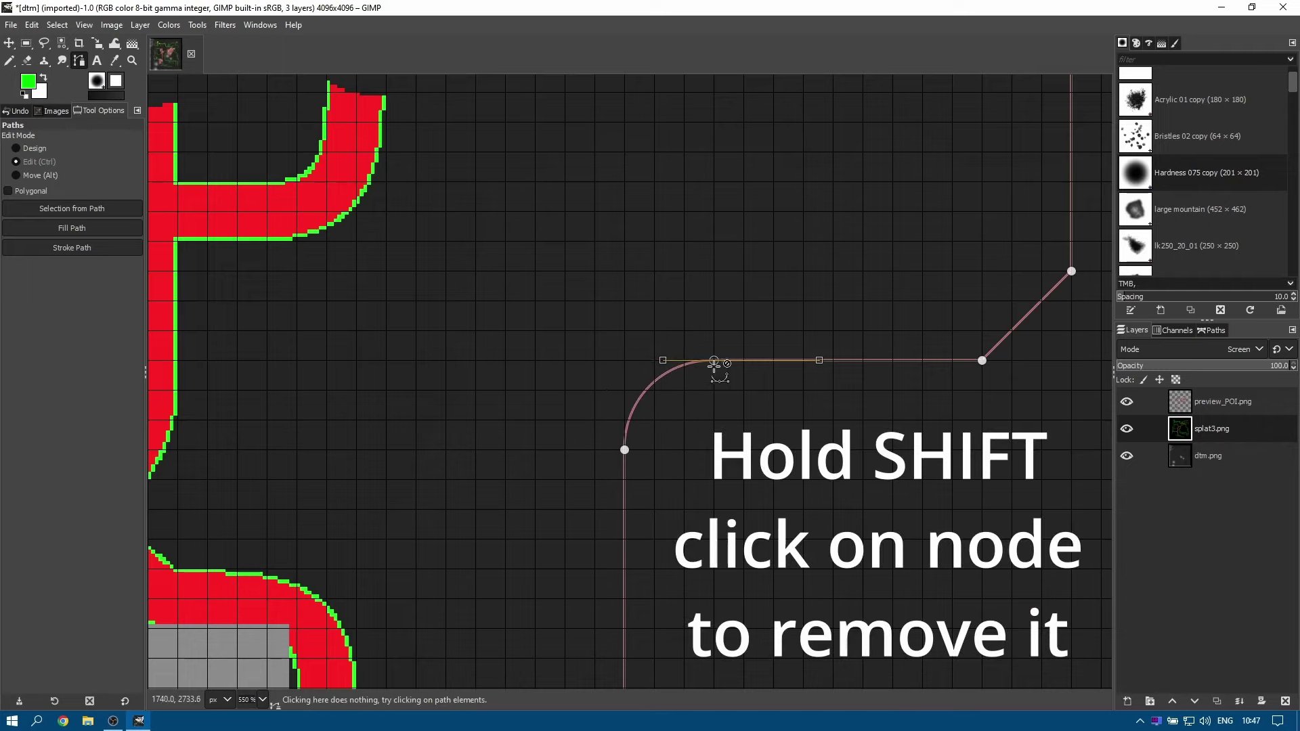
Round the path's upper corner by inserting an anchor on each side of it and removing the corner anchor.
left_click_drag(957, 425, 653, 456)
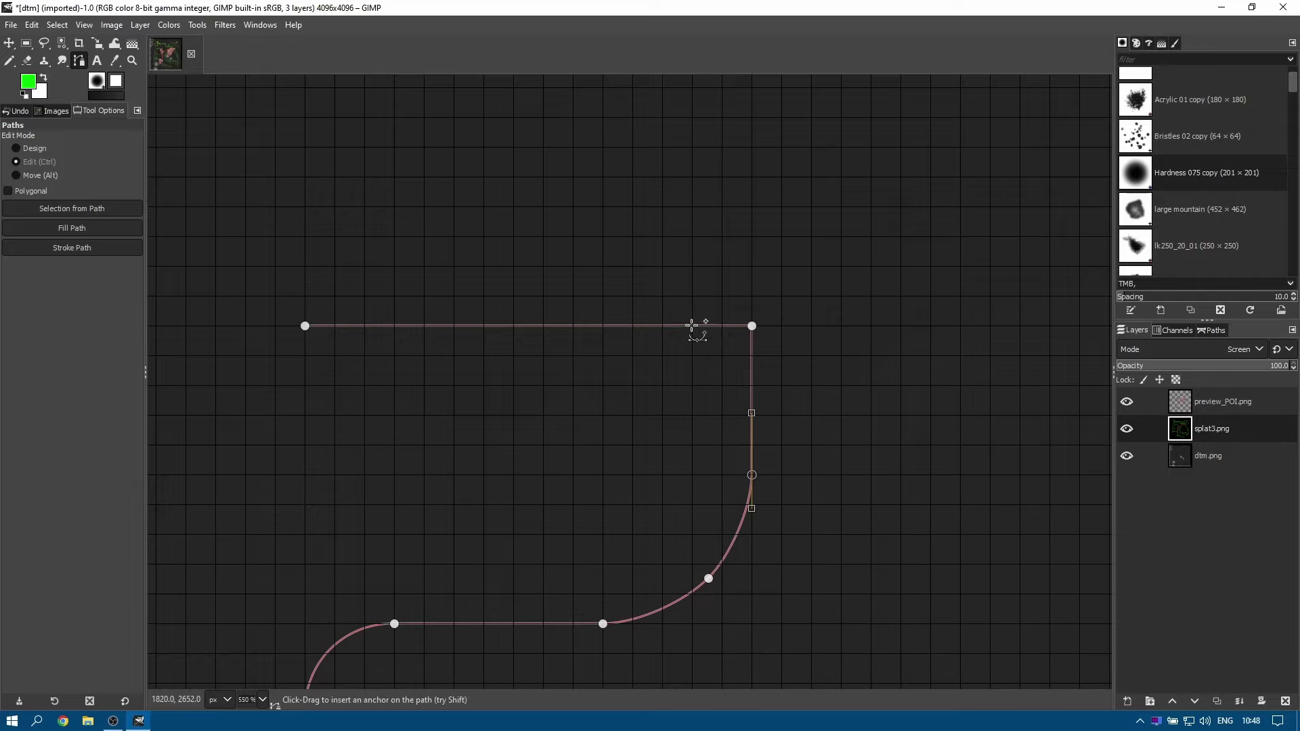
mouse_move(692, 327)
left_mouse_down()
mouse_move(696, 343)
mouse_move(692, 327)
left_mouse_up()
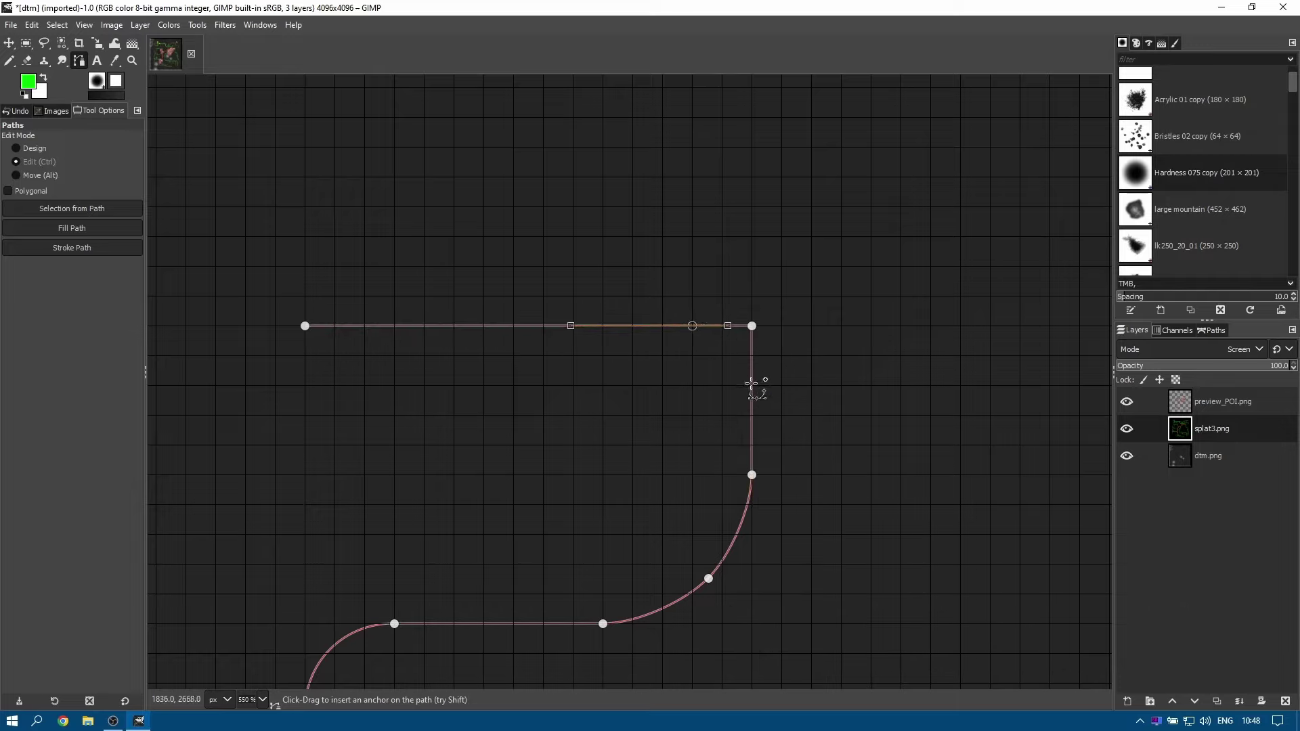
mouse_move(752, 385)
left_mouse_down()
mouse_move(769, 380)
mouse_move(757, 382)
left_mouse_up()
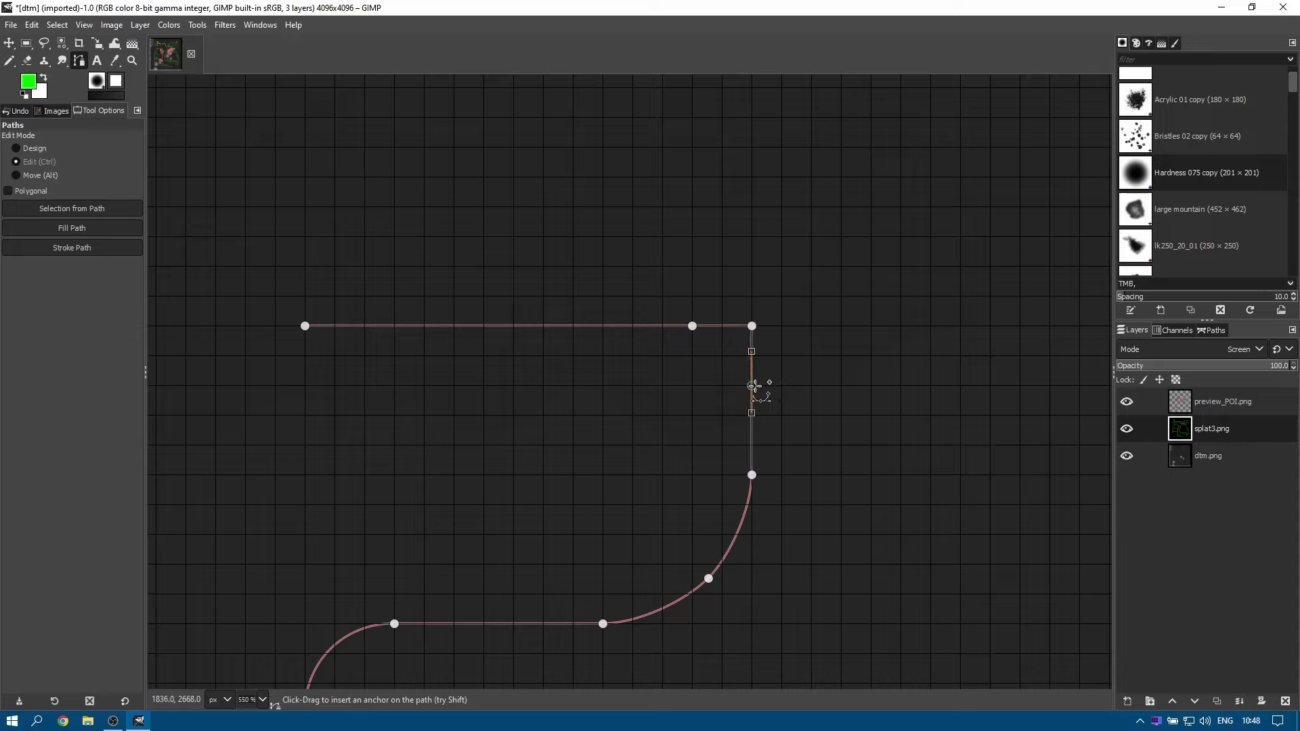
left_click(752, 326, "ctrl+shift")
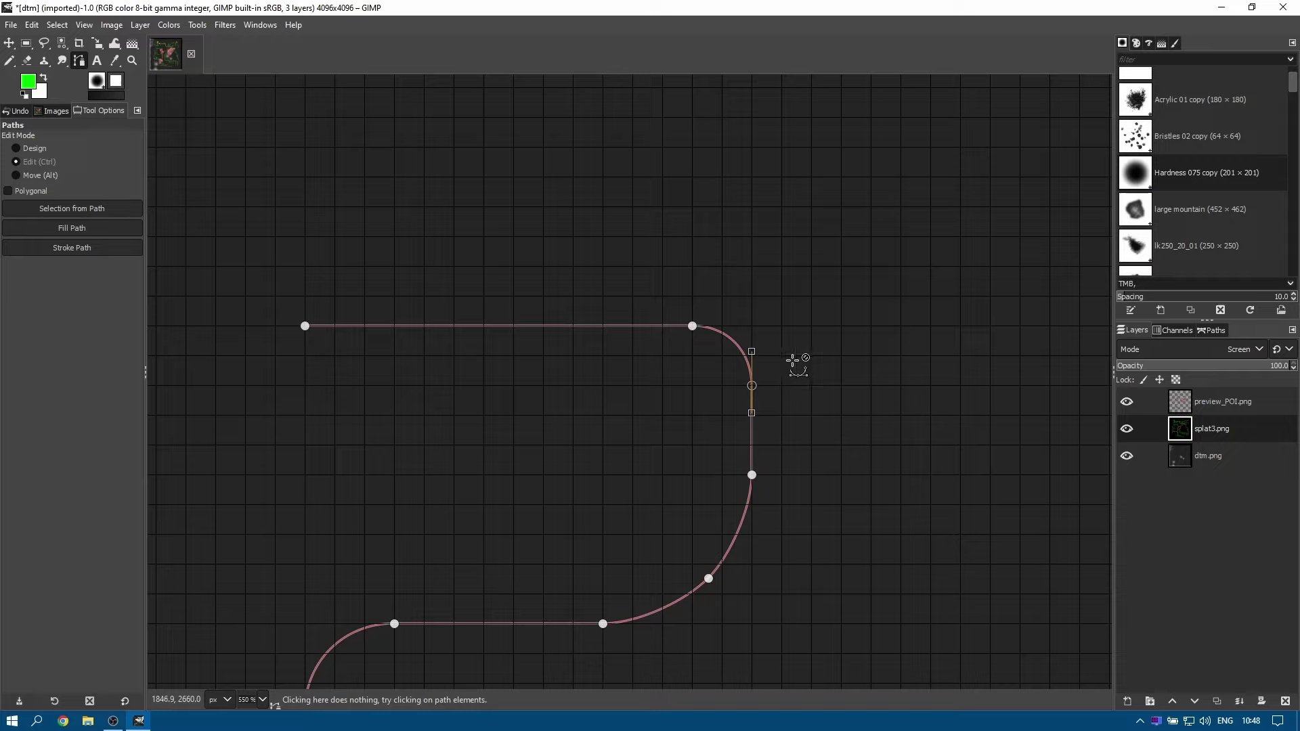
Stroke the rounded path with a solid green line 6 px wide, without antialiasing.
left_click_drag(606, 447, 685, 354)
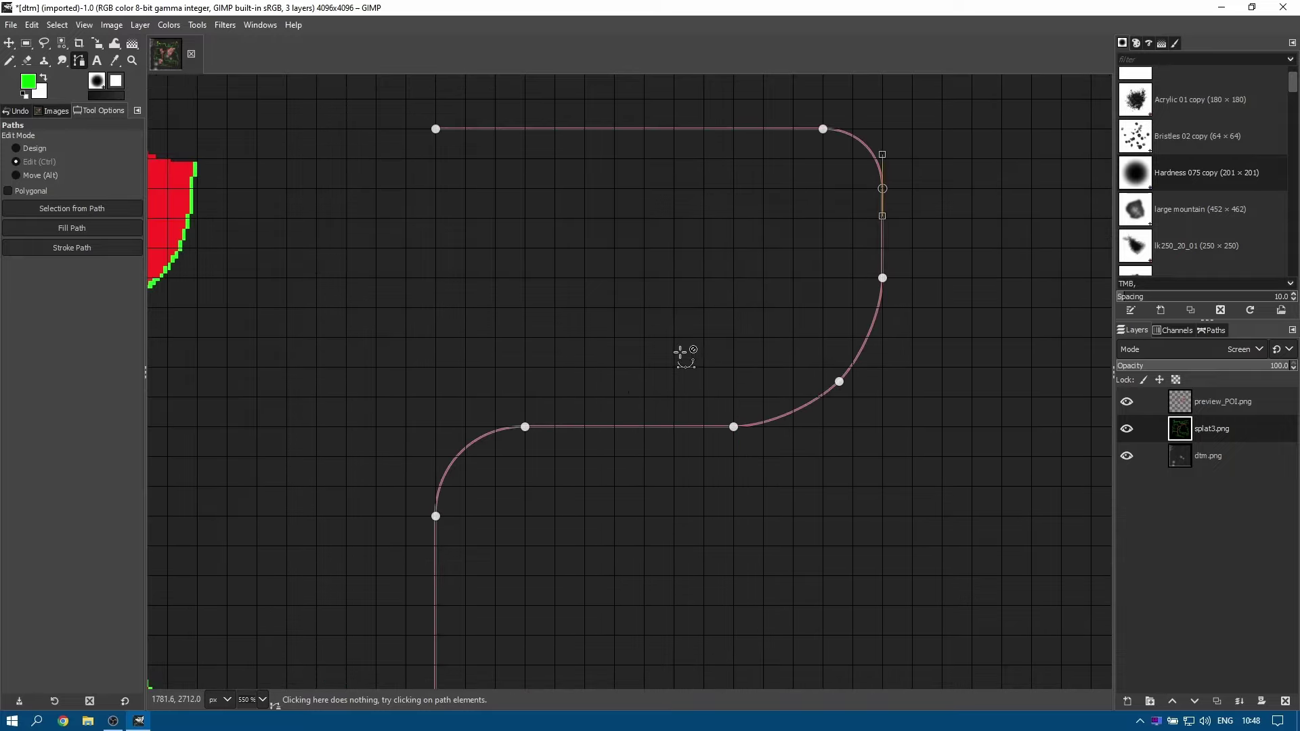
left_click(73, 247)
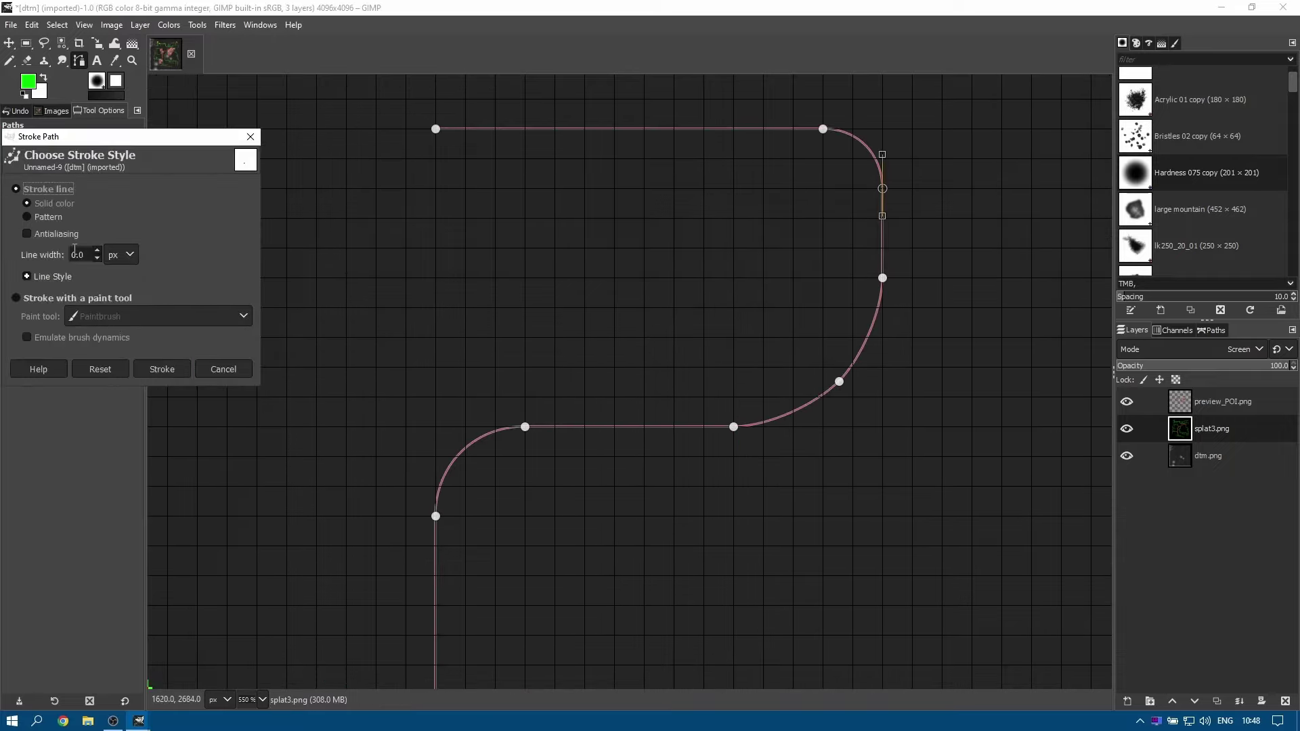
left_click(169, 371)
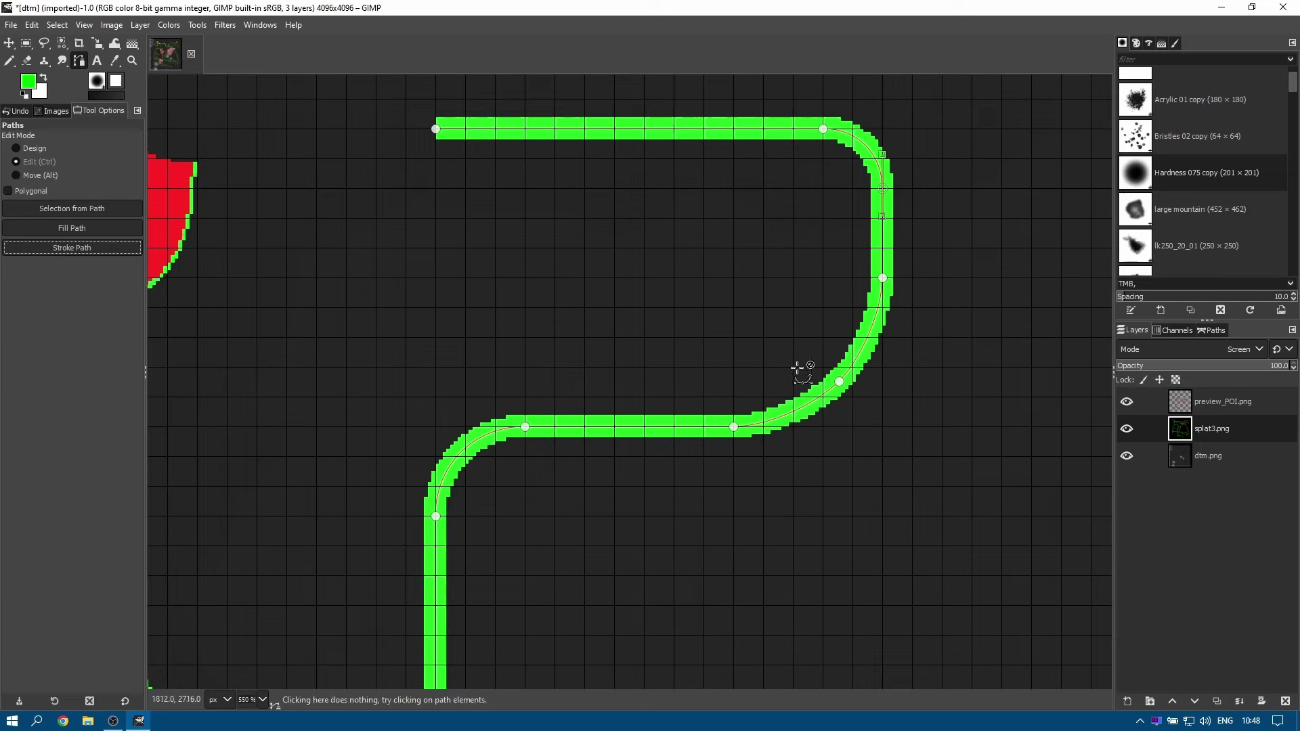
Reactivate the rounded path with the Paths tool and stroke it with a solid green line 16 px wide, without antialiasing.
scroll(465, 474, "down", 2)
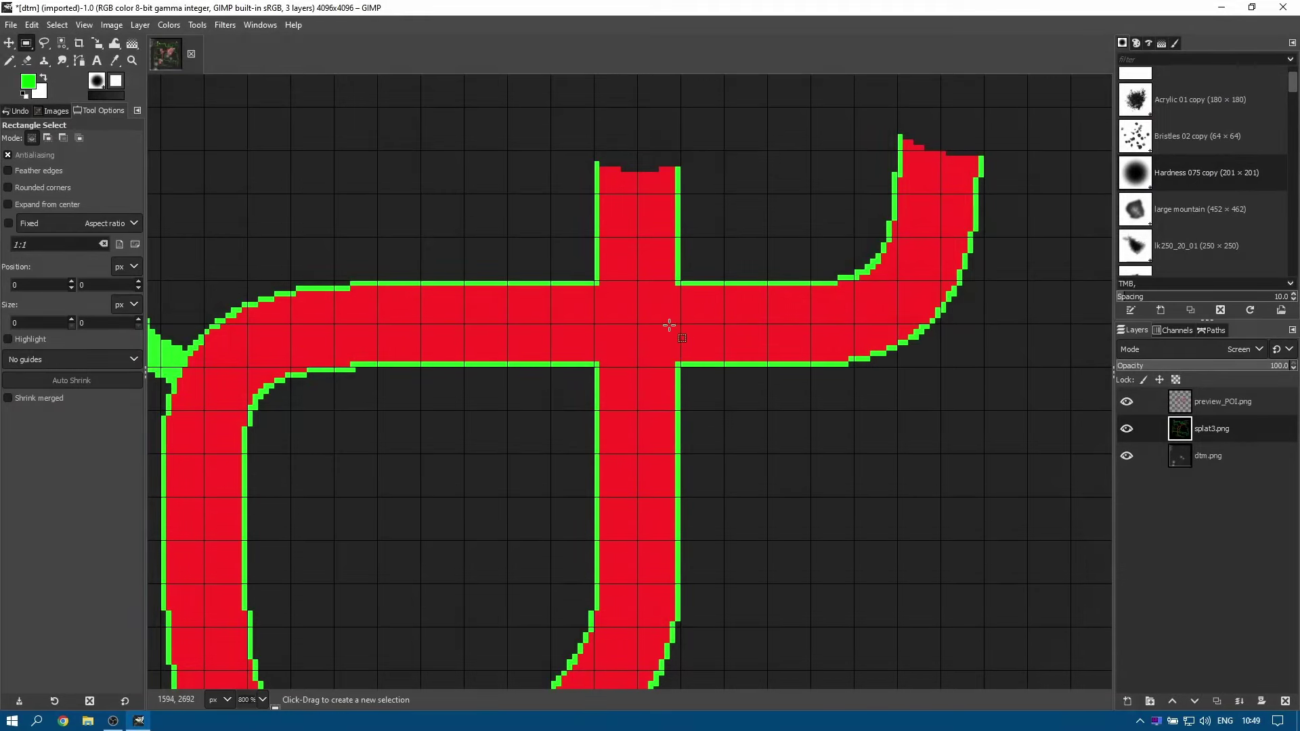
scroll(595, 295, "up", 3)
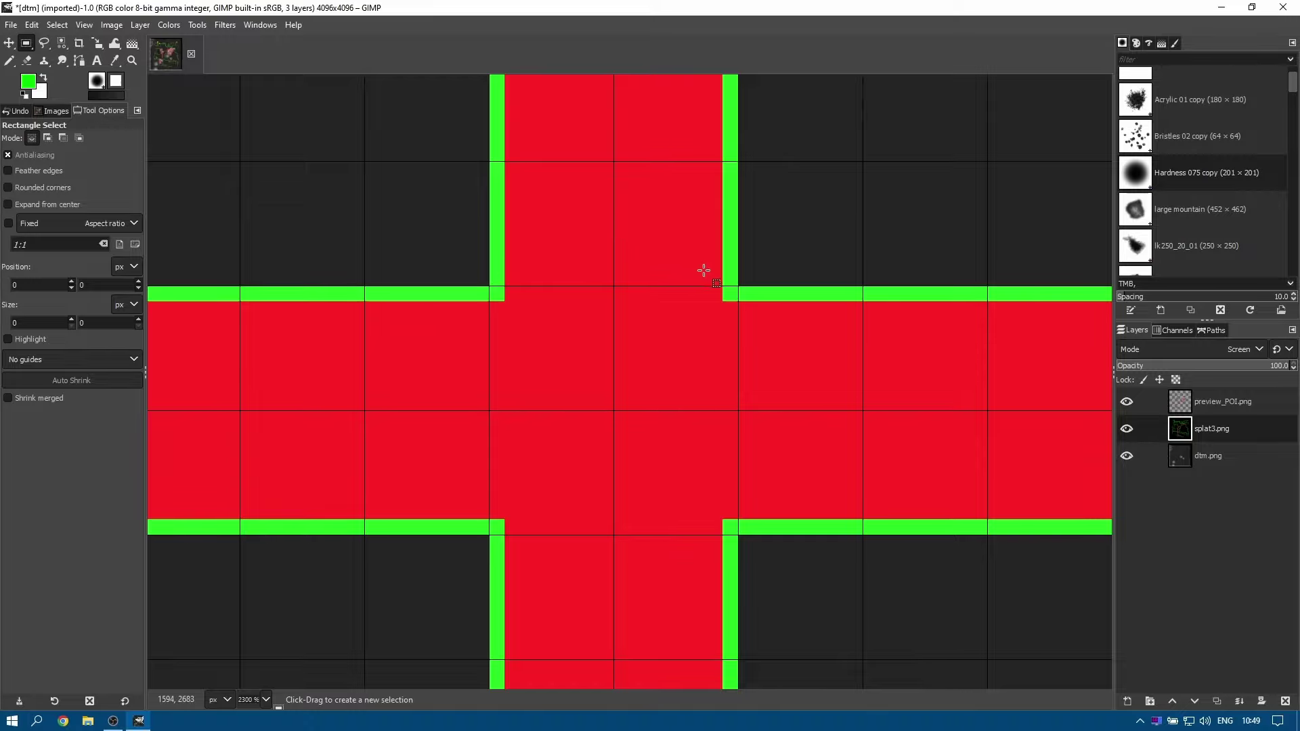
scroll(506, 275, "down", 5)
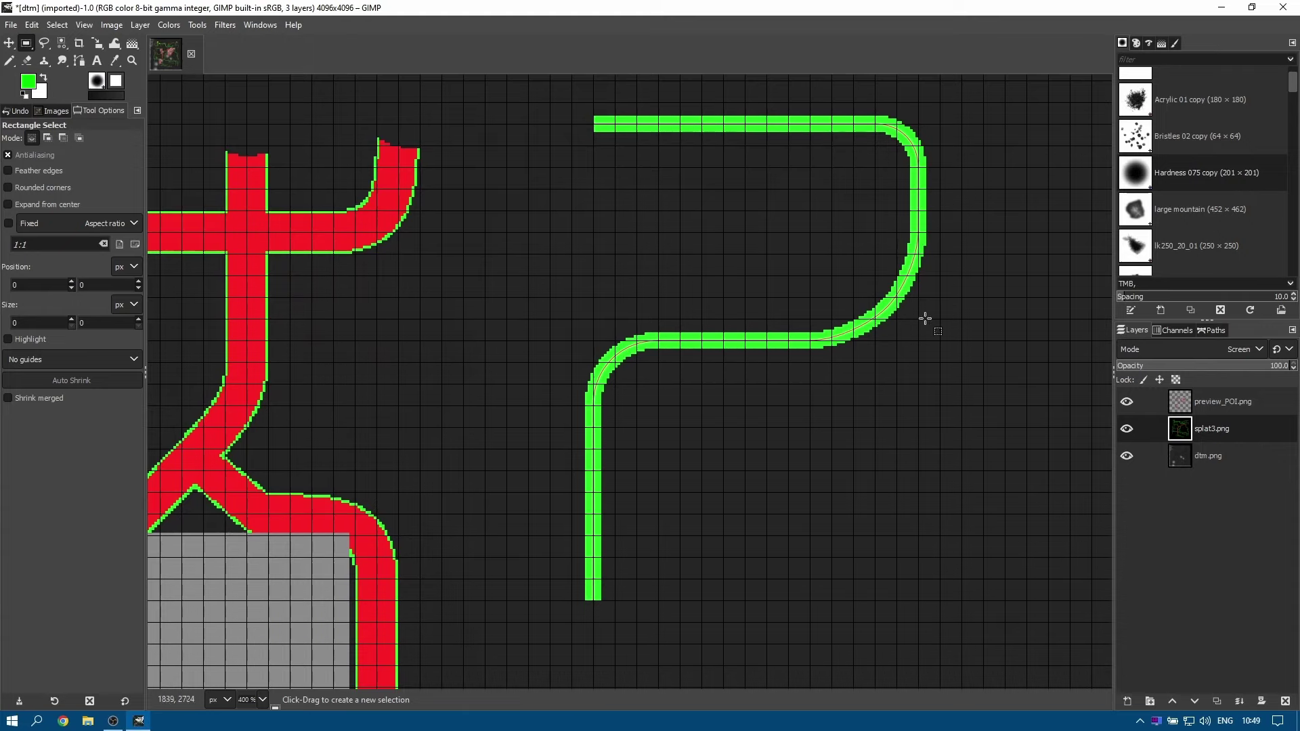
left_click(79, 61)
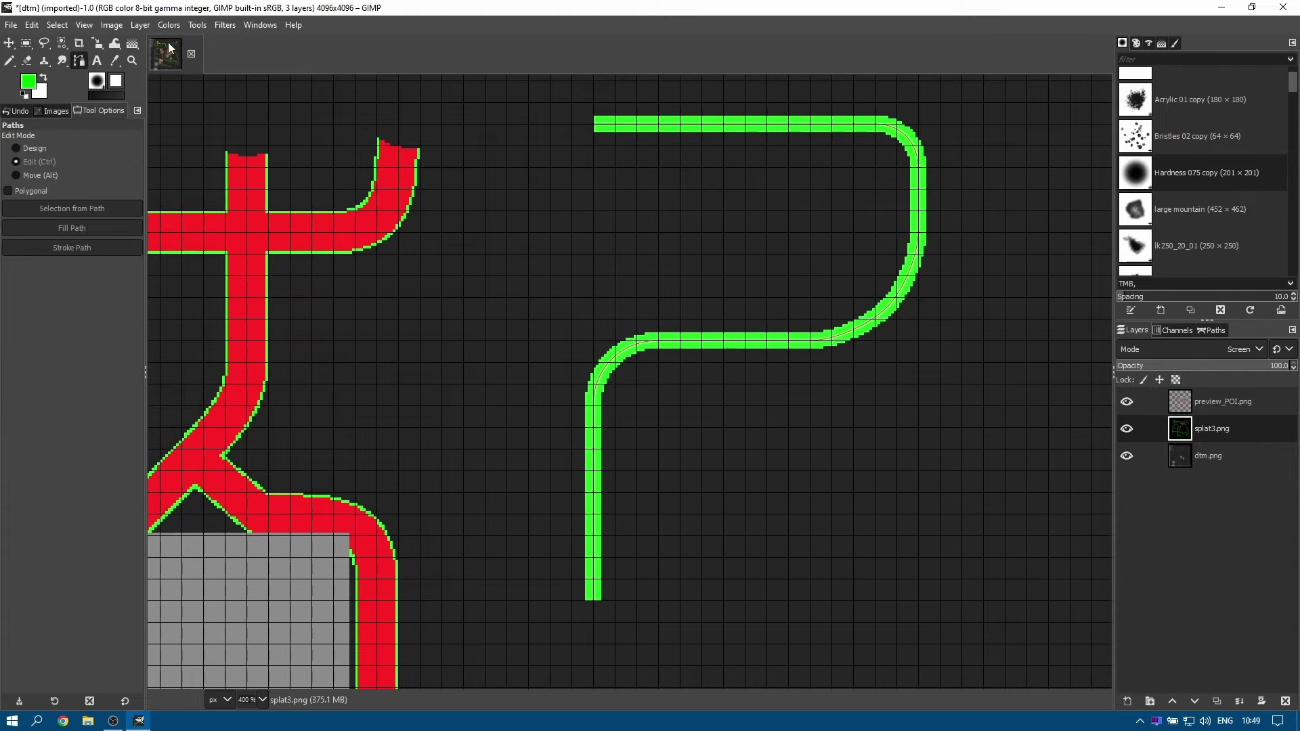
left_click(715, 342, "ctrl")
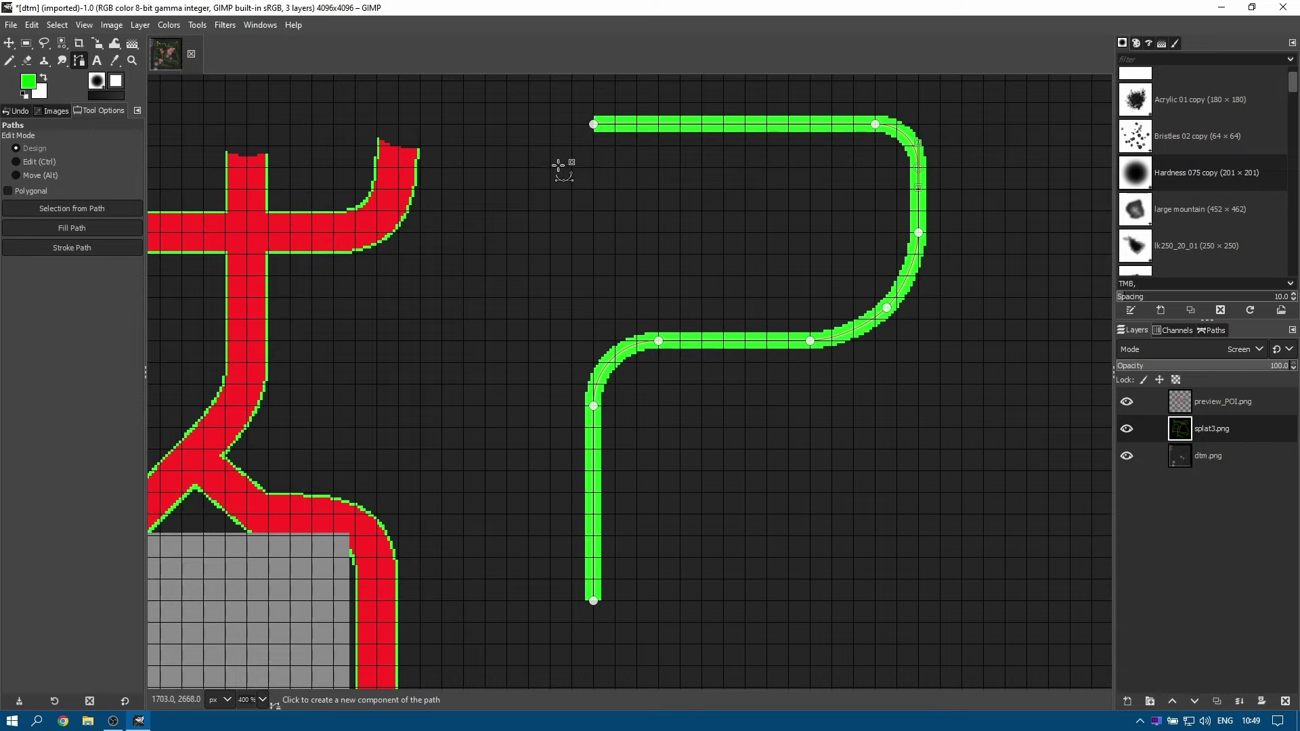
left_click(75, 248)
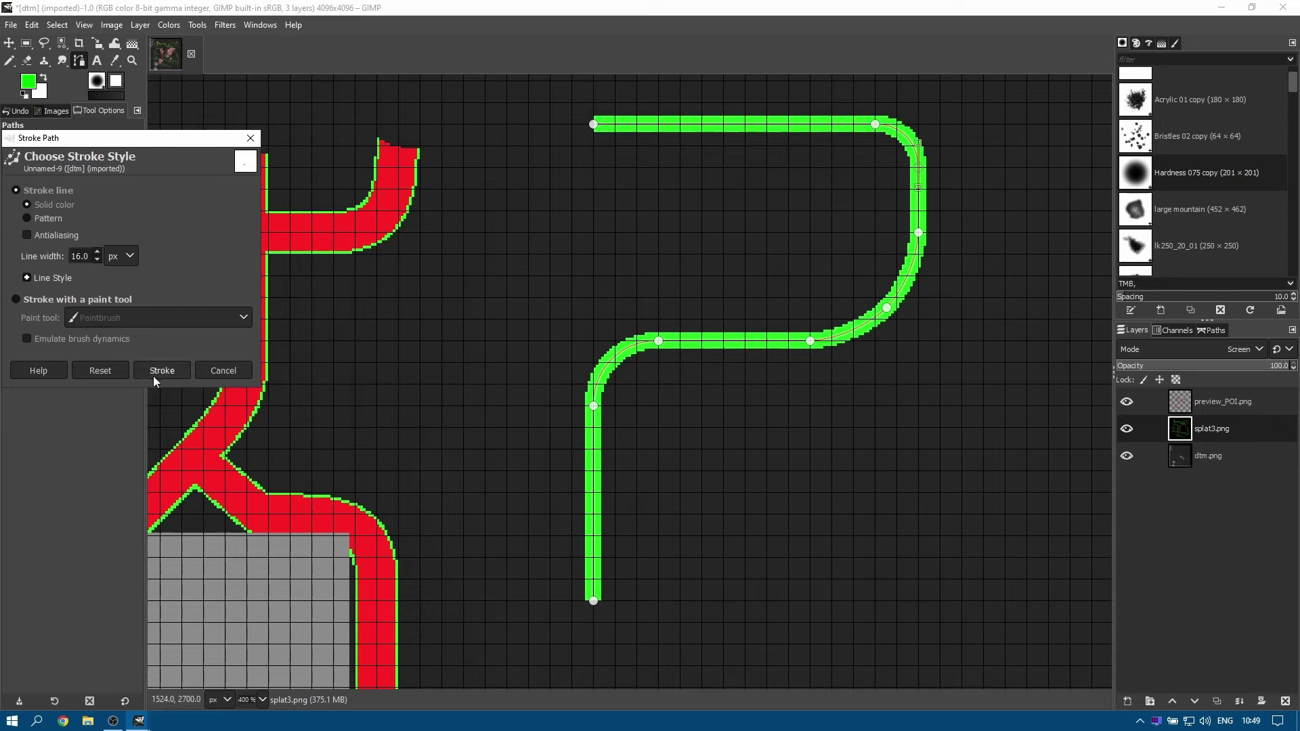
left_click(178, 369)
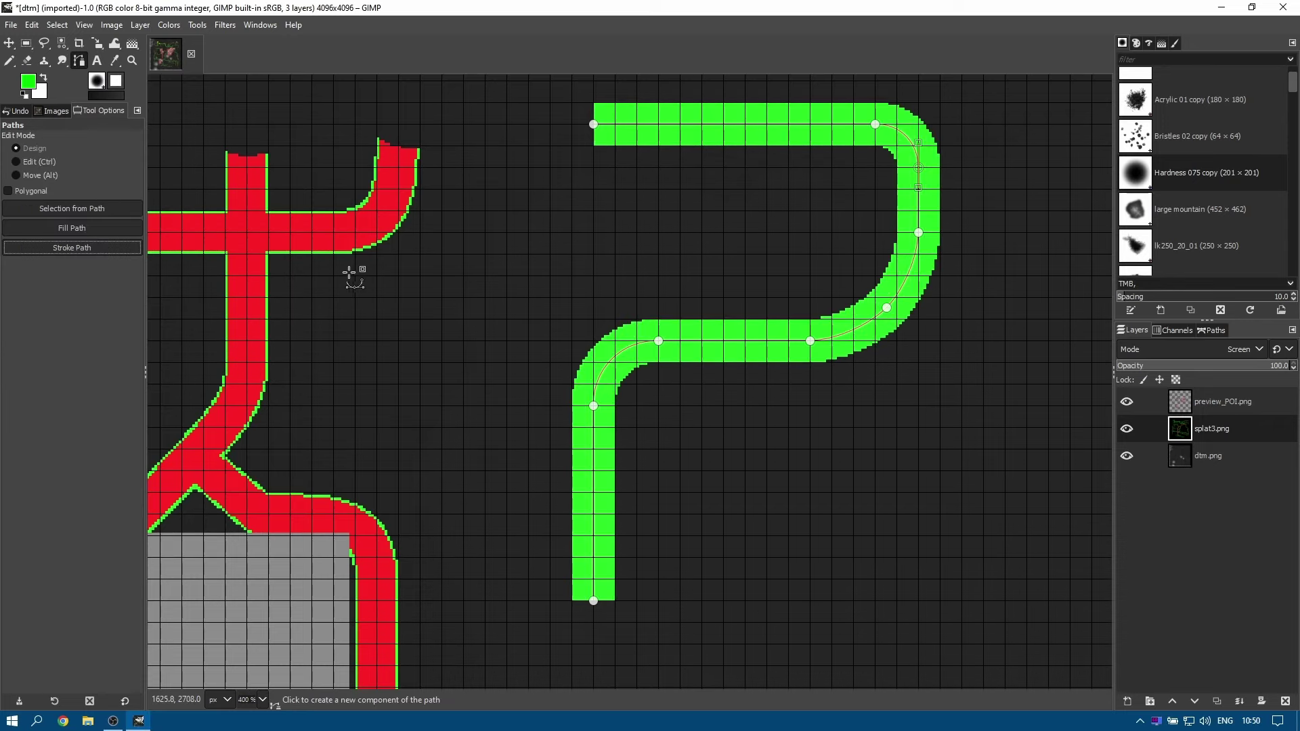
Stroke the same path in pure red, ff0000, with a slightly narrower solid line that leaves green edges on both sides.
left_click(44, 80)
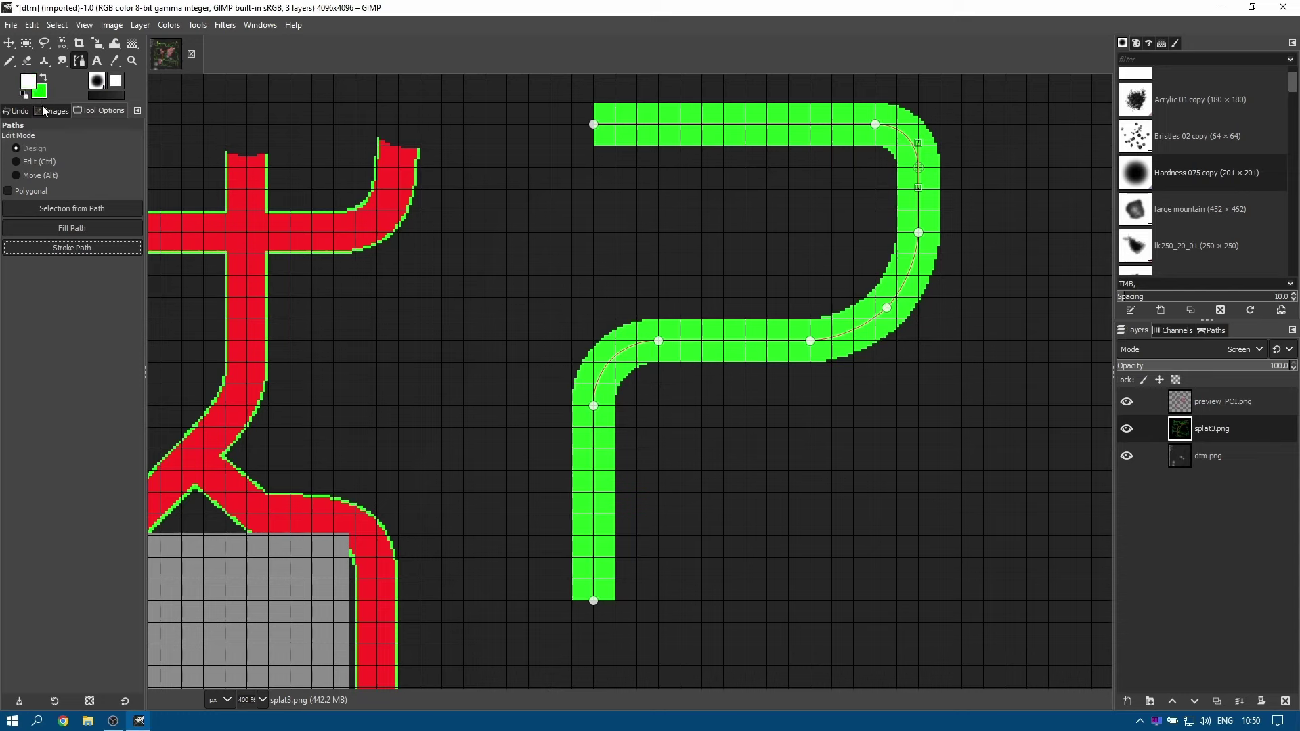
left_click(30, 84)
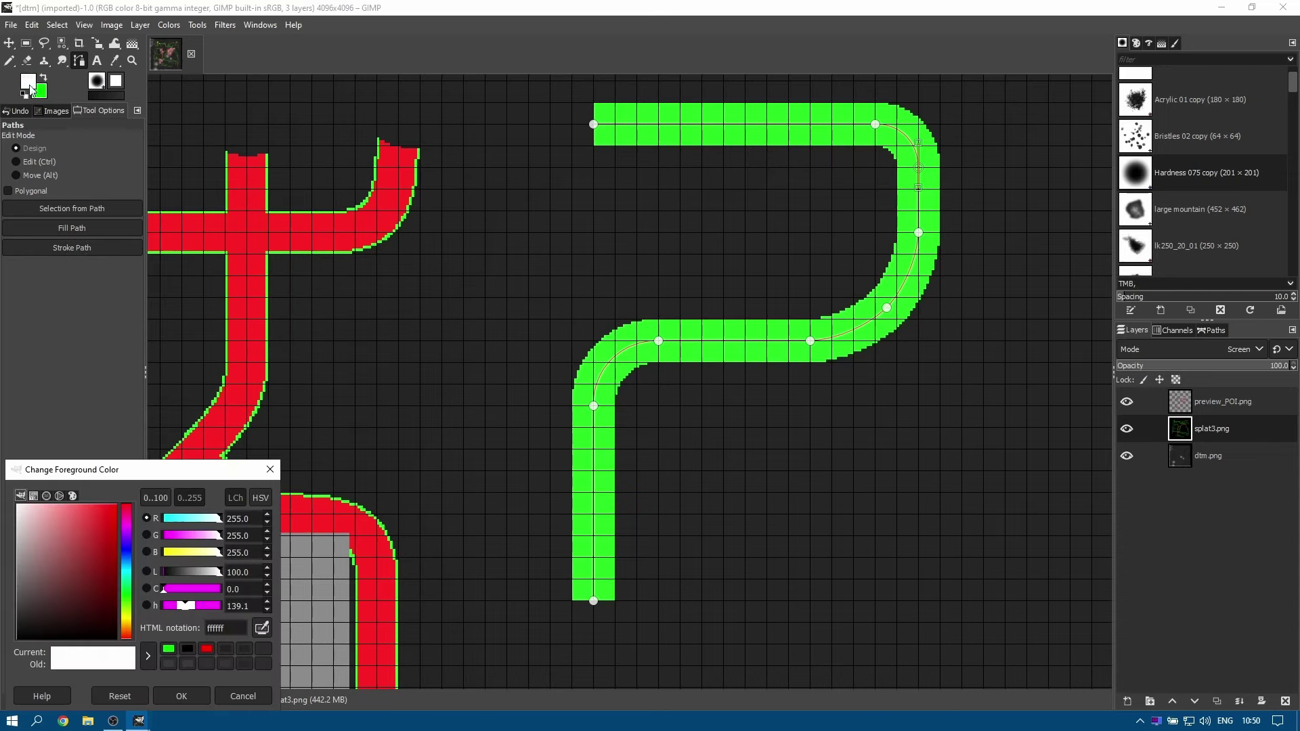
left_click(207, 650)
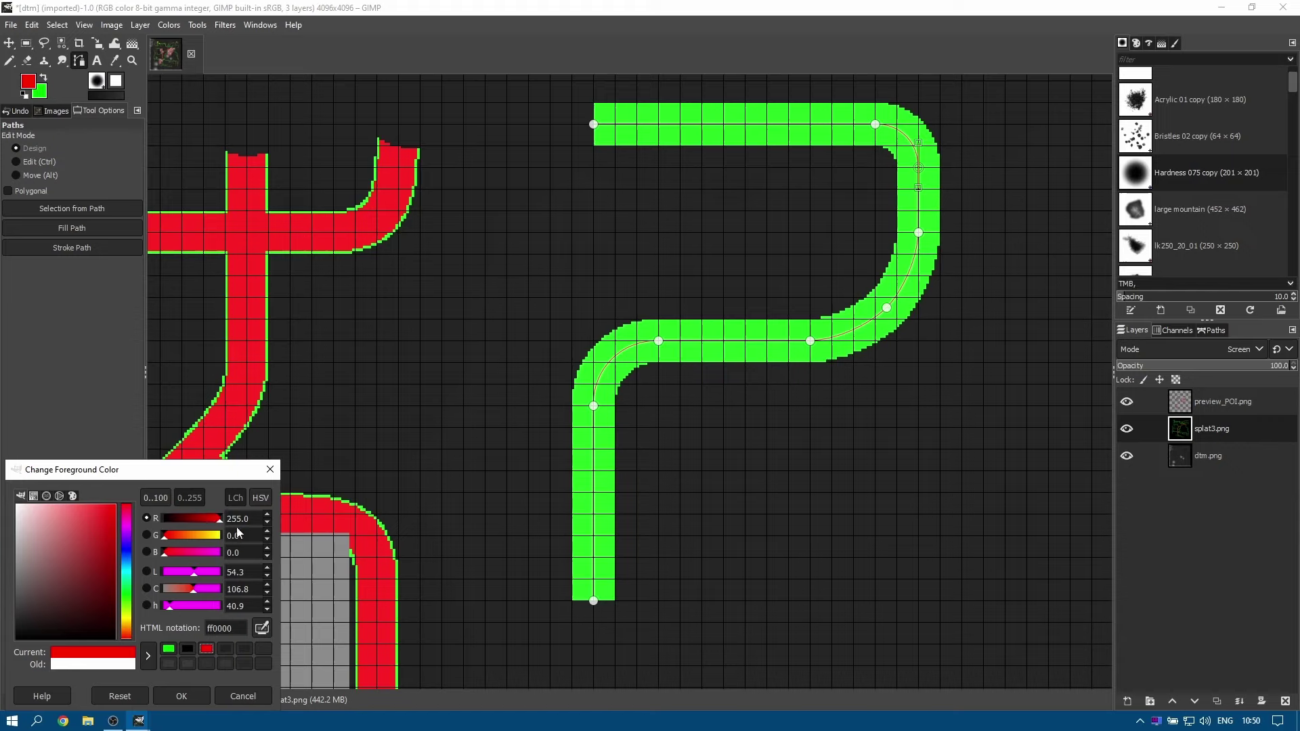
left_click(79, 248)
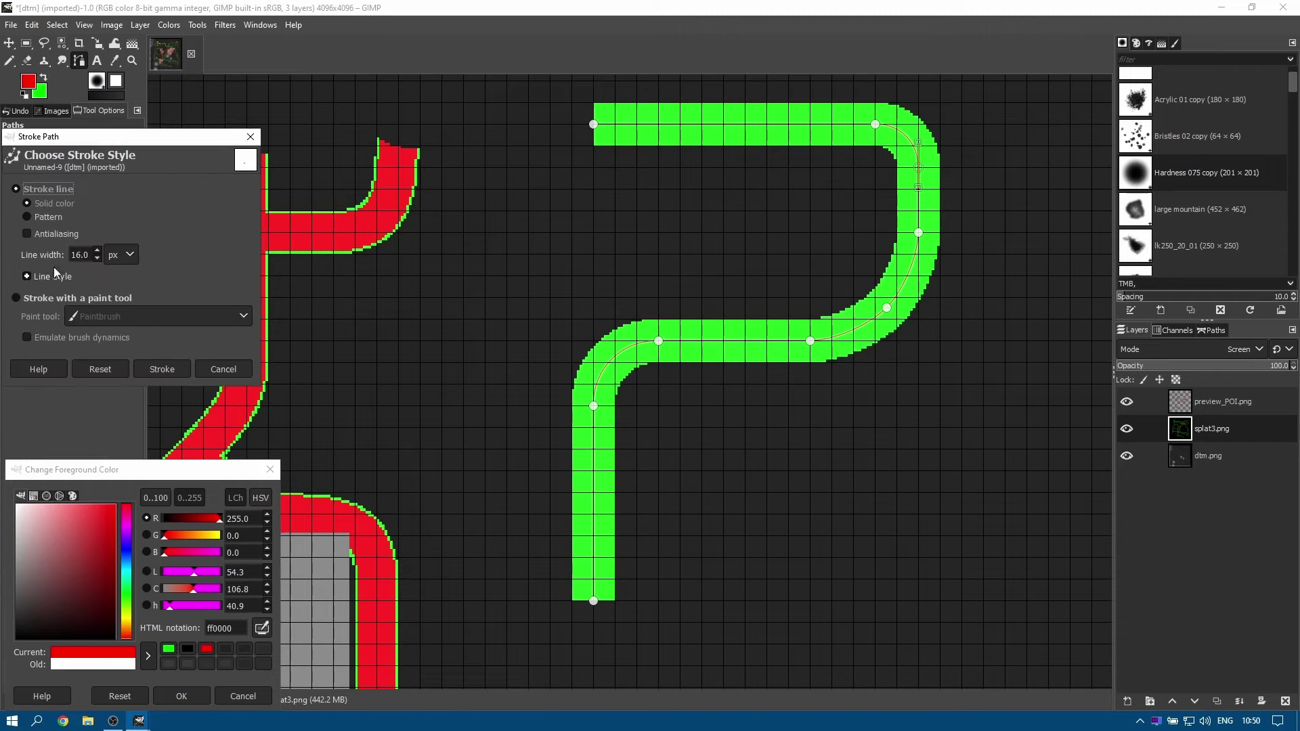
left_click(97, 259)
left_click(153, 367)
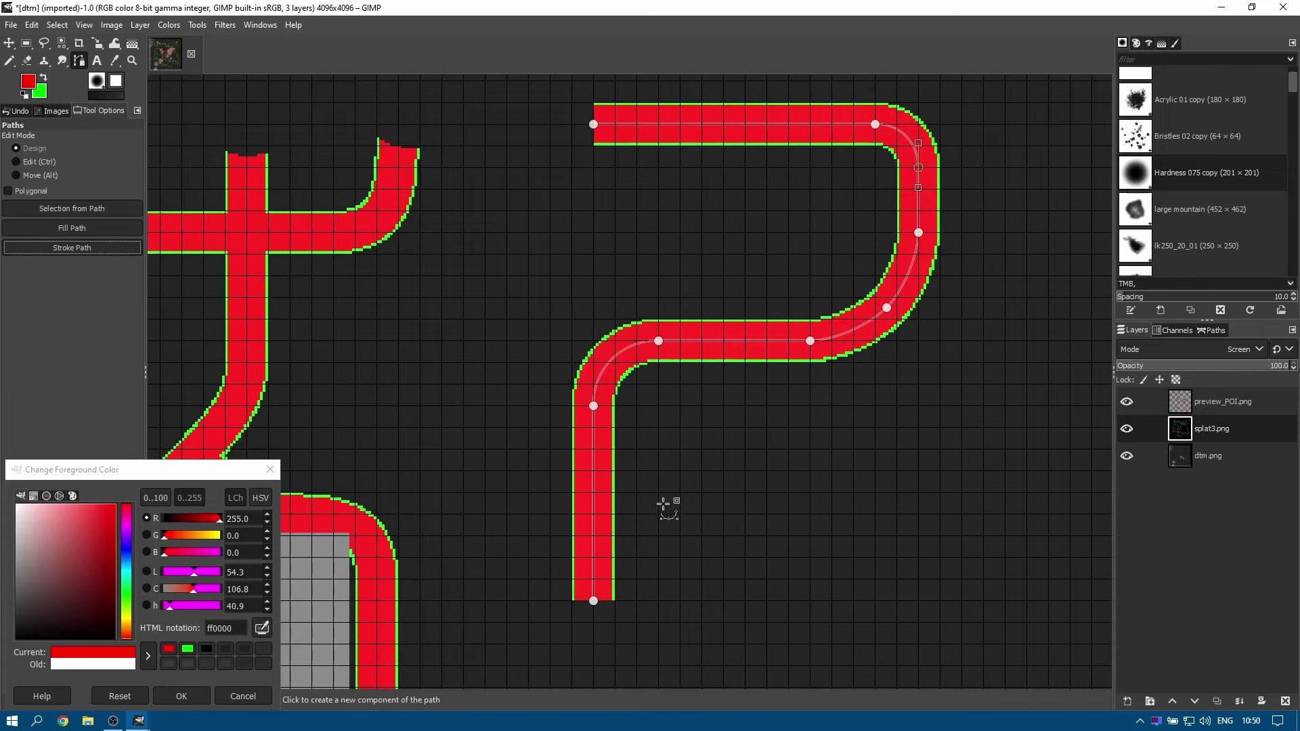
In polygonal design mode, extend the path from its upper open end with a straight horizontal segment towards the broken red roads.
scroll(721, 449, "down", 2)
left_click_drag(802, 459, 592, 337)
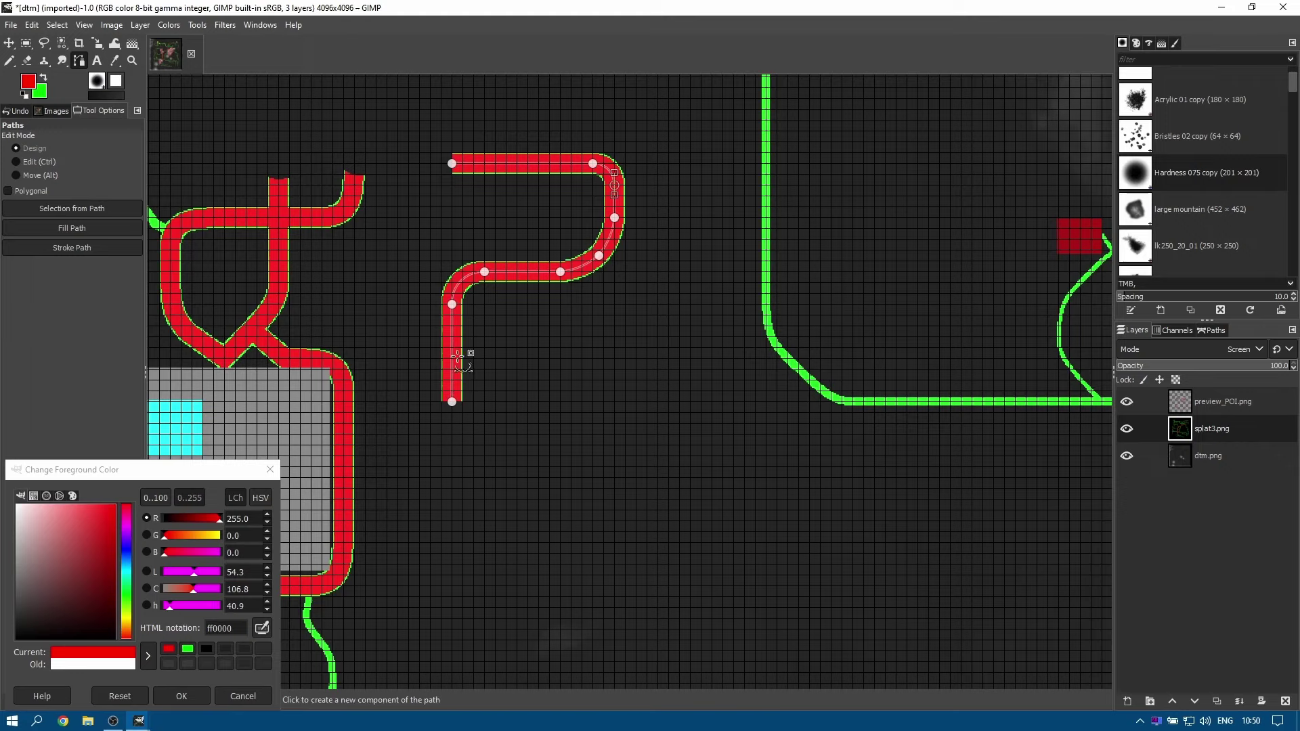
scroll(409, 311, "up", 3)
scroll(409, 311, "left", 3)
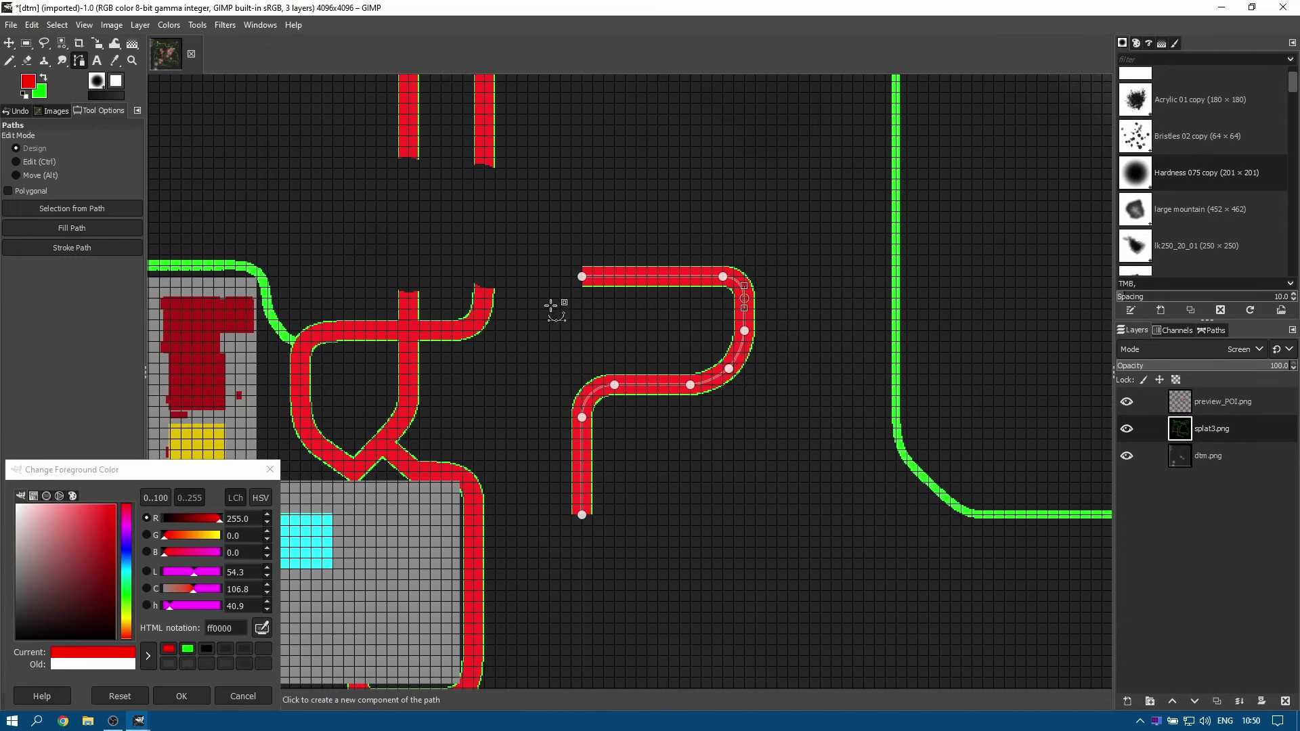
left_click(582, 277)
scroll(511, 244, "down", 1)
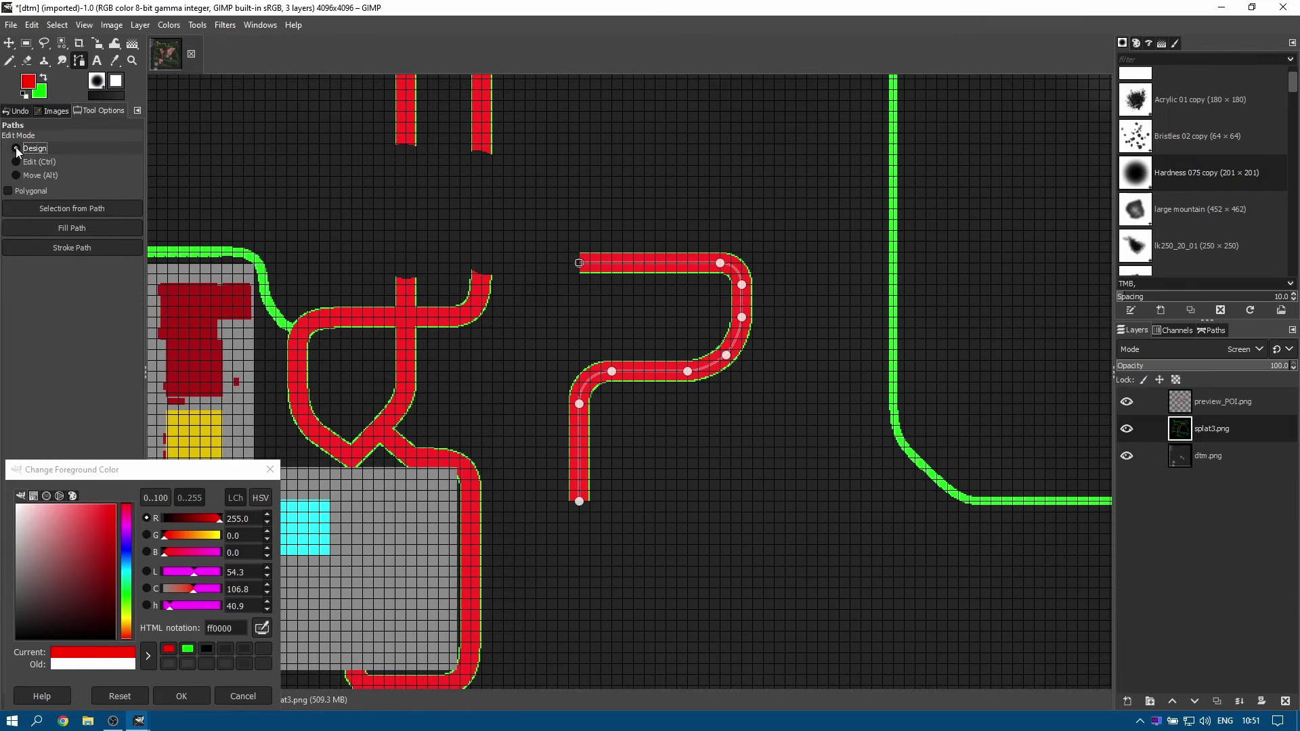
left_click(8, 192)
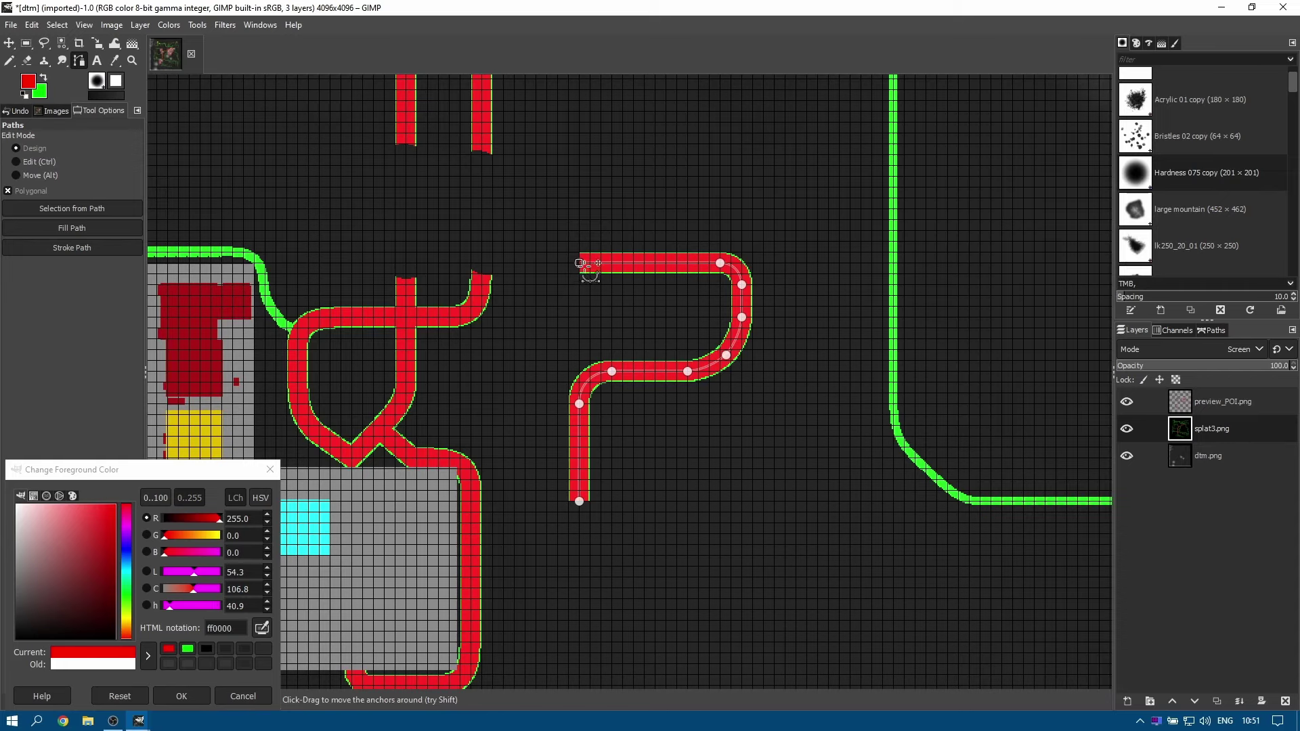
left_click(722, 264)
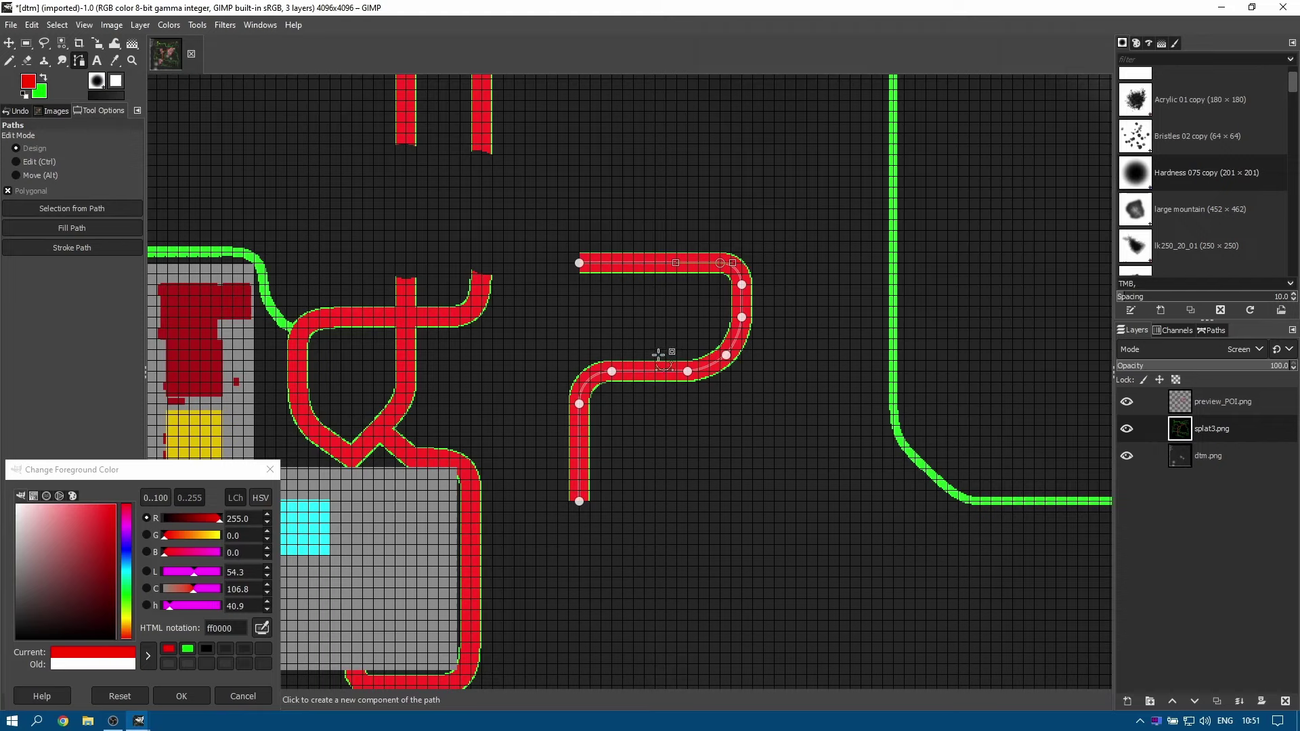
left_click(580, 263)
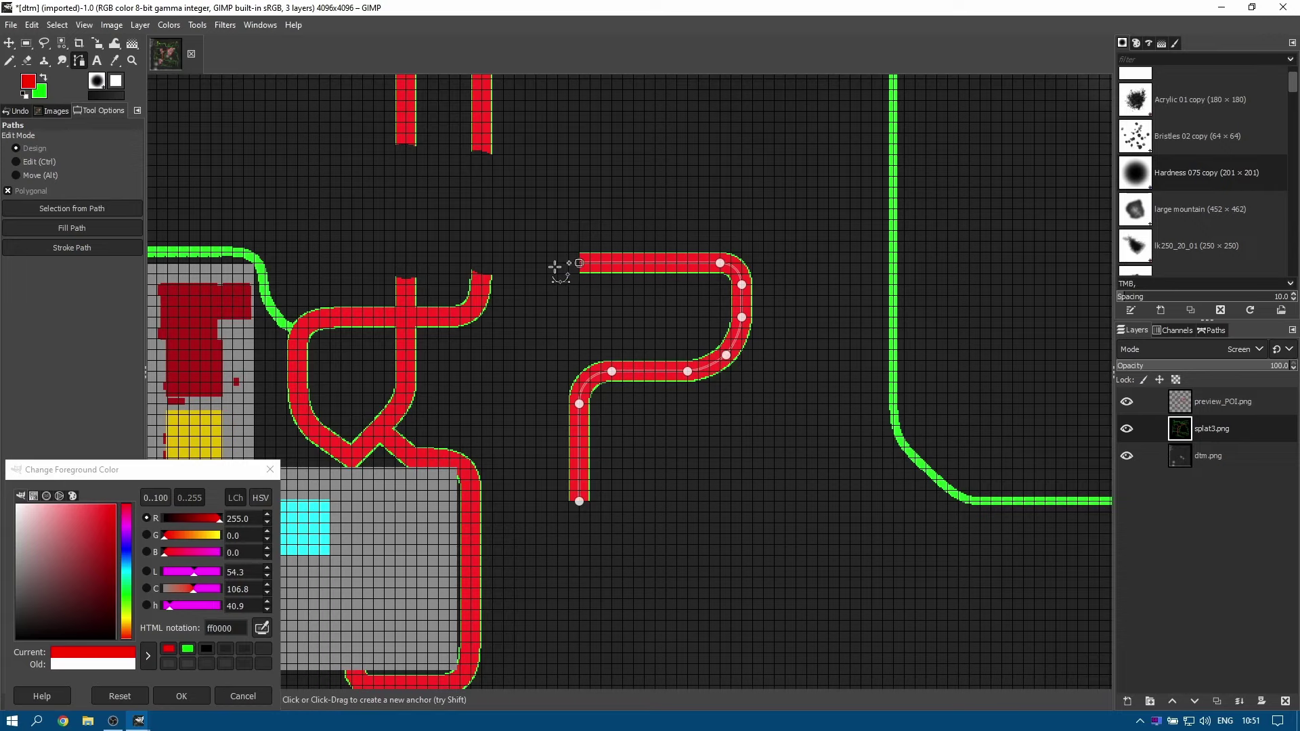
scroll(537, 266, "up", 2)
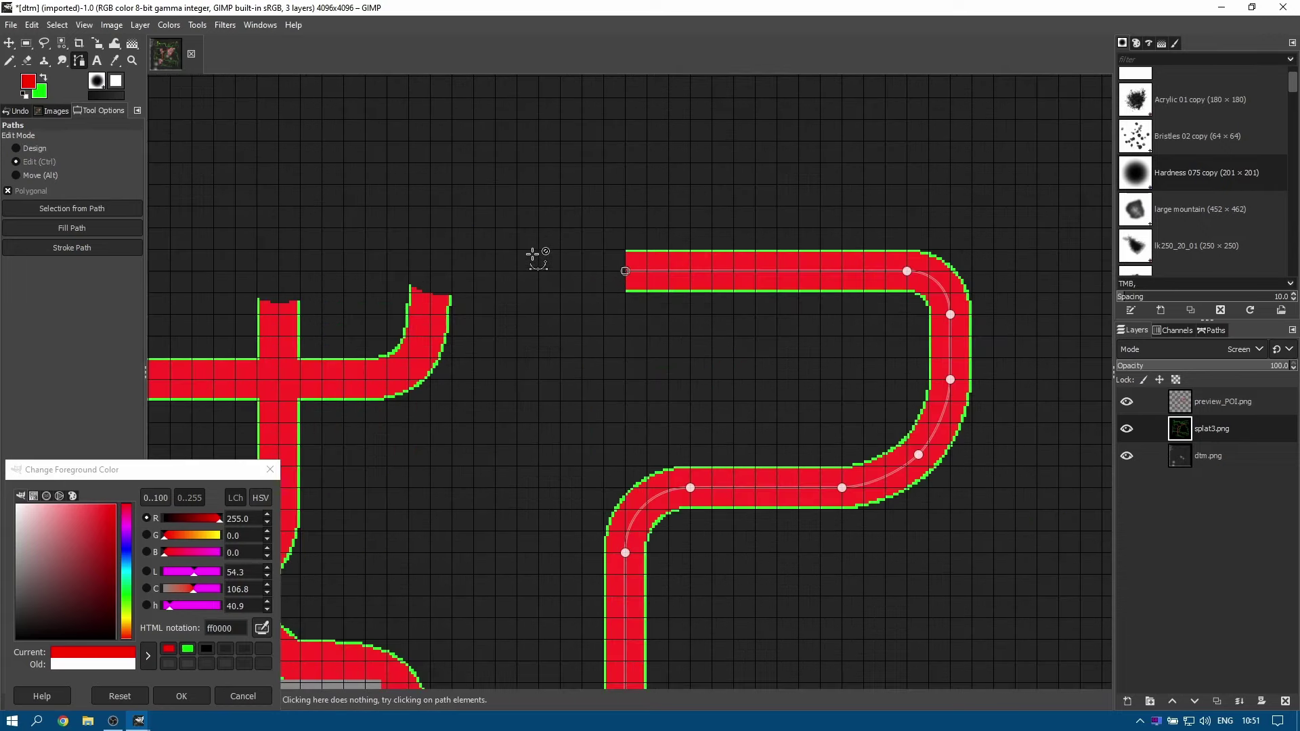
left_click_drag(537, 267, 663, 458)
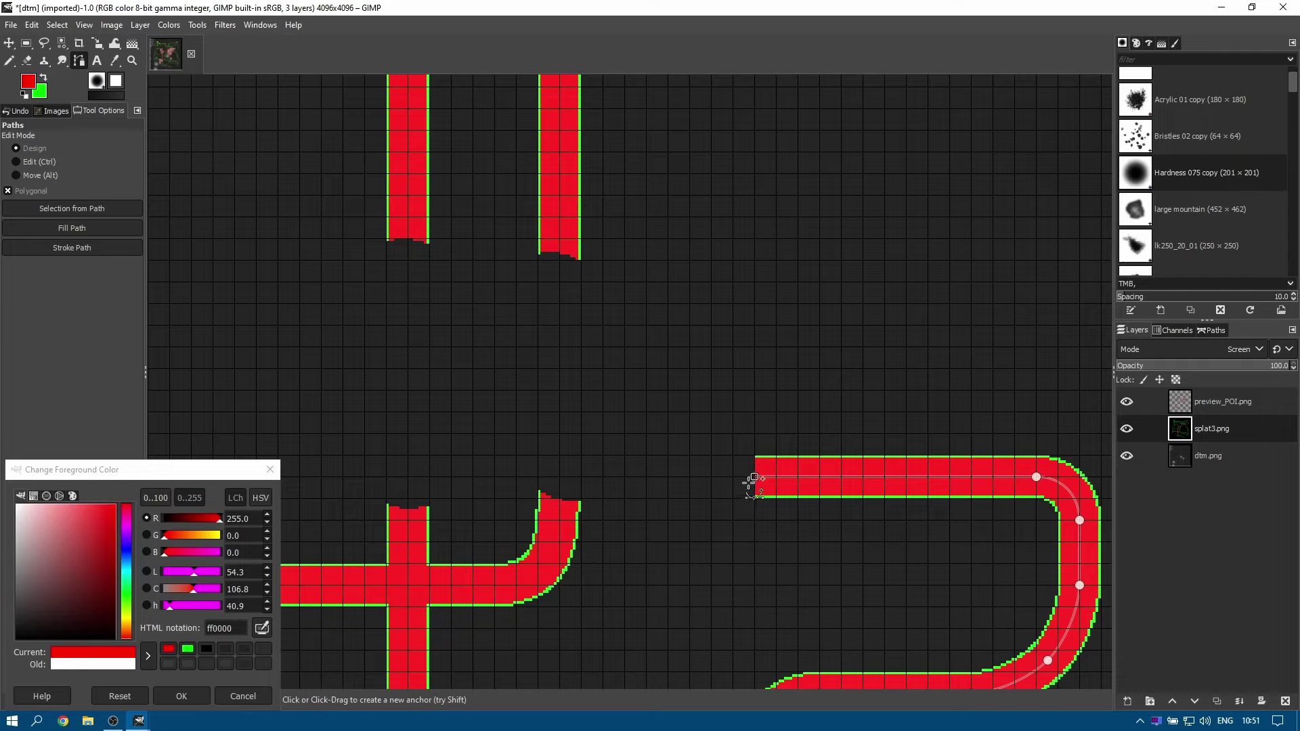
left_click(667, 477)
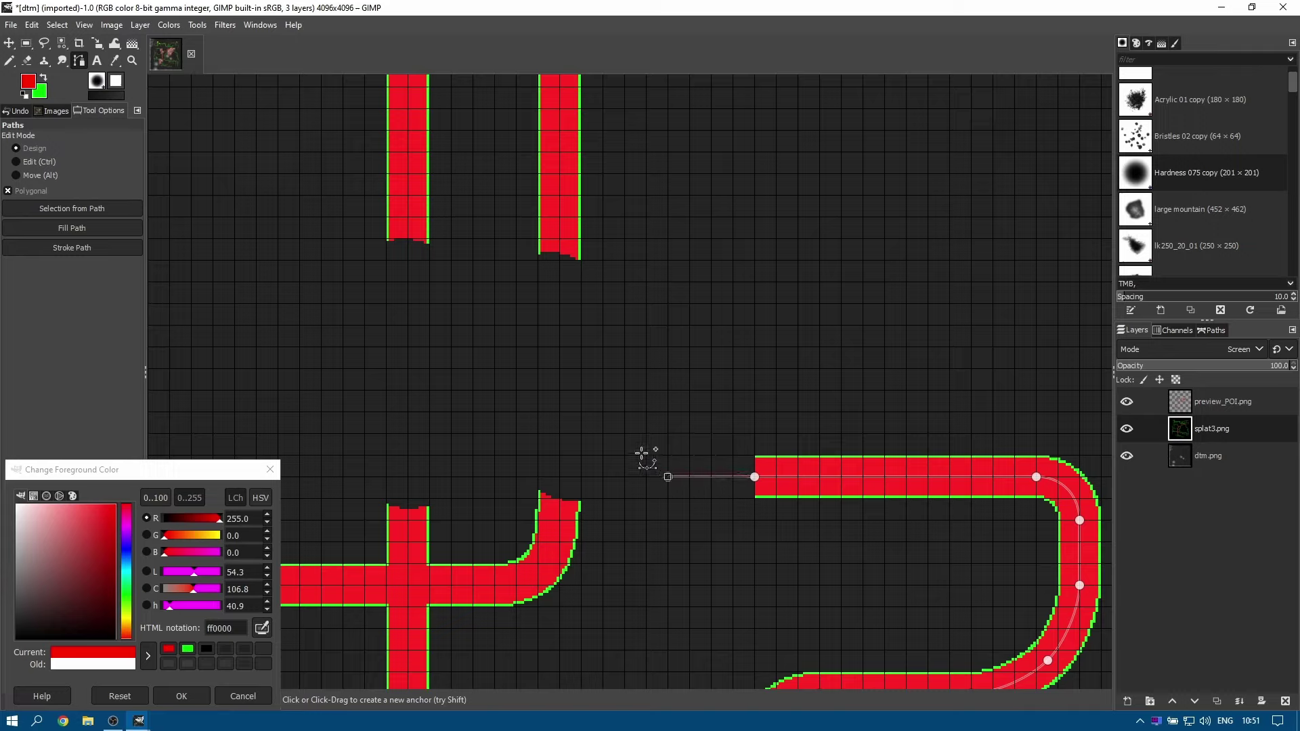
Extend the path diagonally and straight up into the broken red road's upper stub, then bend the diagonal segment into a rounded corner.
left_click(561, 371)
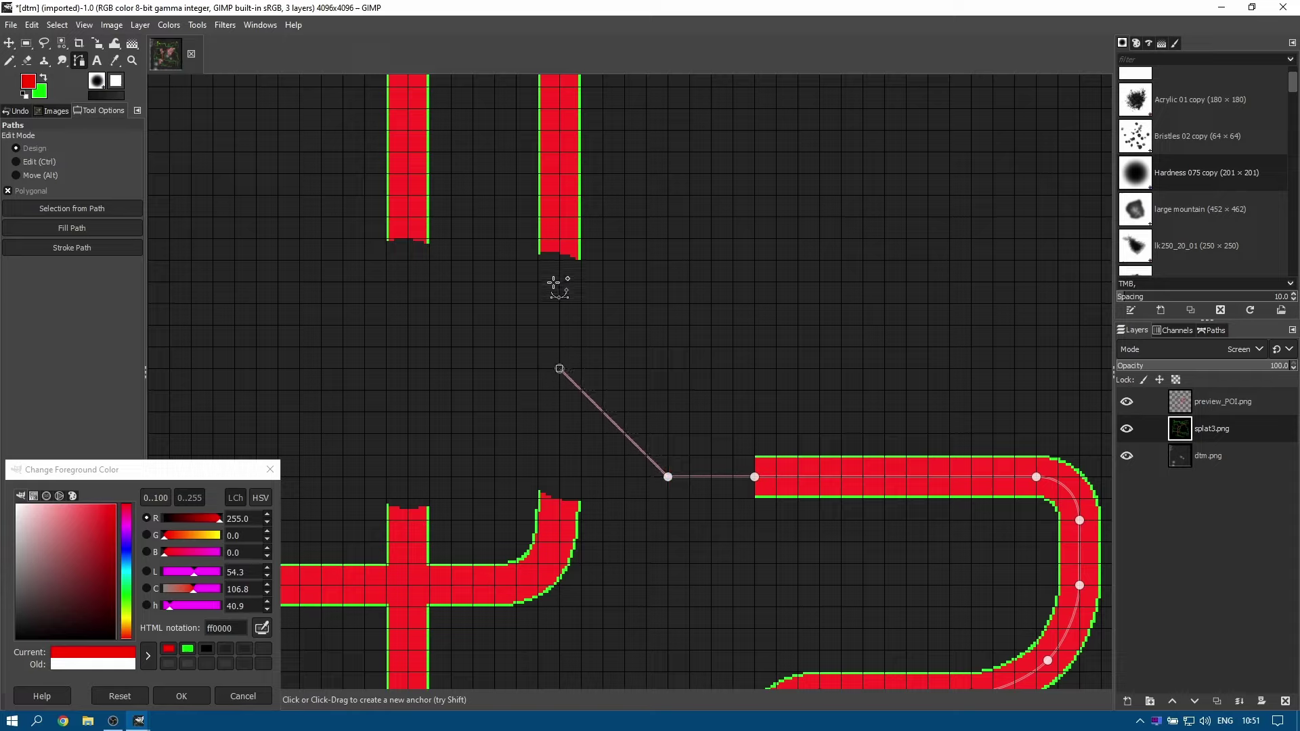
left_click(560, 239)
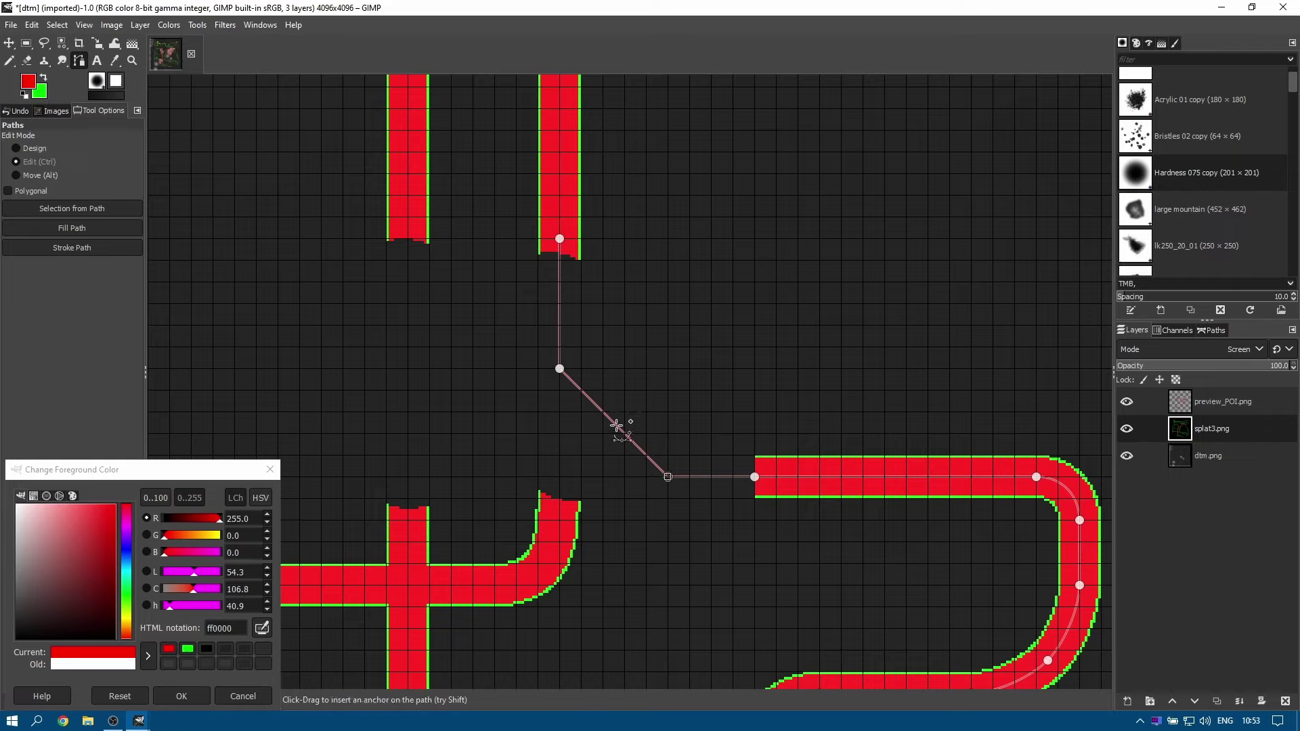
left_click_drag(616, 424, 582, 454)
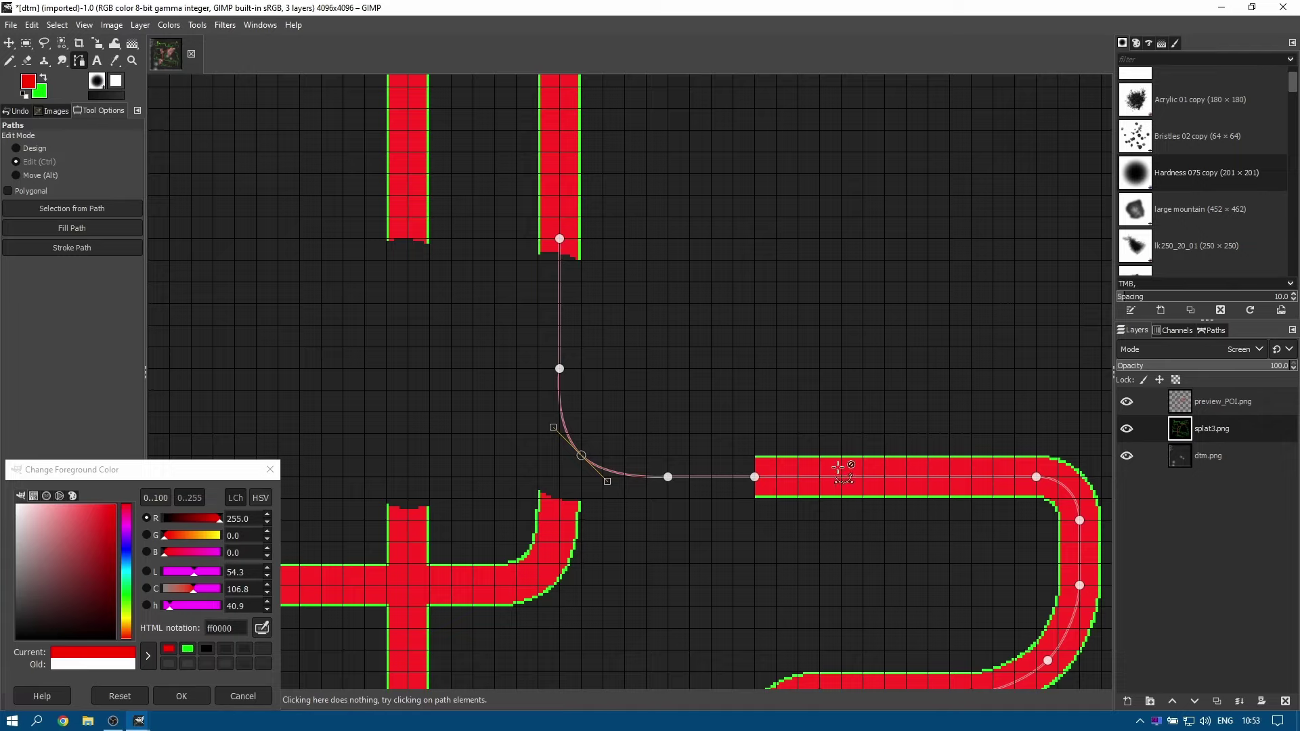
Stroke the extended path with a solid green line 16 px wide, without antialiasing.
left_click(45, 79)
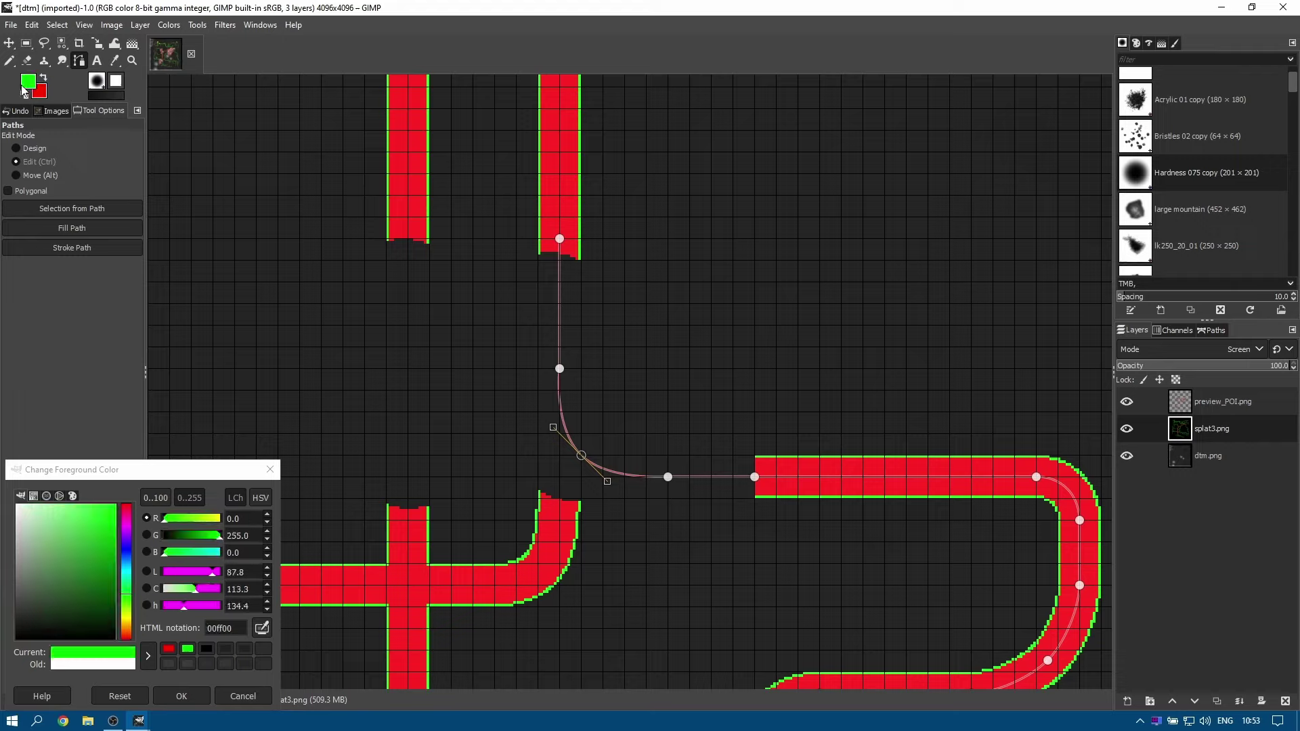
left_click(83, 248)
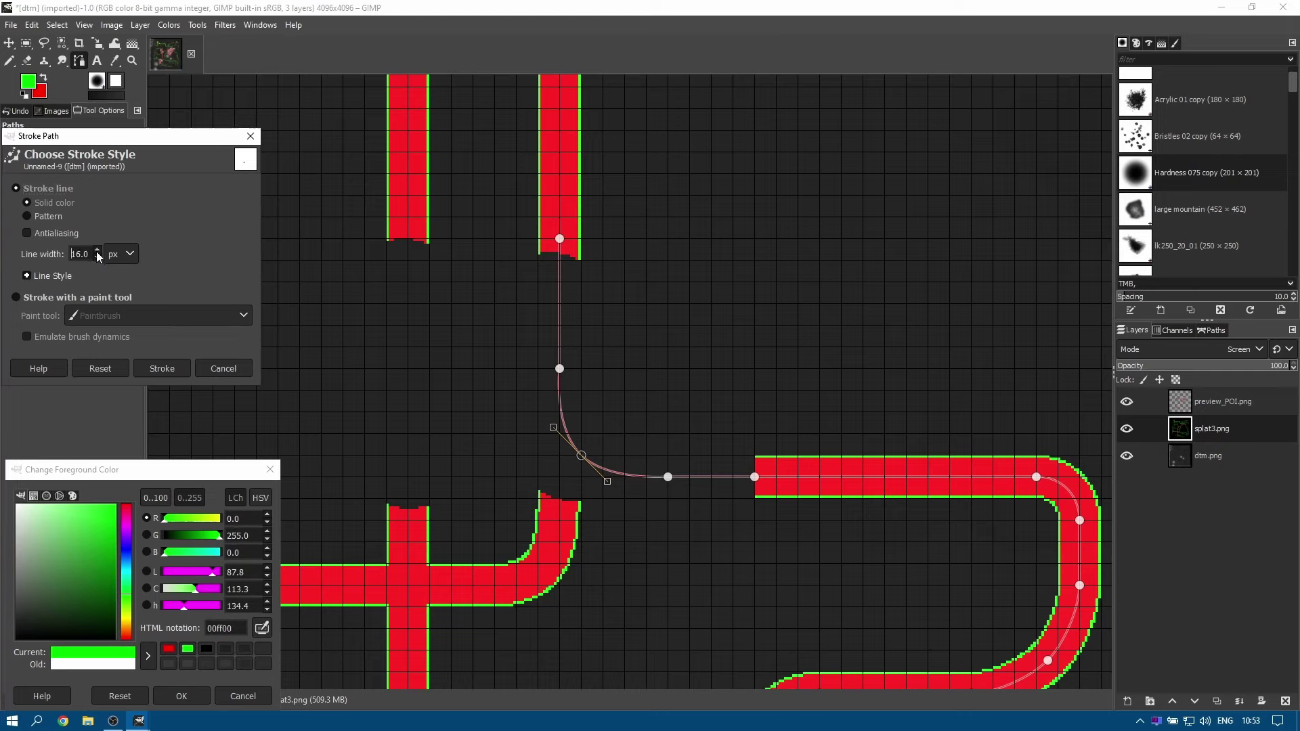
left_click(162, 370)
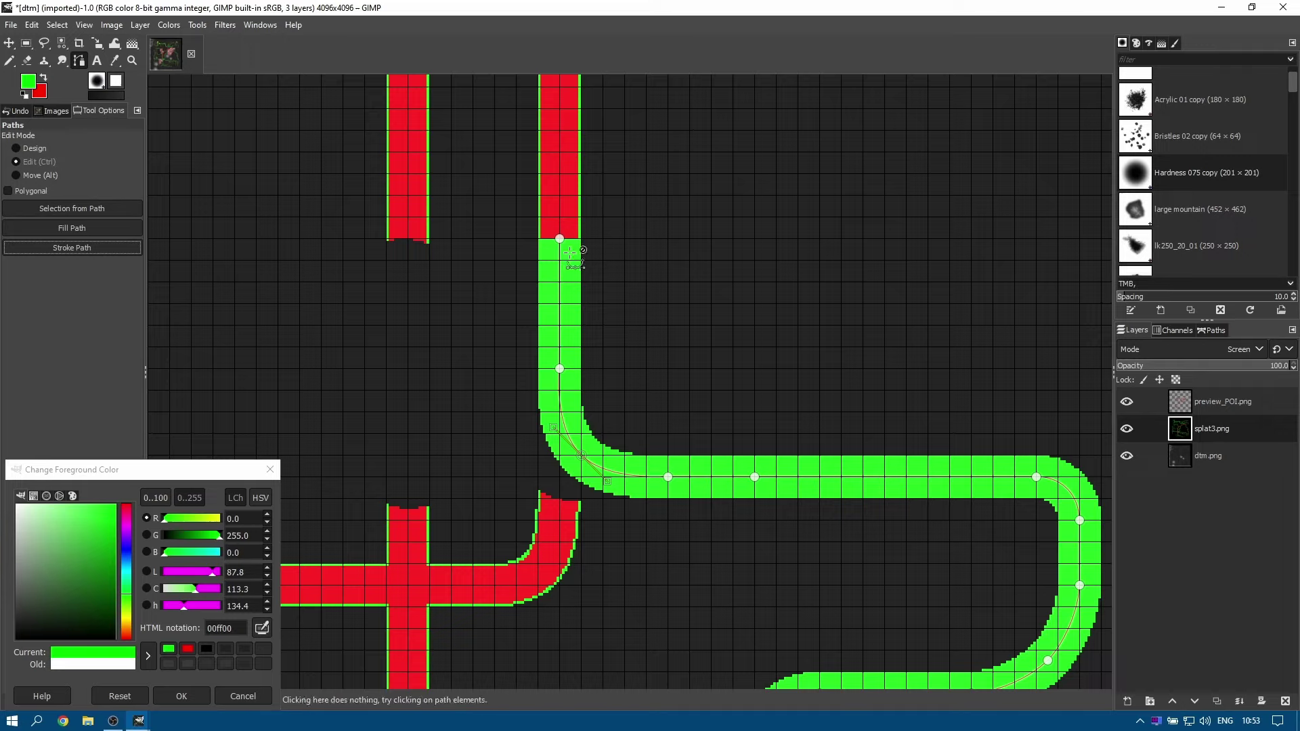
Stroke the extended path again in pure red, ff0000, with a solid line 14 px wide, without antialiasing.
left_click(45, 80)
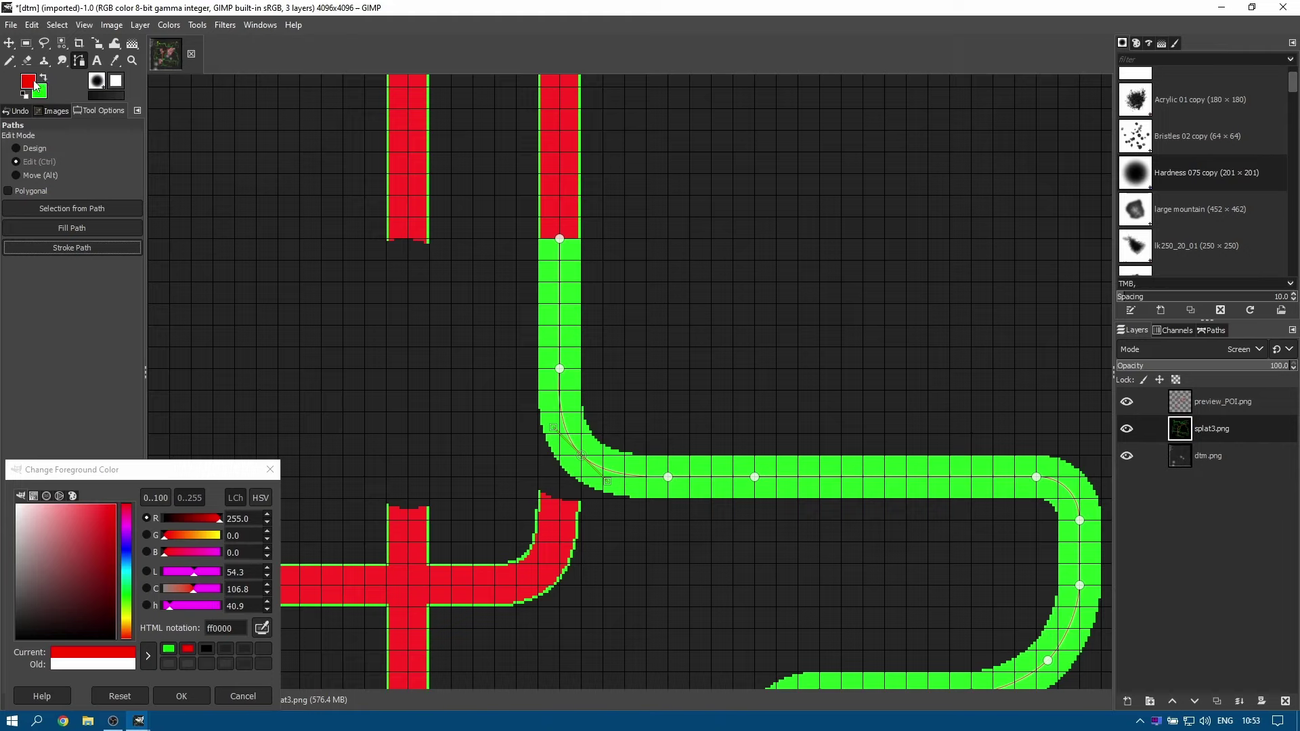
left_click(81, 248)
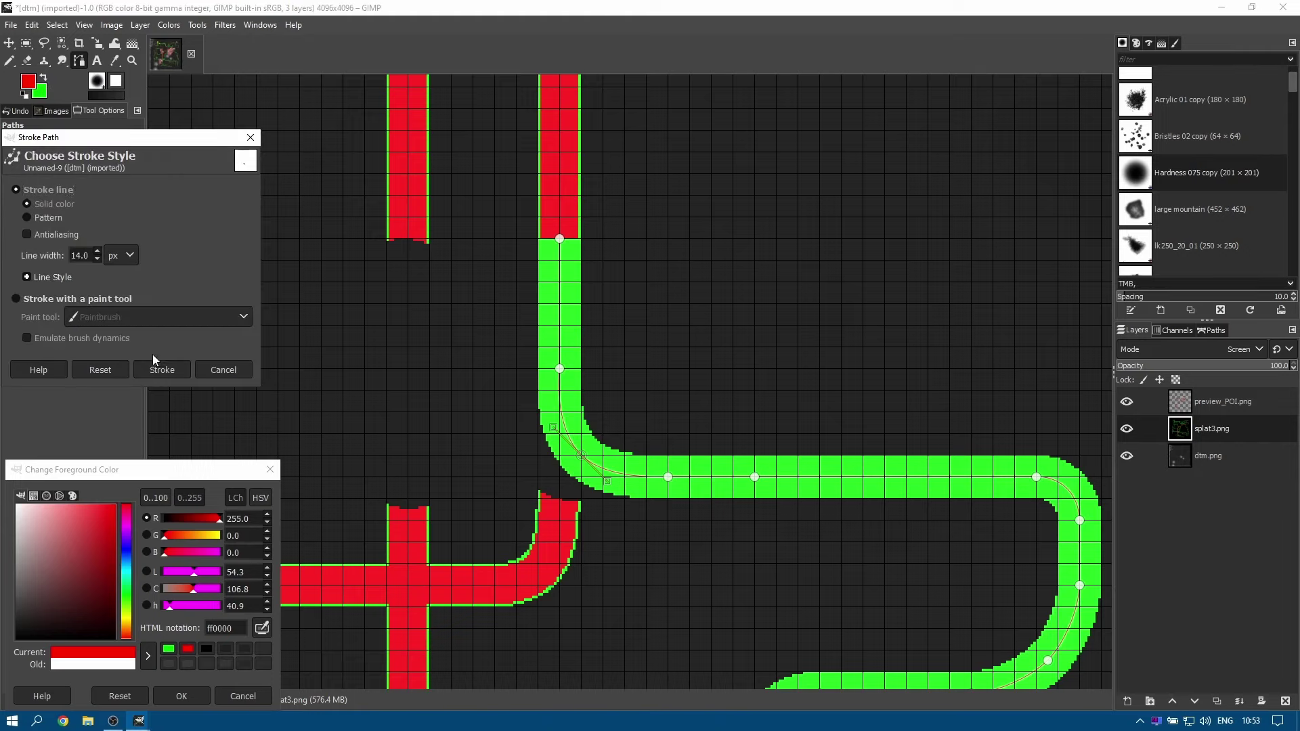
left_click(162, 370)
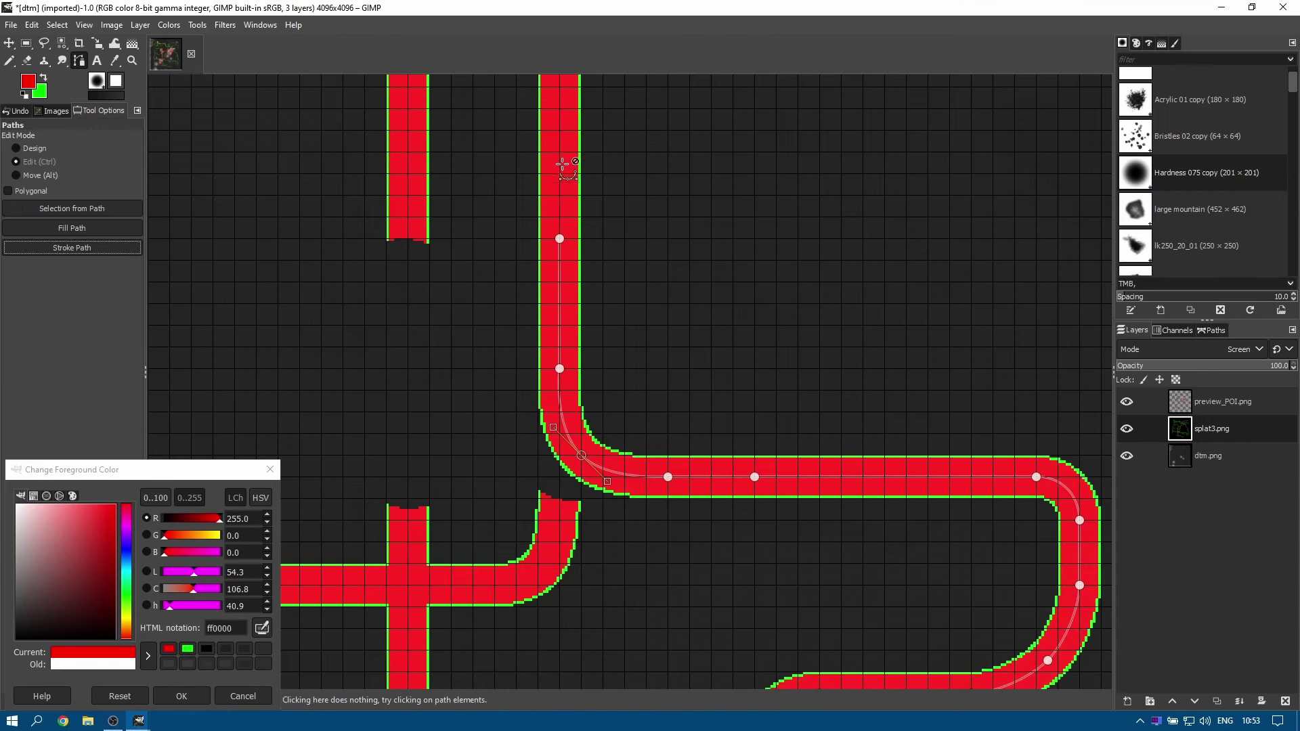
scroll(833, 481, "down", 2)
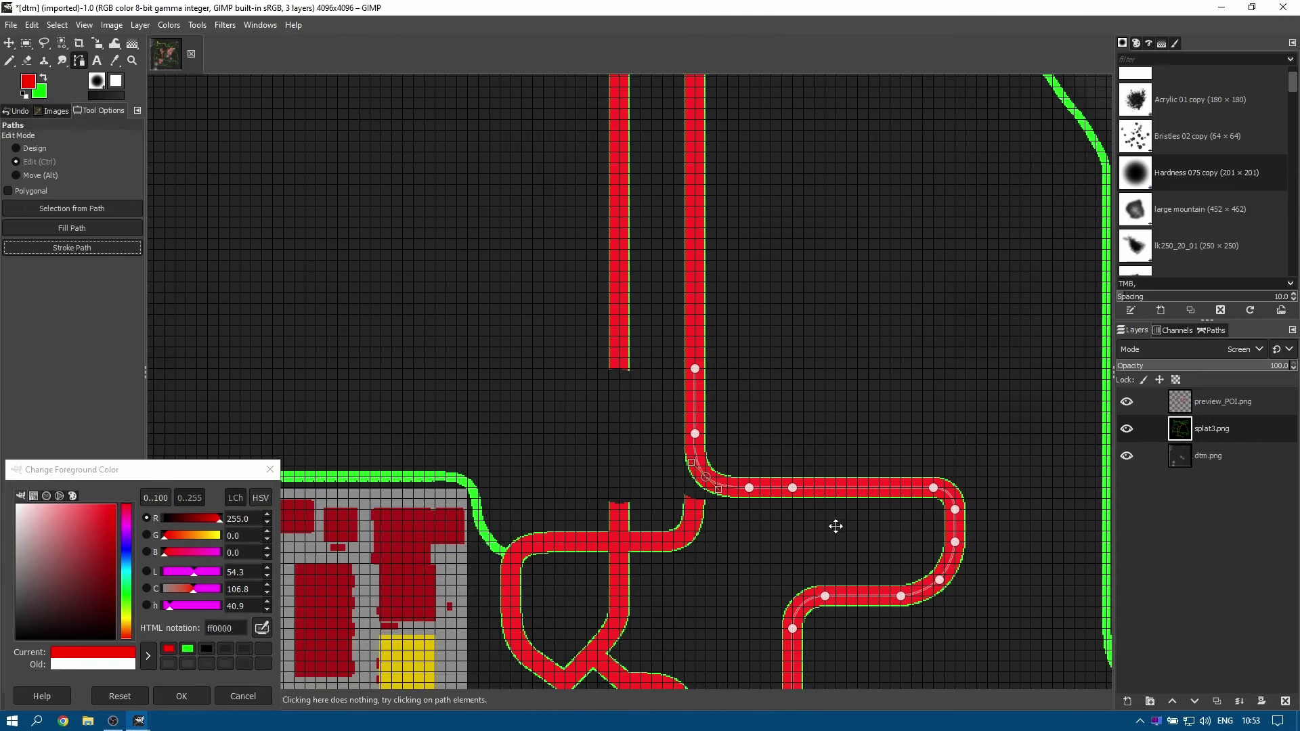
left_click_drag(836, 523, 713, 347)
scroll(641, 466, "up", 3)
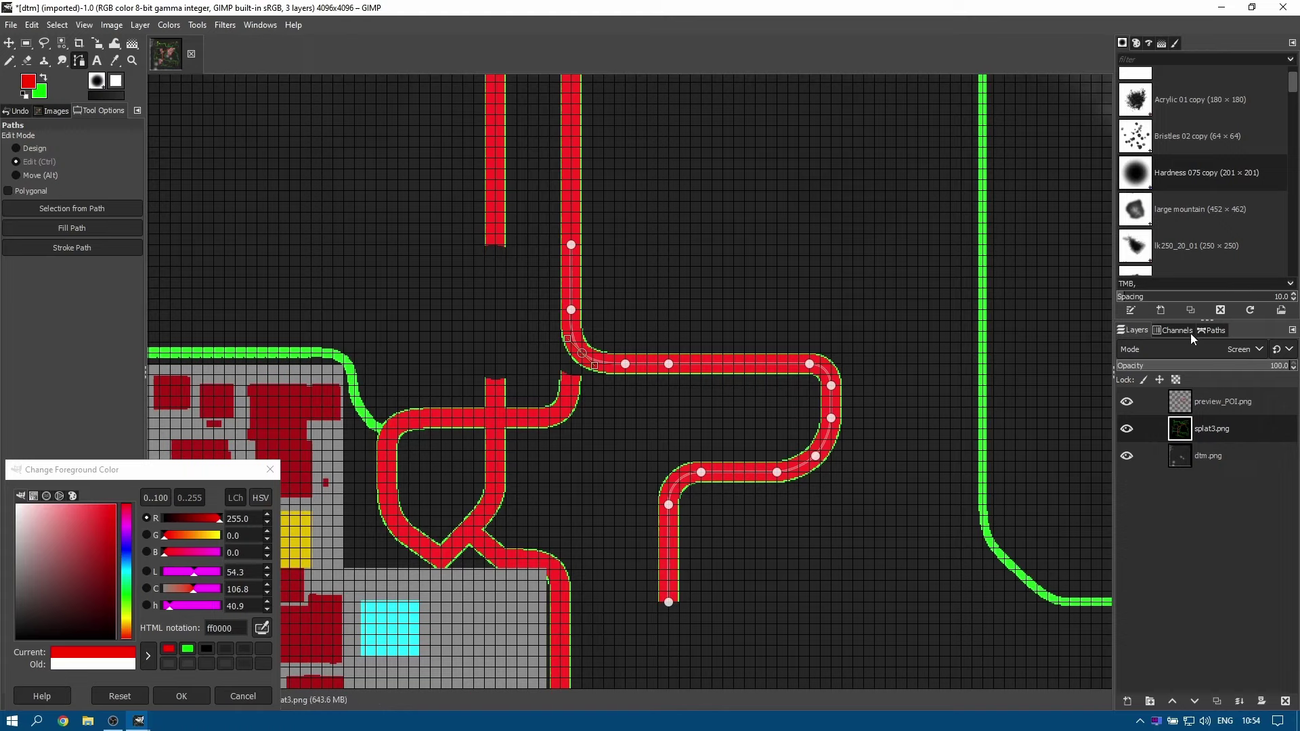
left_click(1212, 331)
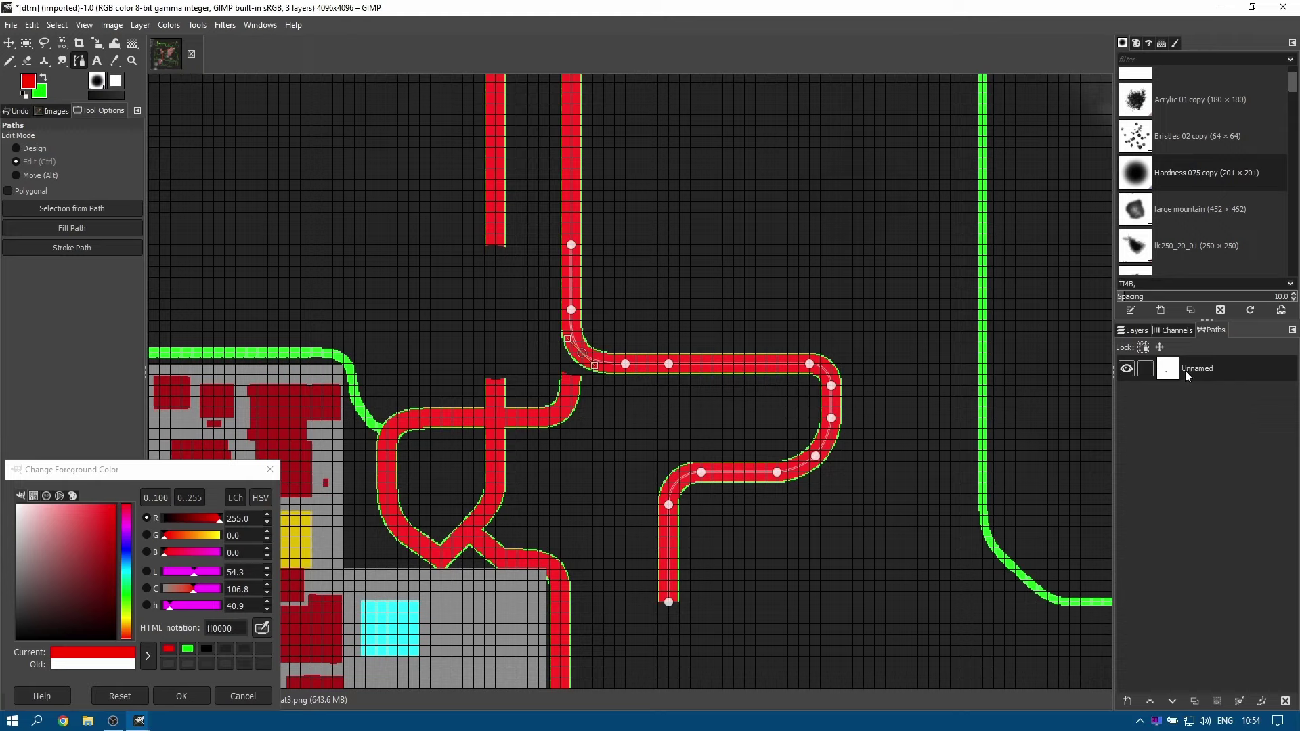
left_click(1136, 330)
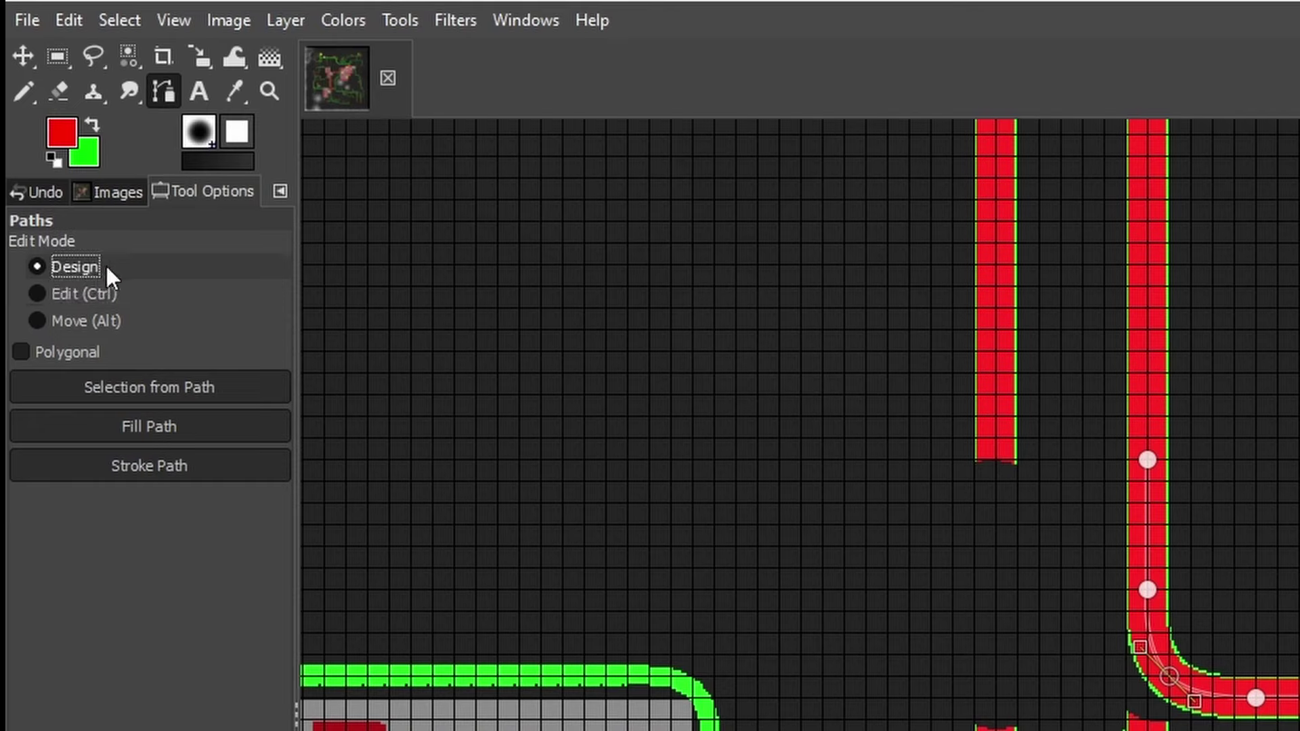
left_click(18, 351)
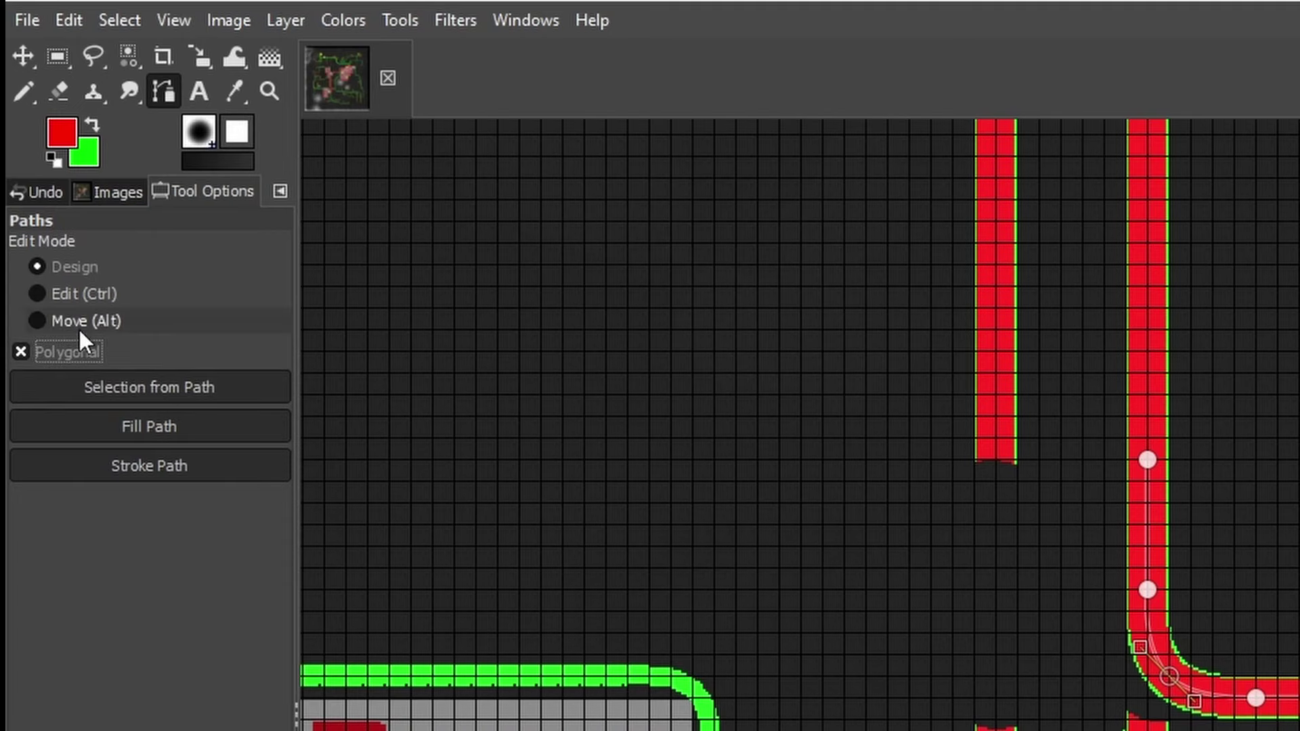
left_click(43, 292)
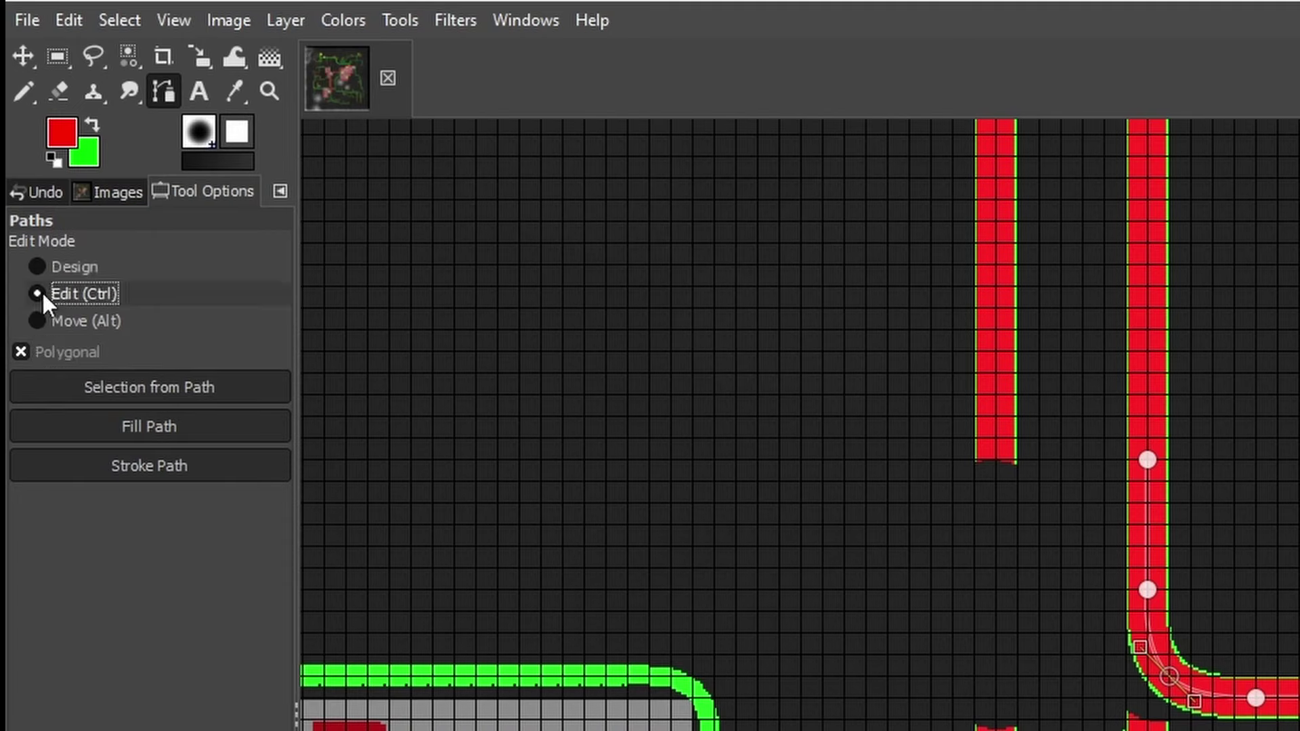
left_click(21, 351)
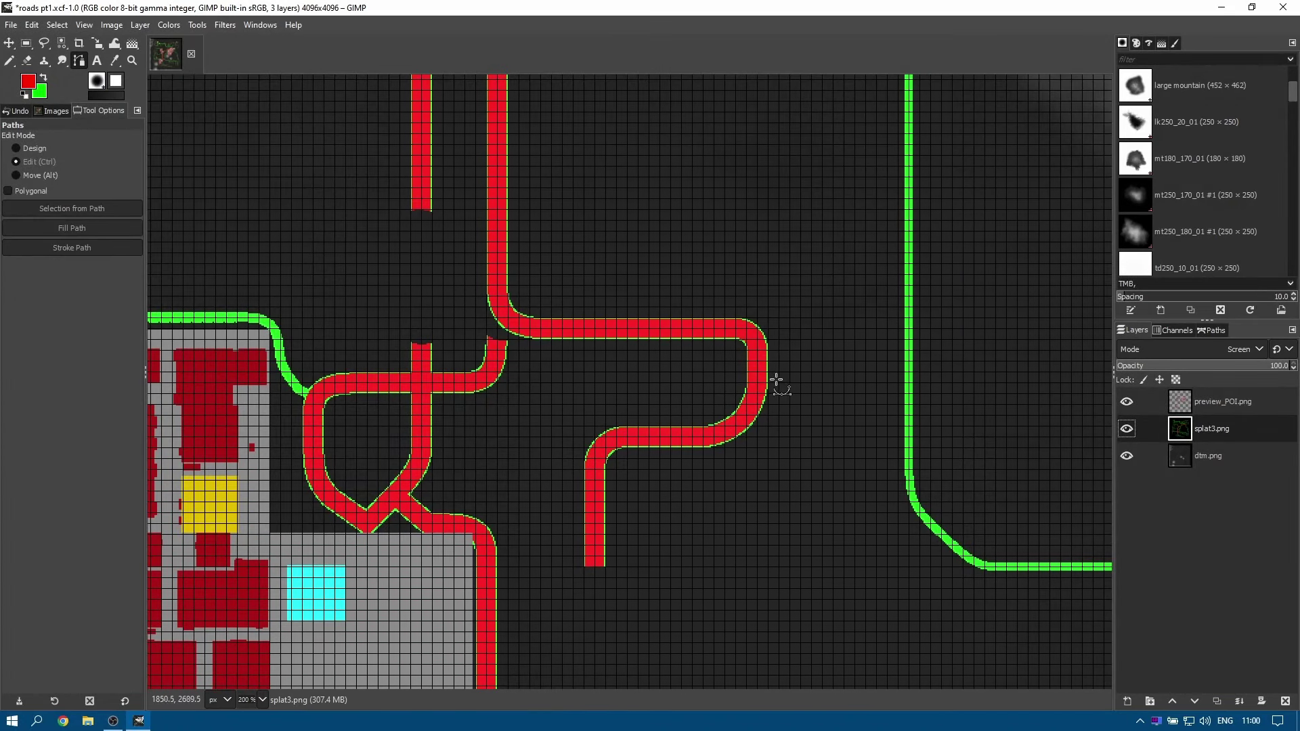
left_click(1213, 330)
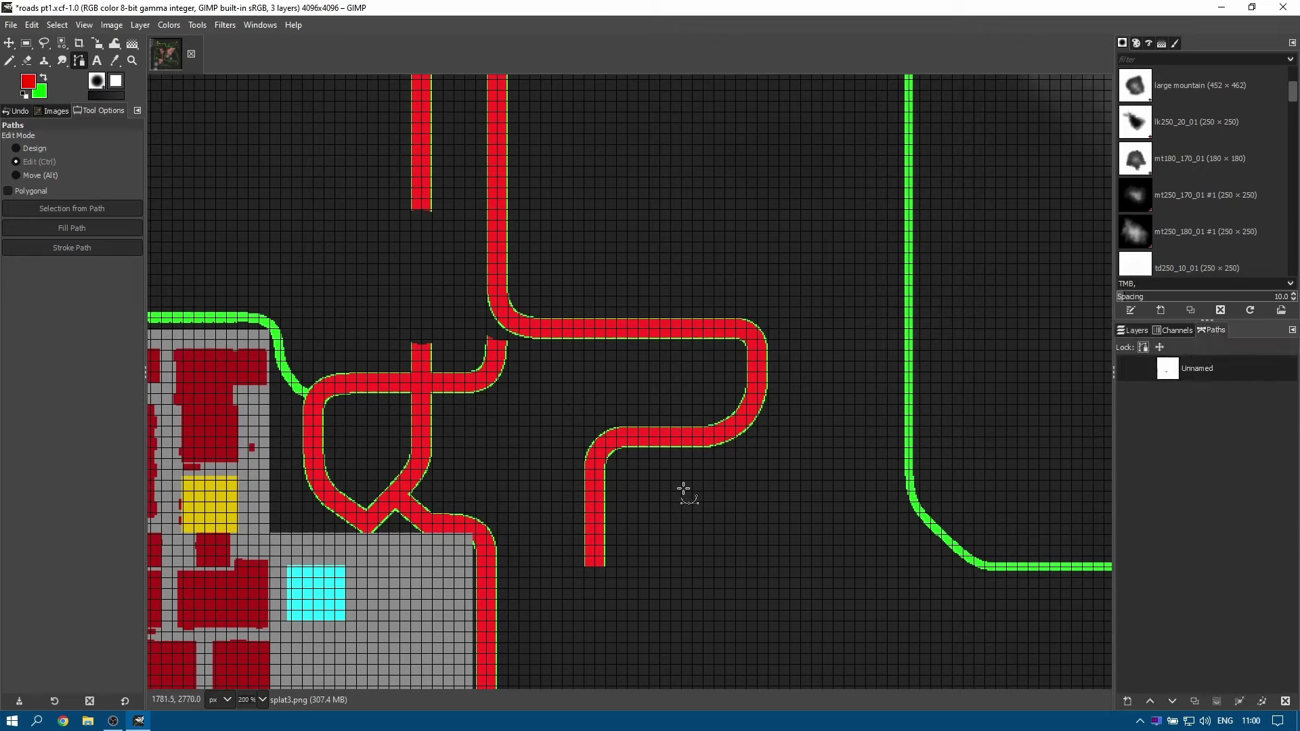
left_click(1138, 331)
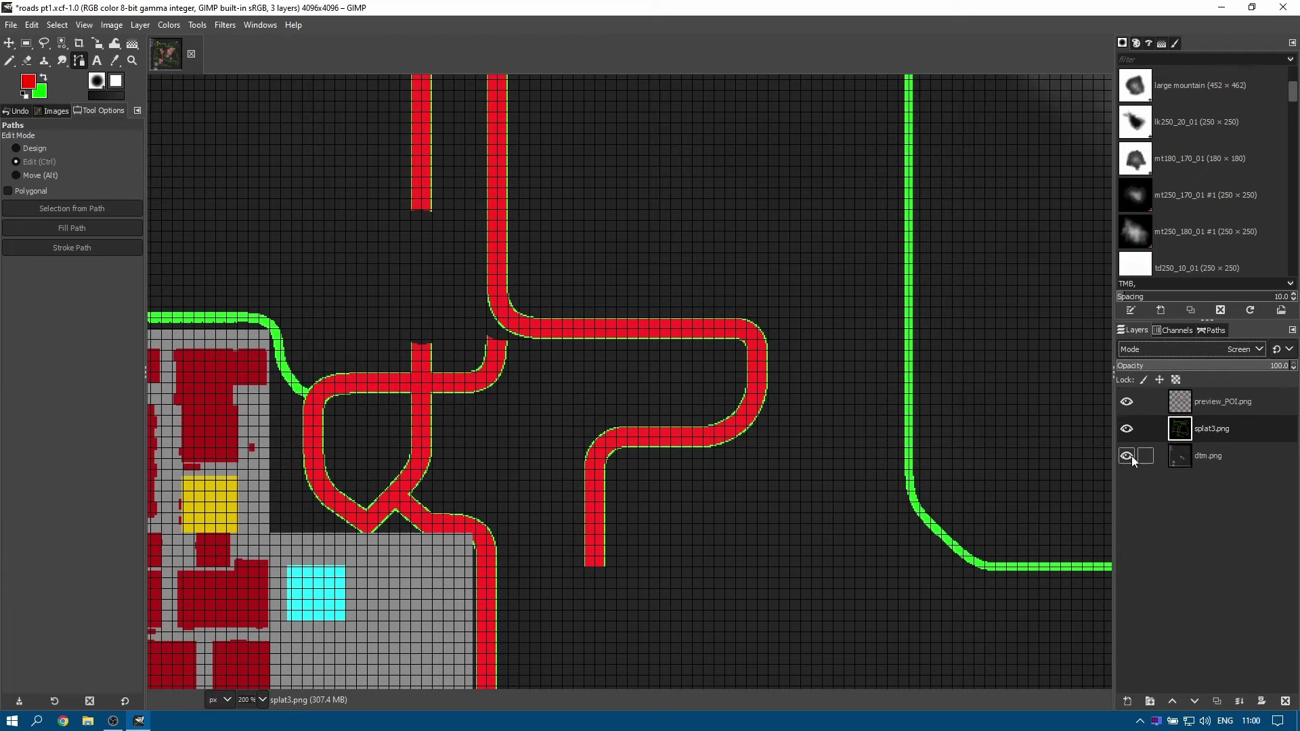
Hide the preview_POI.png layer and the grid, and set the splat3.png layer's blend mode to Normal.
left_click(1128, 401)
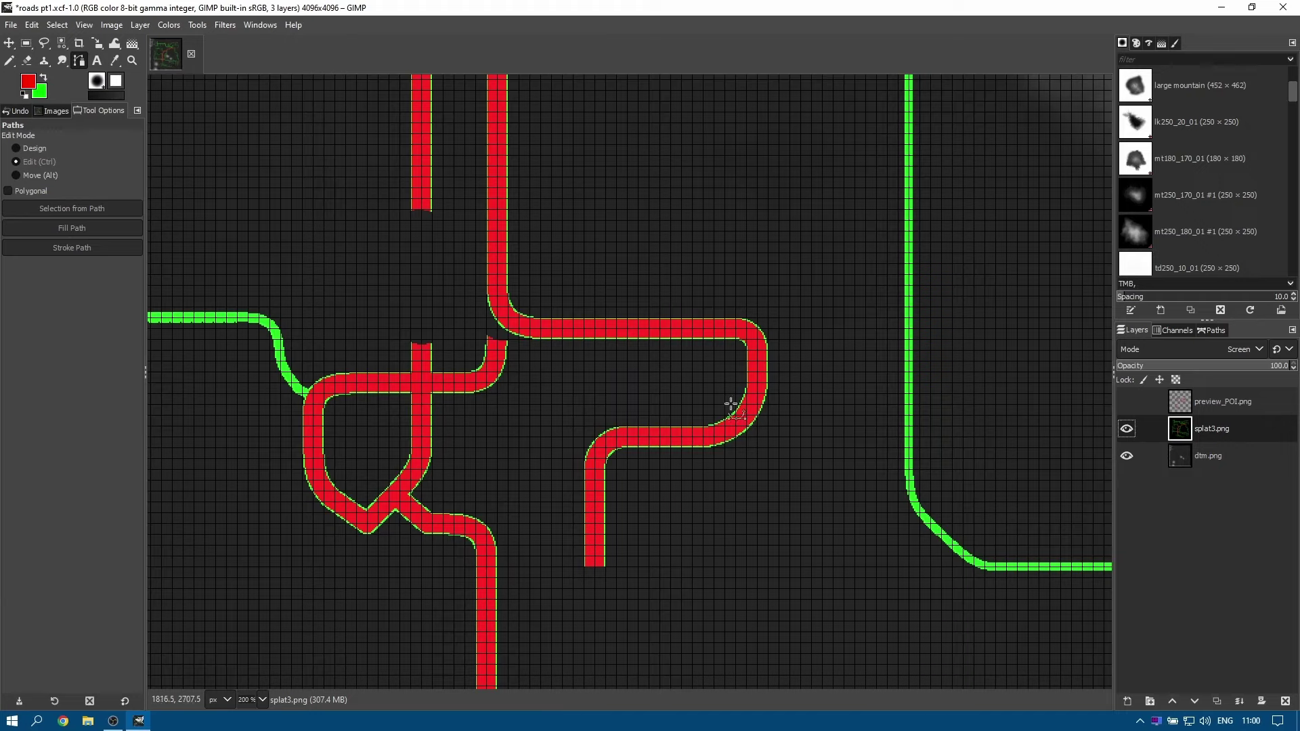
left_click(85, 25)
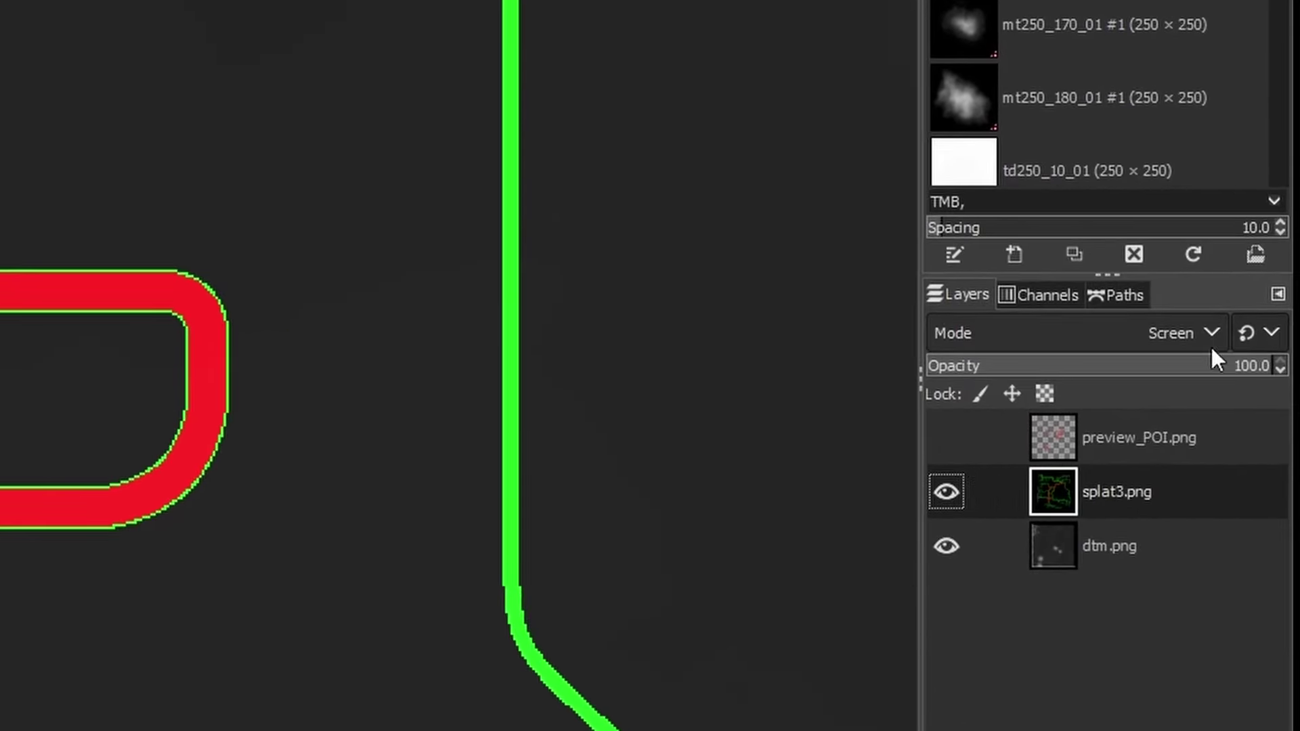
left_click(1211, 333)
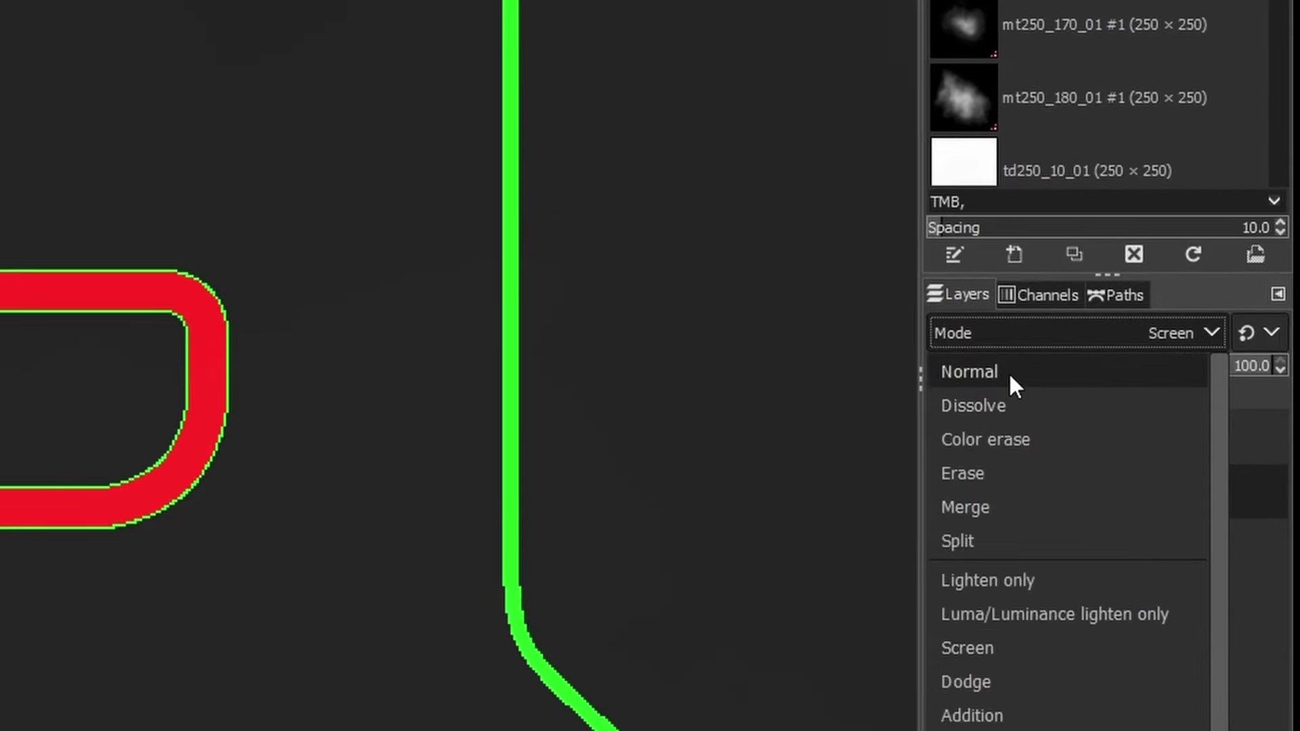
left_click(1009, 372)
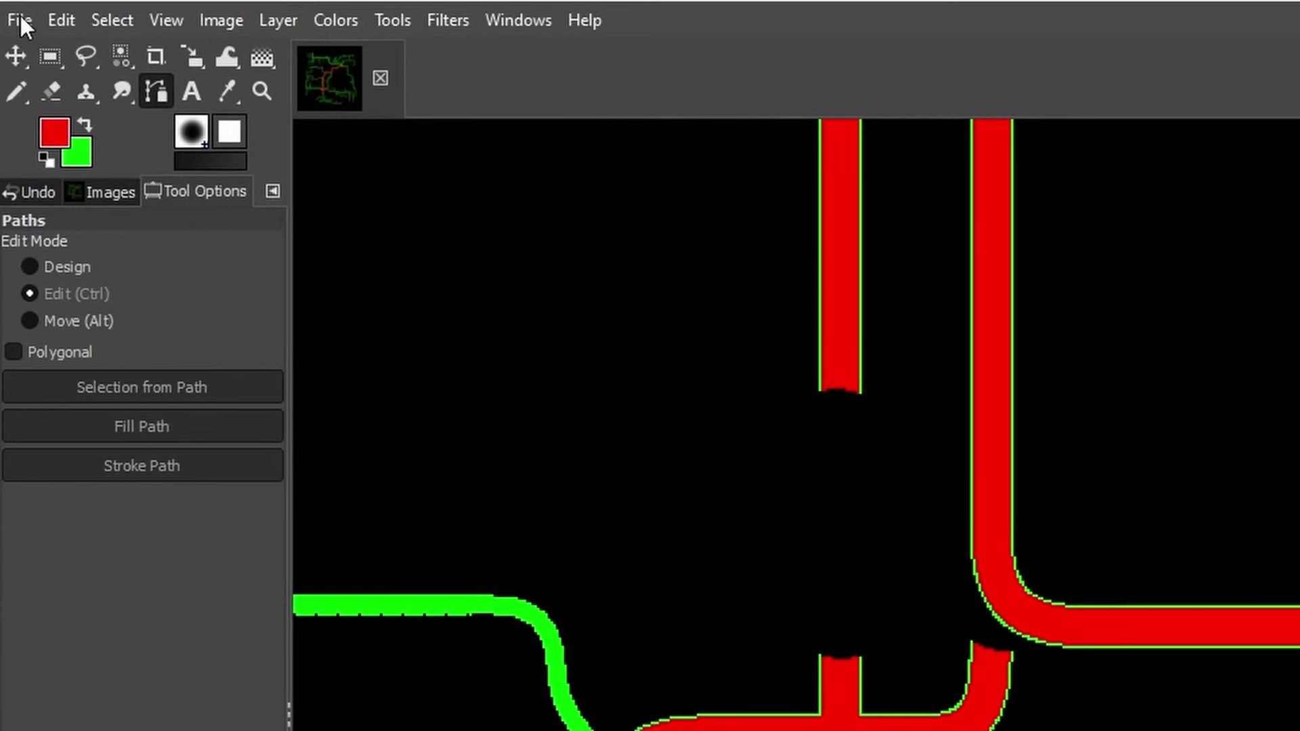
Start exporting the image and choose the workspace folder of West Rebomume Valley under GeneratedWorlds as the destination.
left_click(20, 15)
left_click(98, 477)
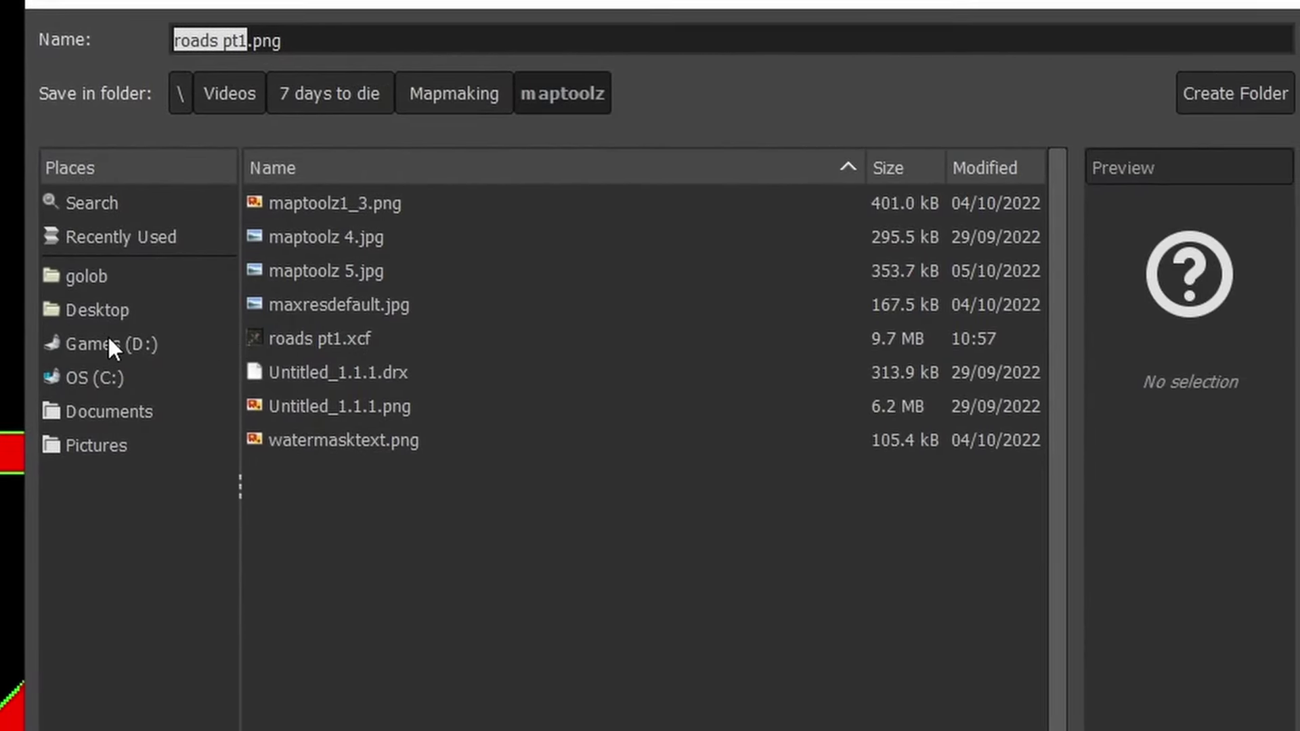
left_click(120, 238)
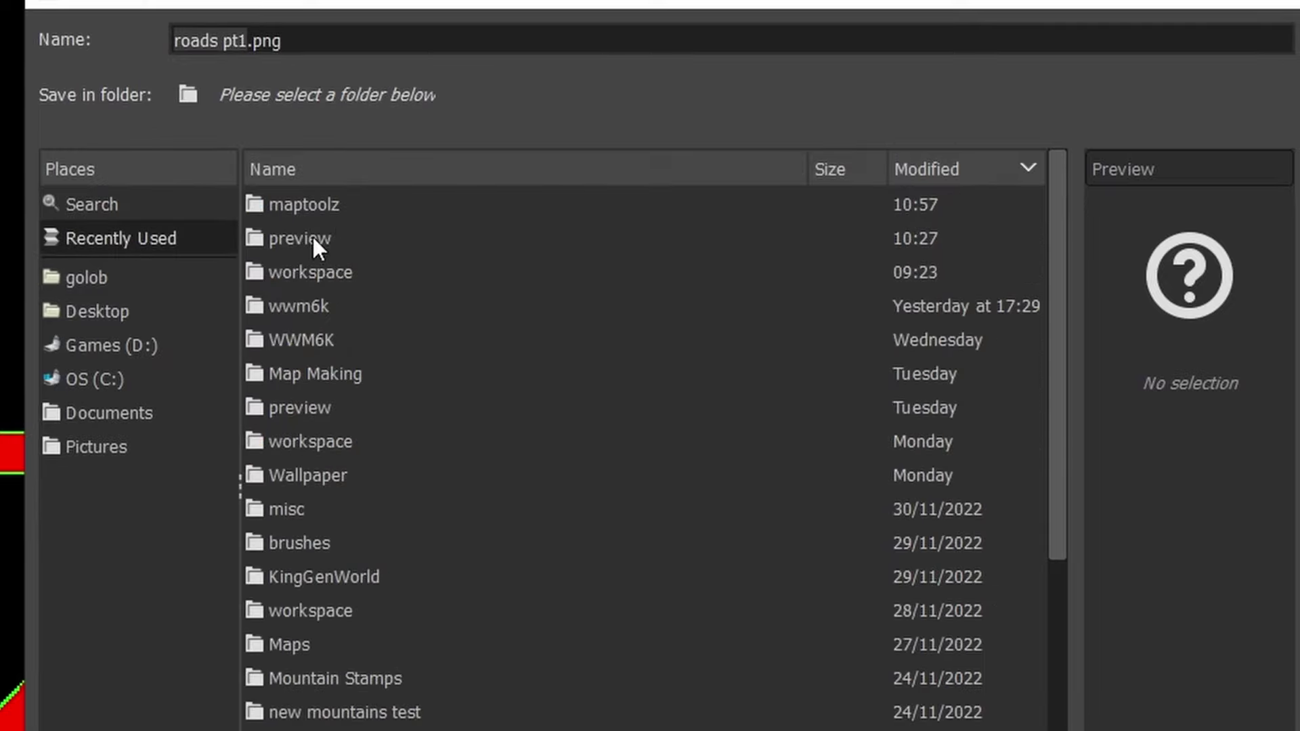
double_click(321, 273)
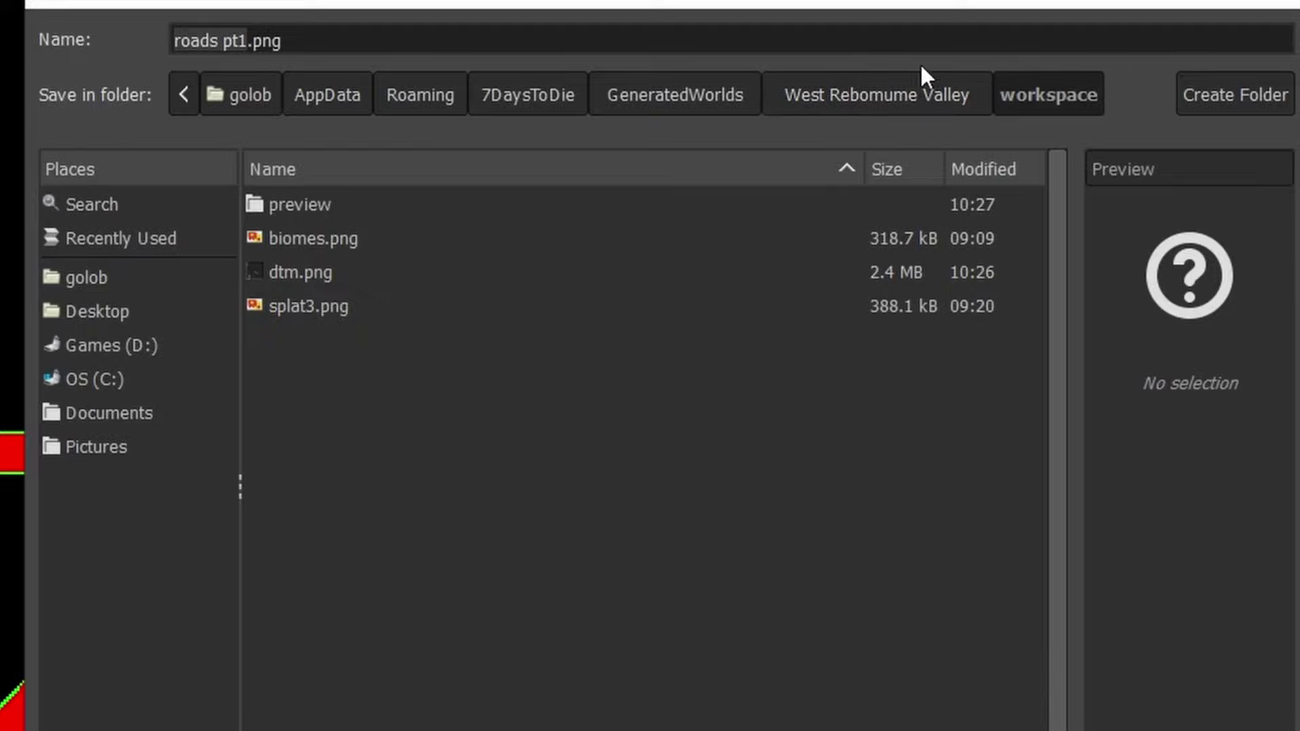
left_click(518, 98)
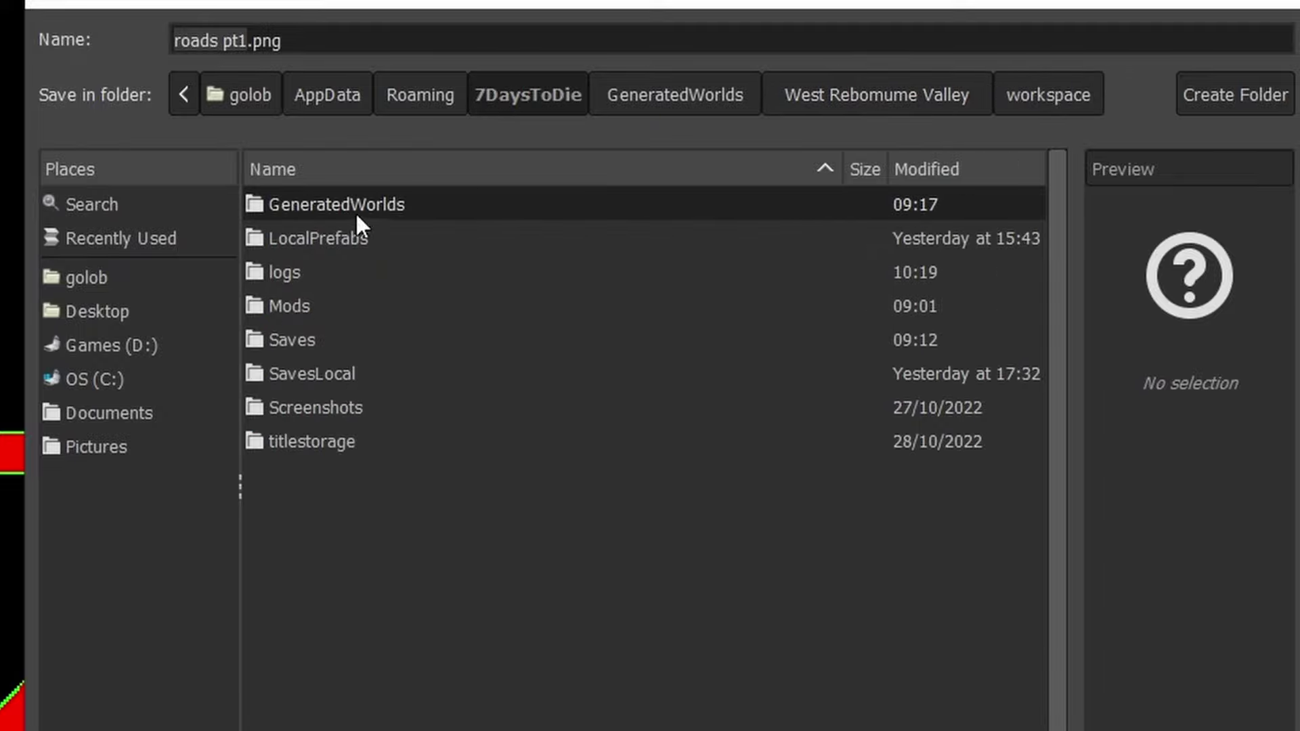
double_click(333, 202)
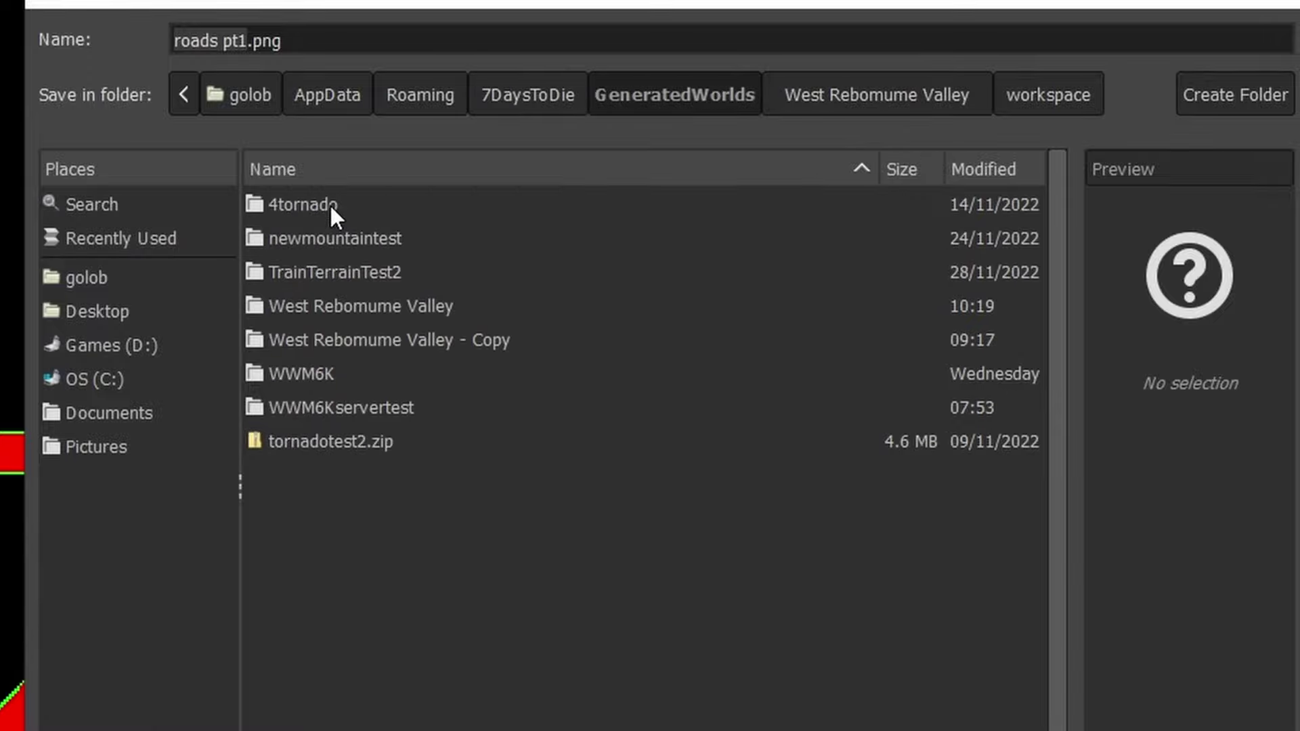
double_click(391, 308)
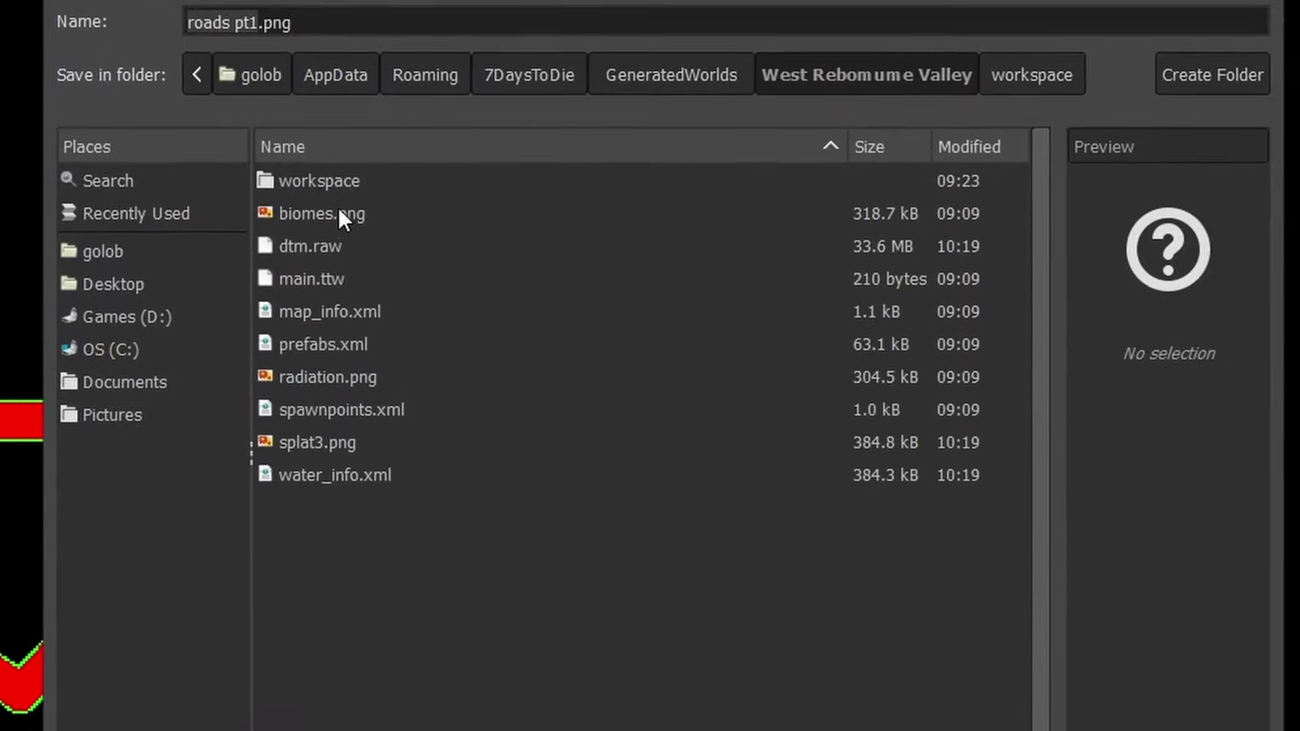
double_click(303, 204)
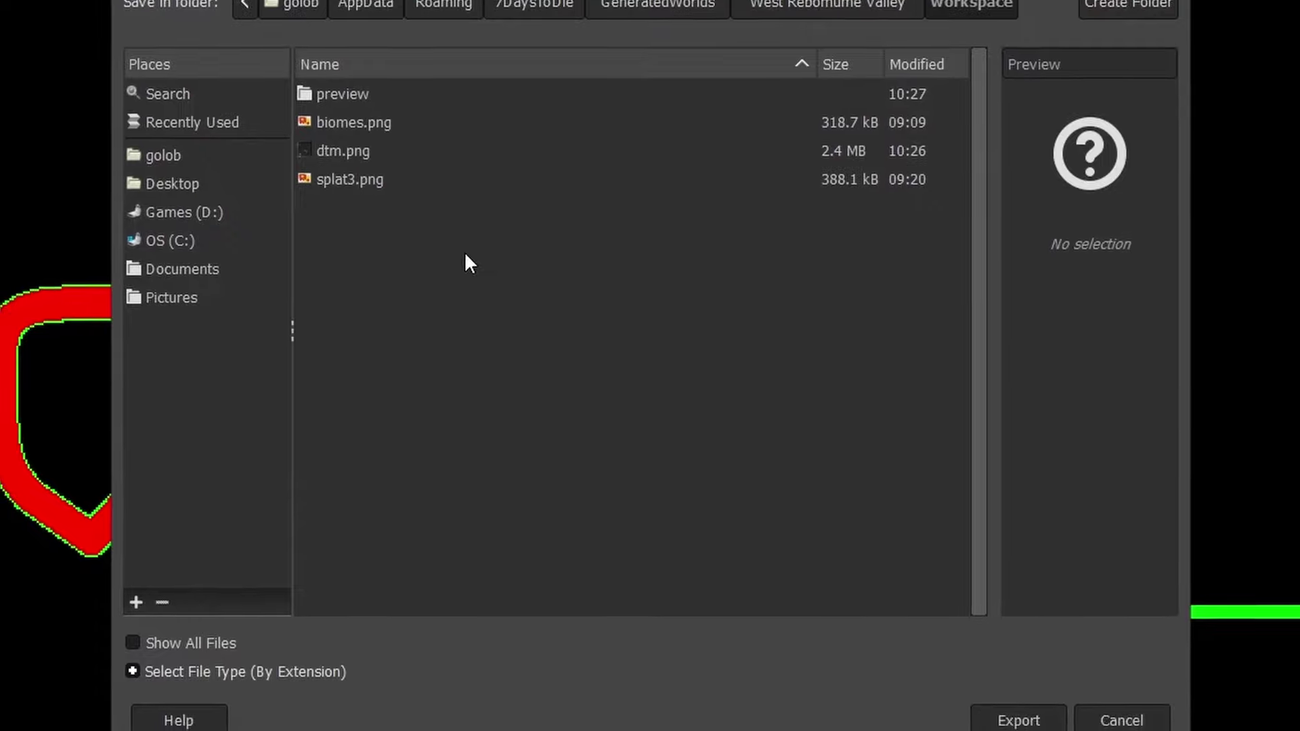
Export the image over the existing splat3.png, using the 8bpc RGB pixel format.
left_click(331, 180)
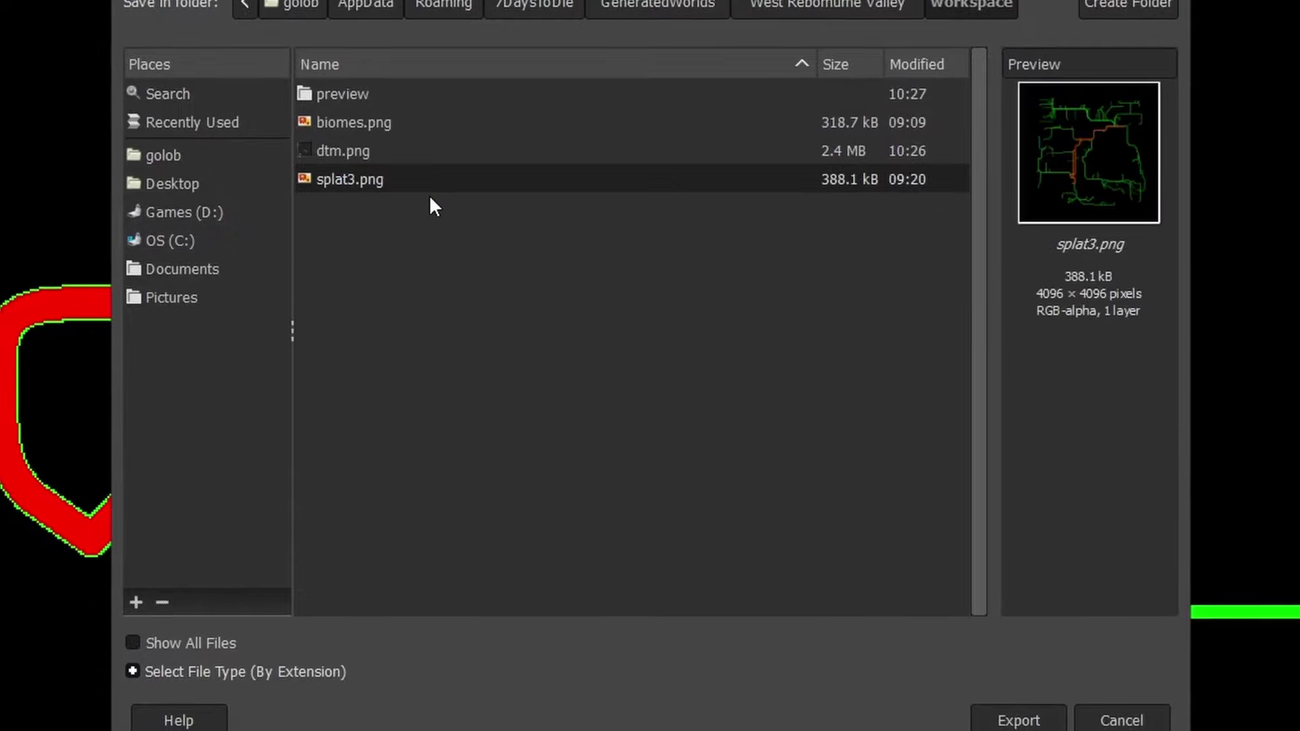
left_click(1006, 718)
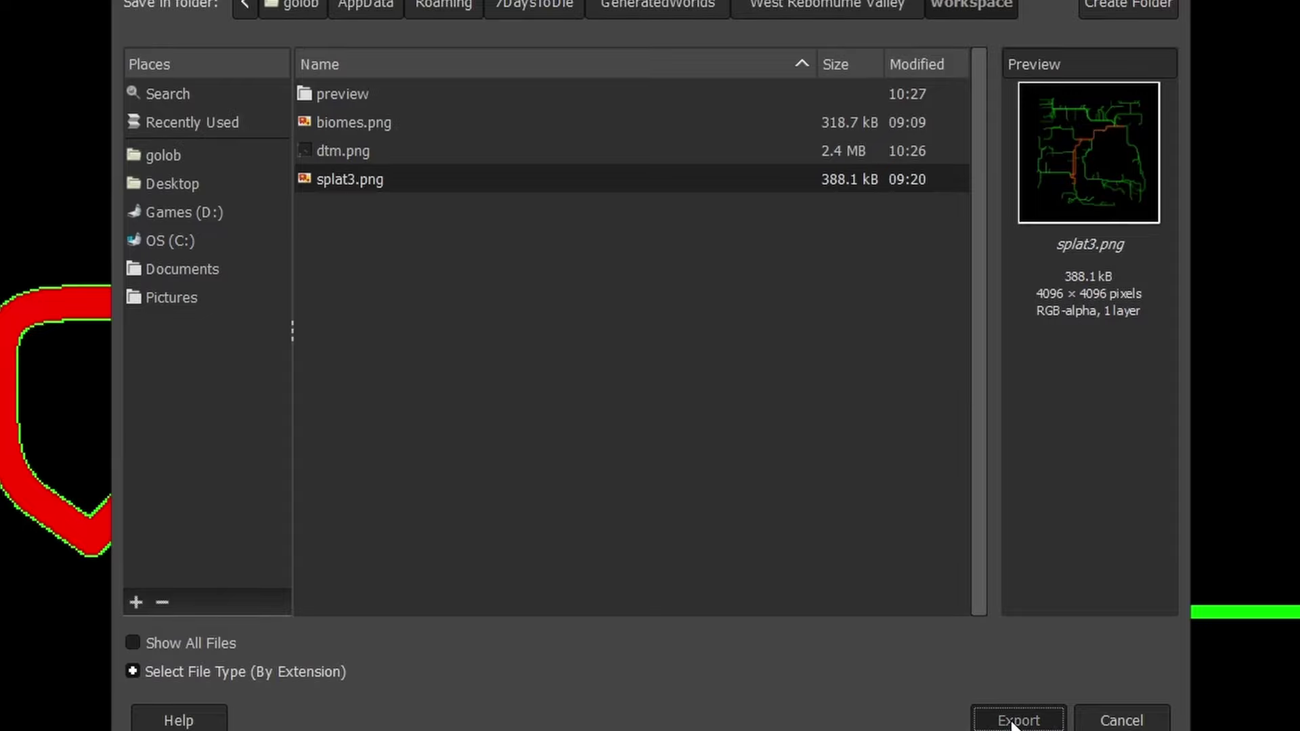
left_click(676, 437)
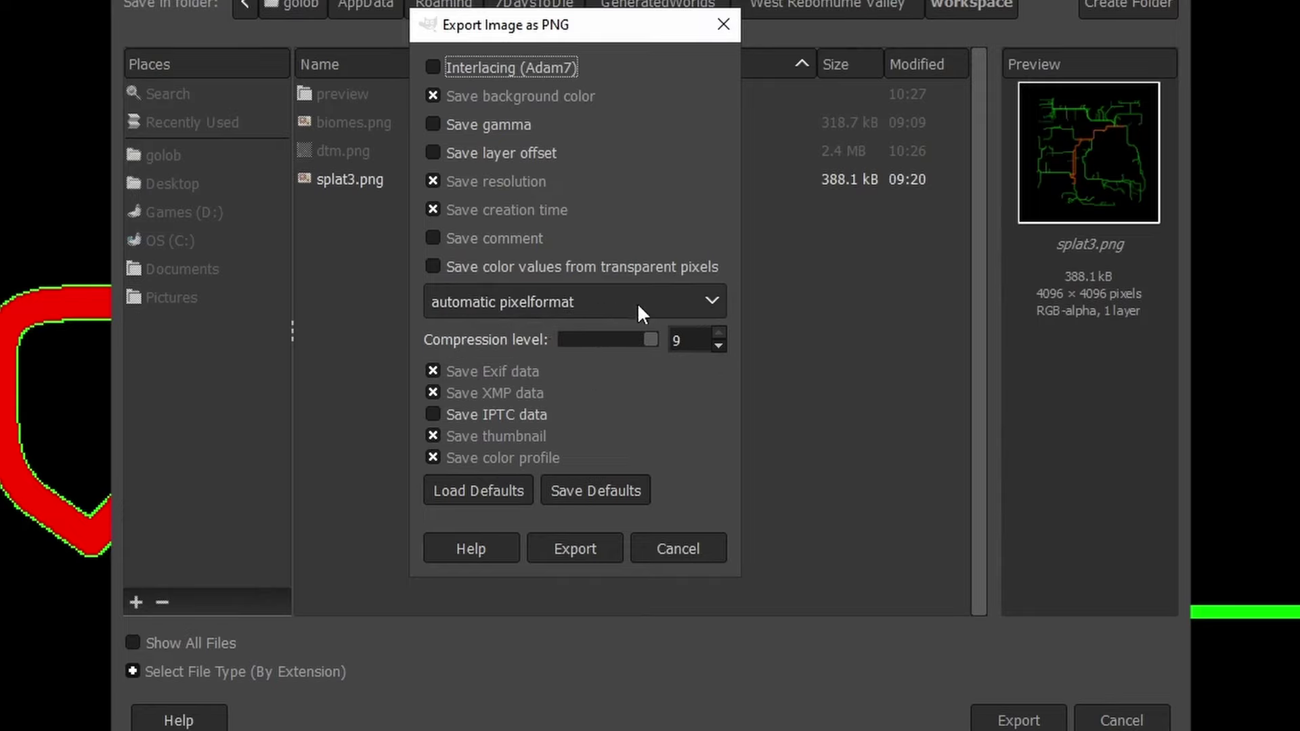
left_click(567, 300)
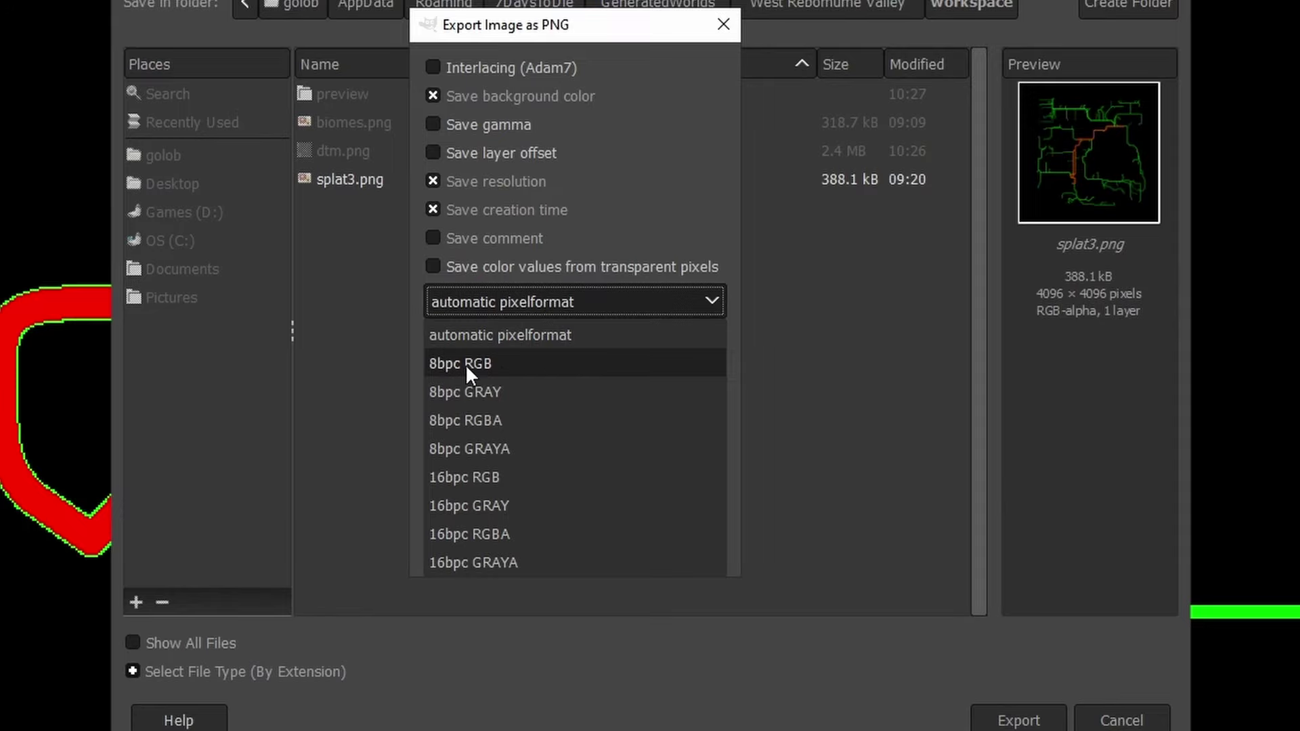
left_click(506, 364)
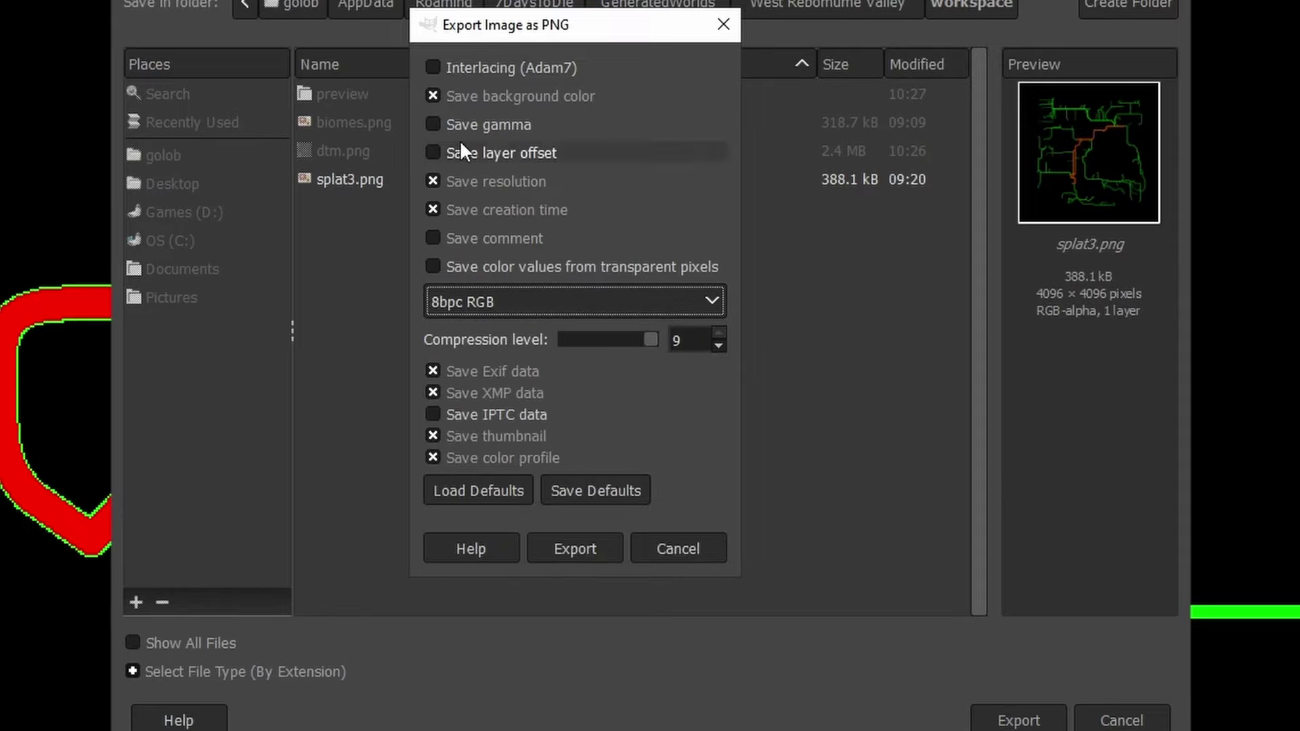
left_click(586, 555)
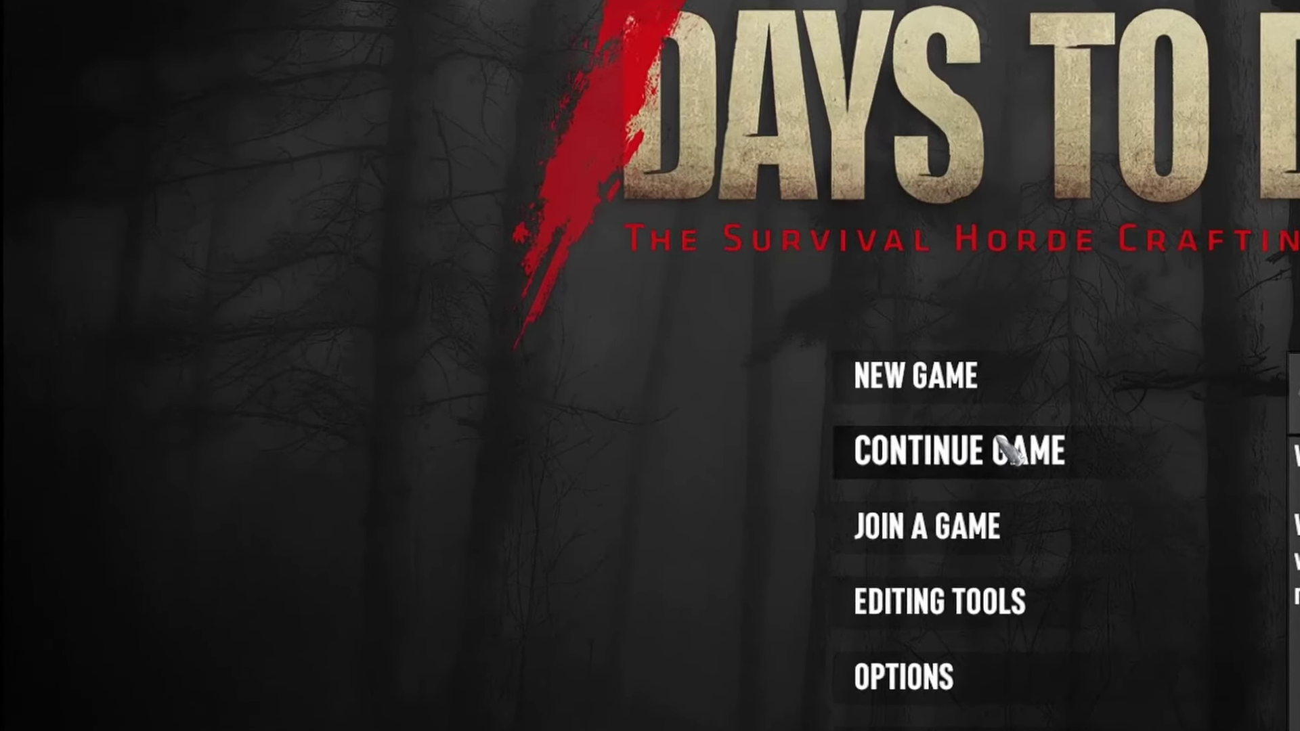
Switch to 7 Days to Die, list the worlds with the console command mapconvert, and convert West Rebomume Valley with mapconvert 3.
key("F1")
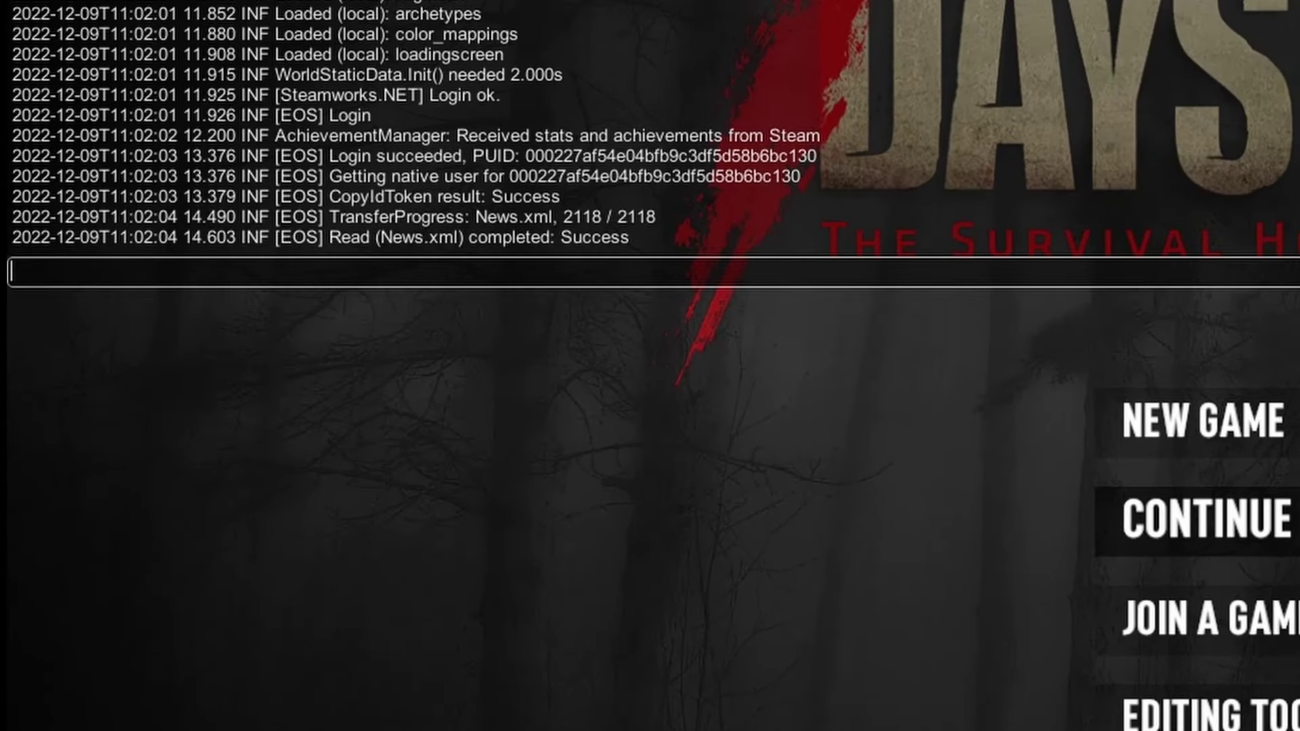
type("mapconvert")
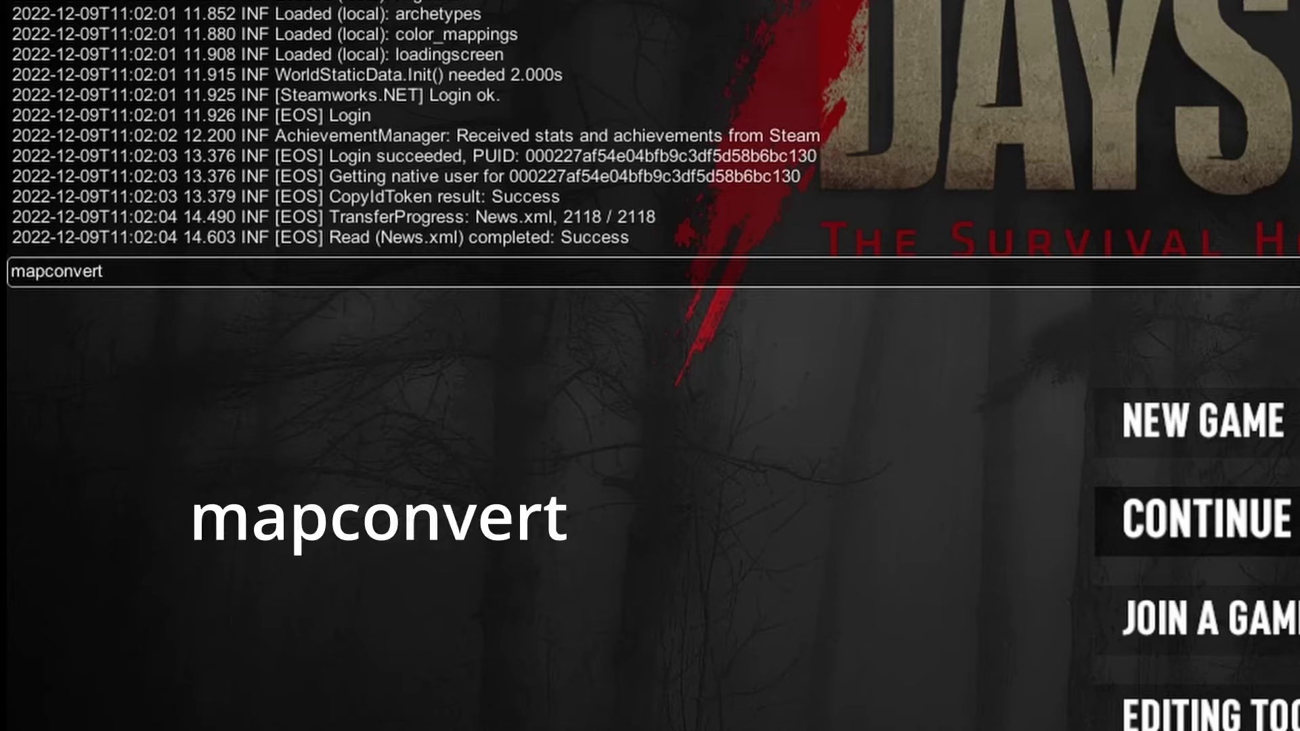
key("Return")
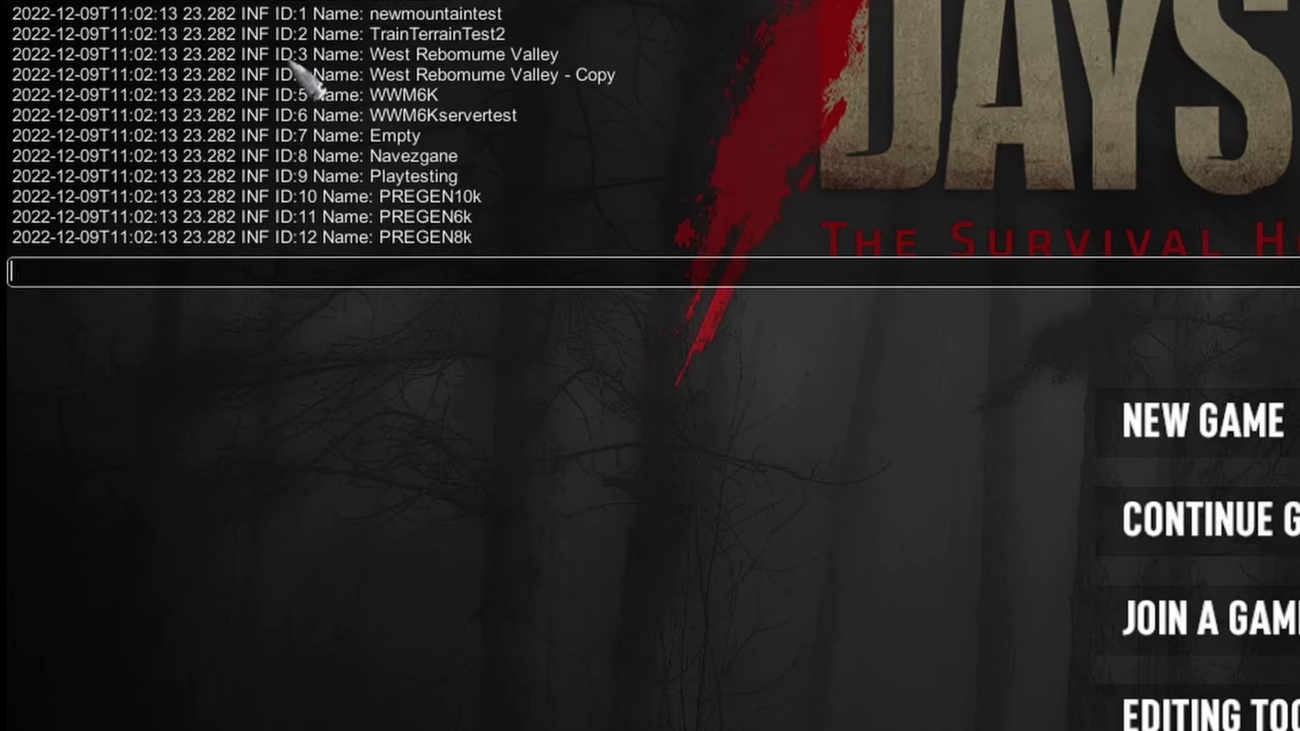
key("Up")
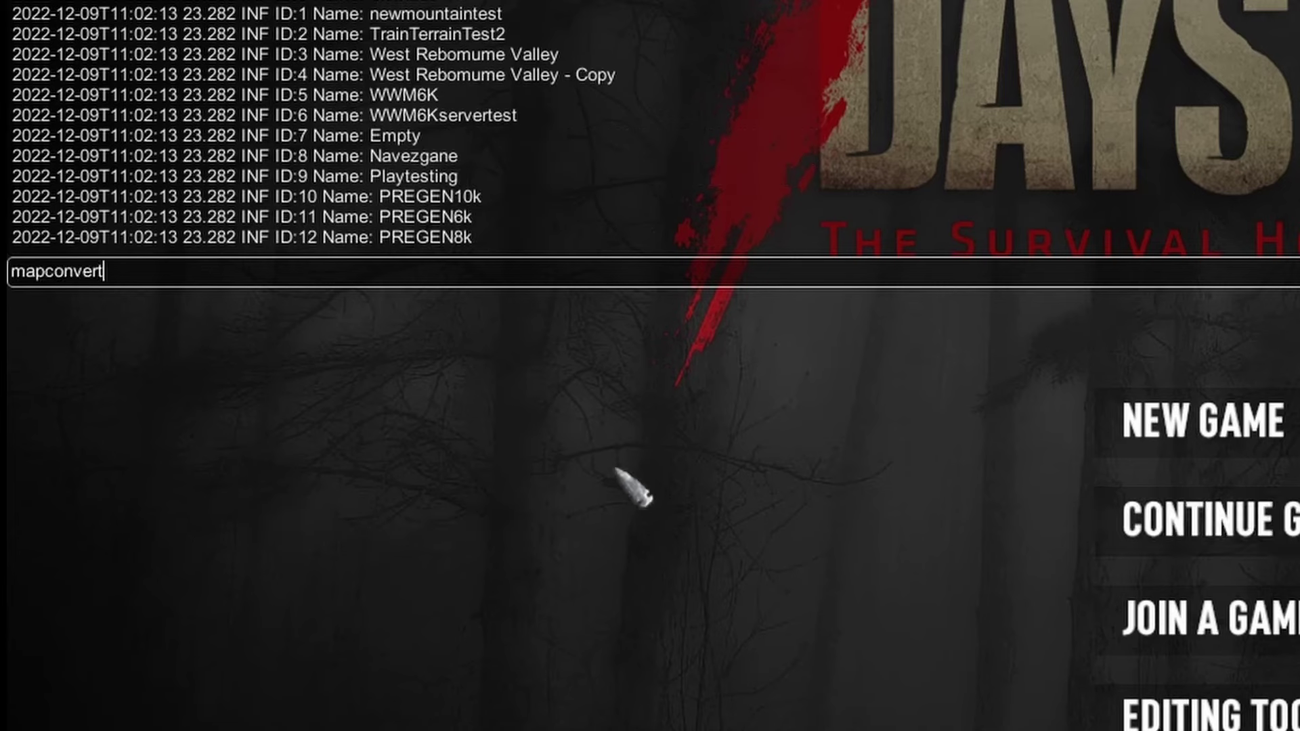
type("3")
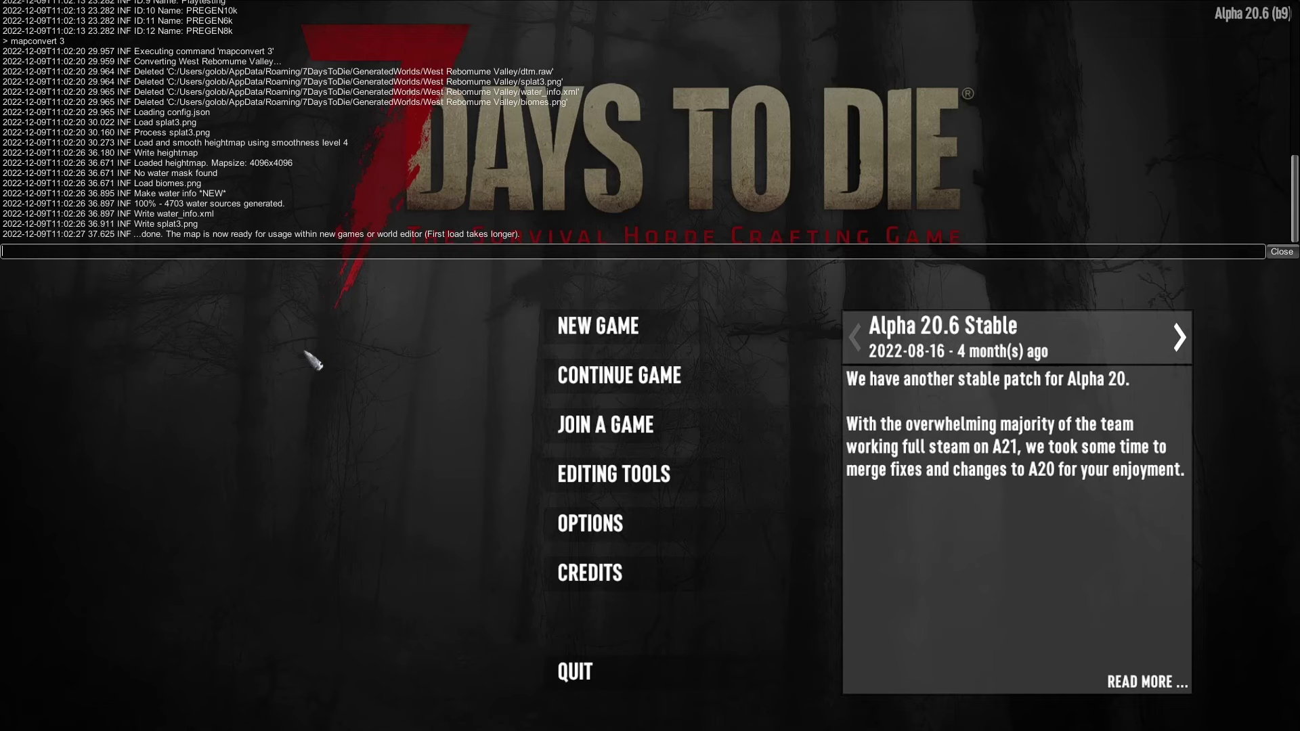
key("F1")
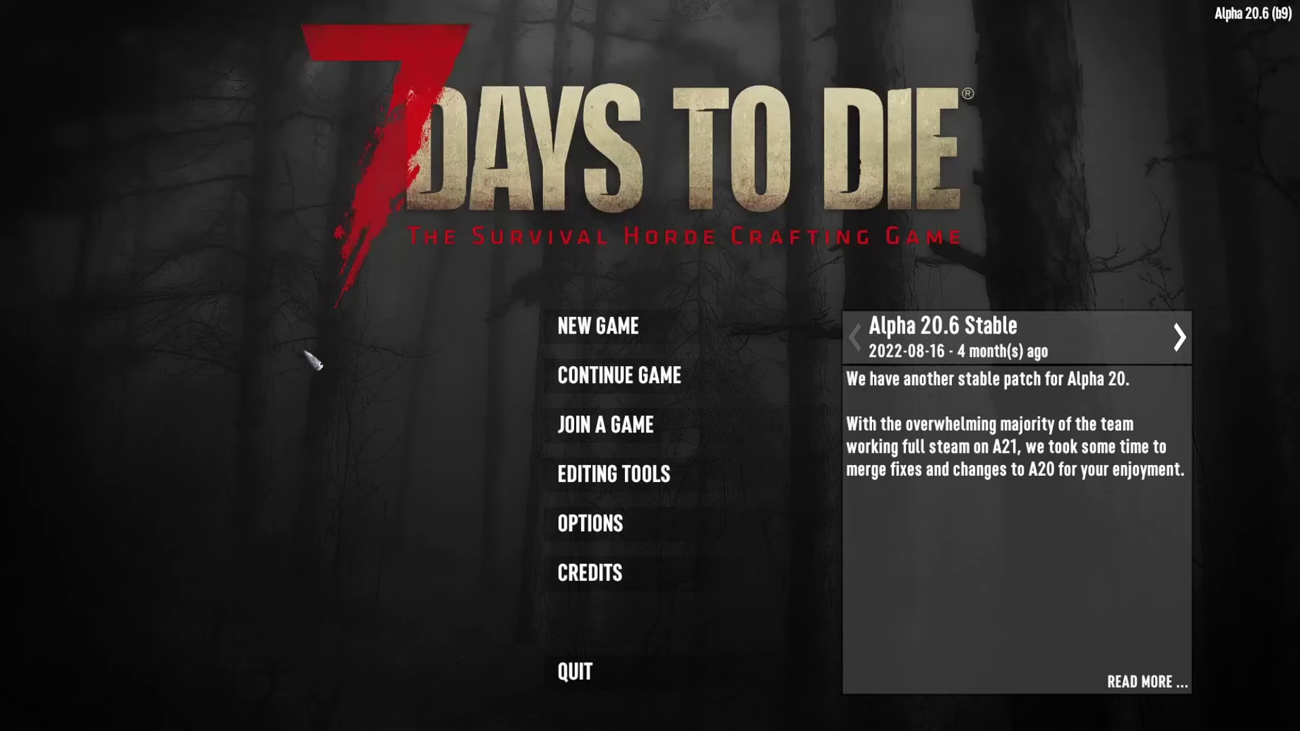
Start a new game named test58 in the West Rebomume Valley world.
left_click(624, 332)
left_click(569, 180)
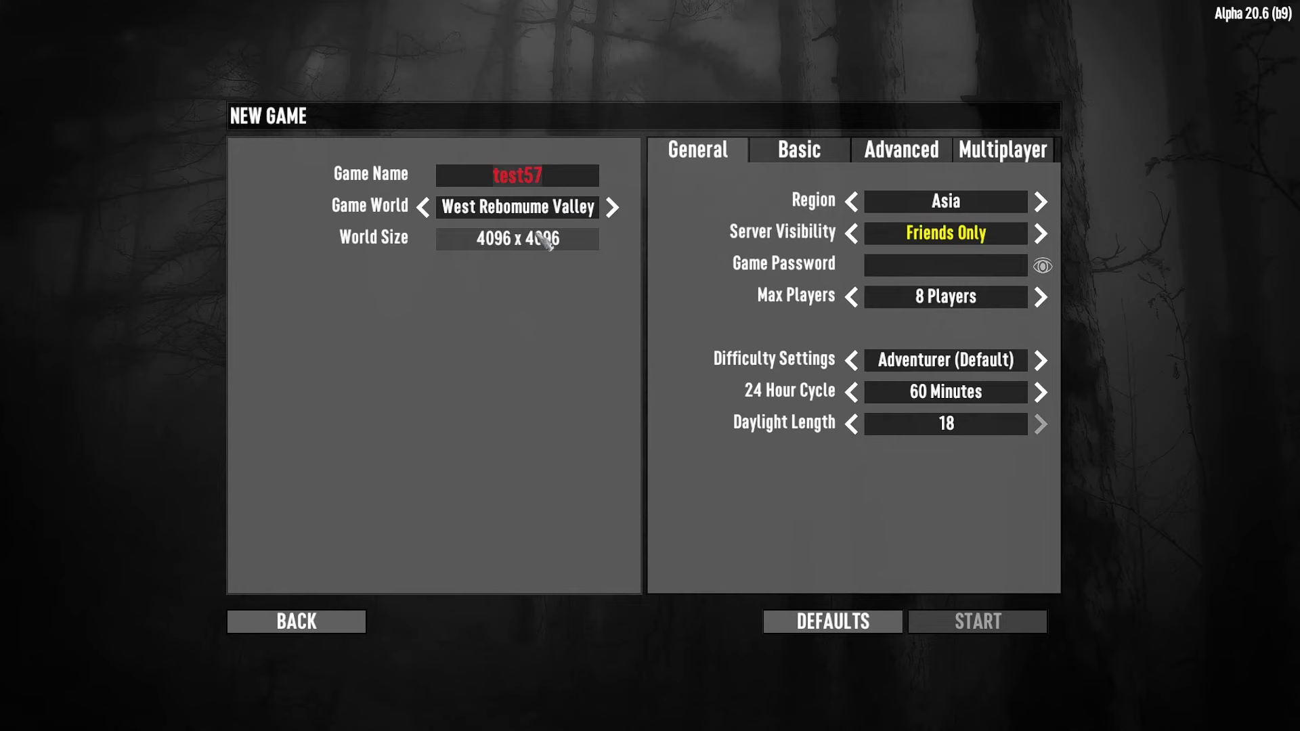
mouse_move(568, 181)
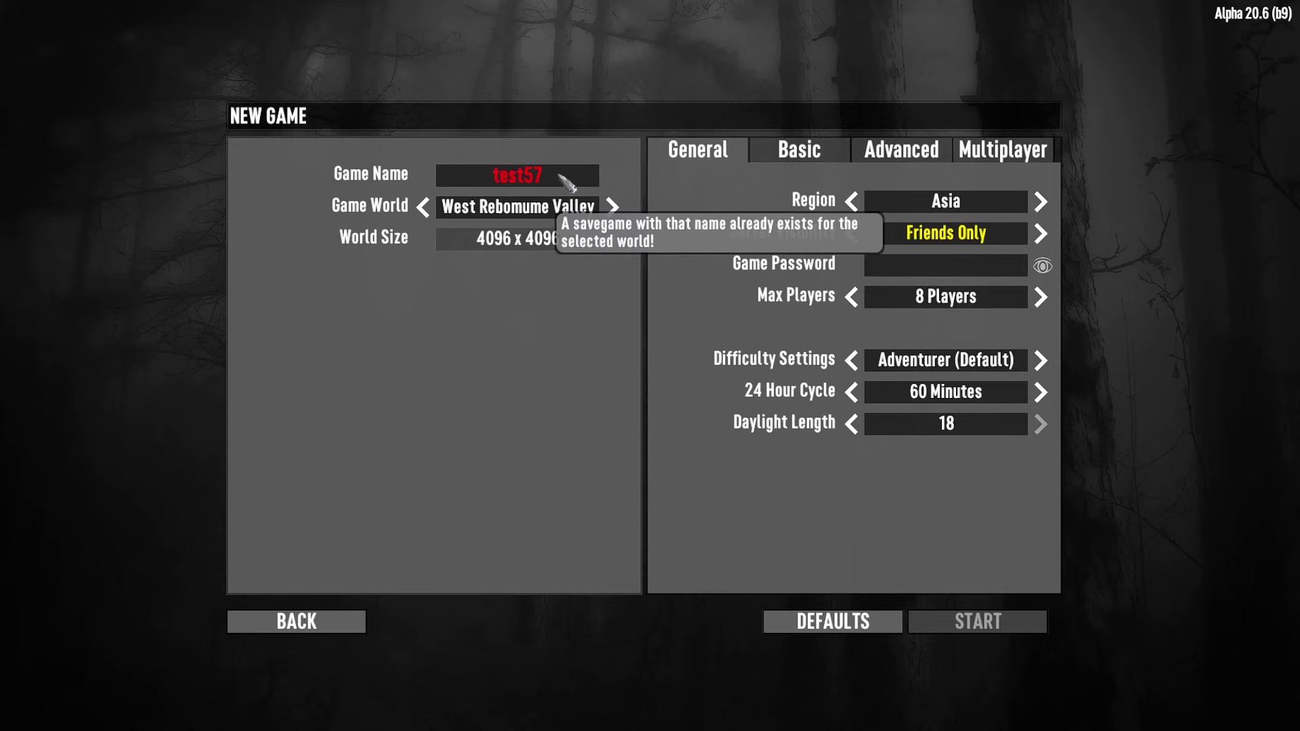
key("BackSpace")
type("8")
left_click(984, 624)
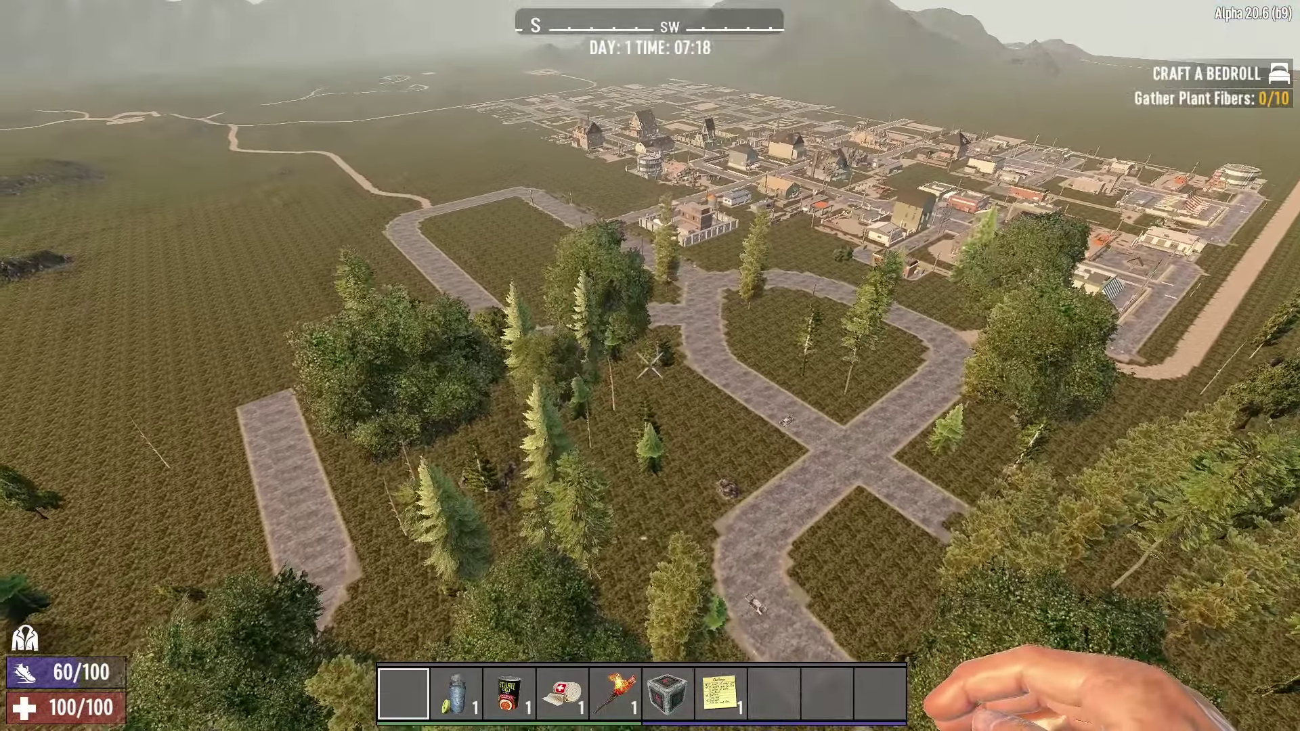
Fly over the edited roads to examine their gravel borders, curves, junctions and the long straight sections north of the town.
key("F1")
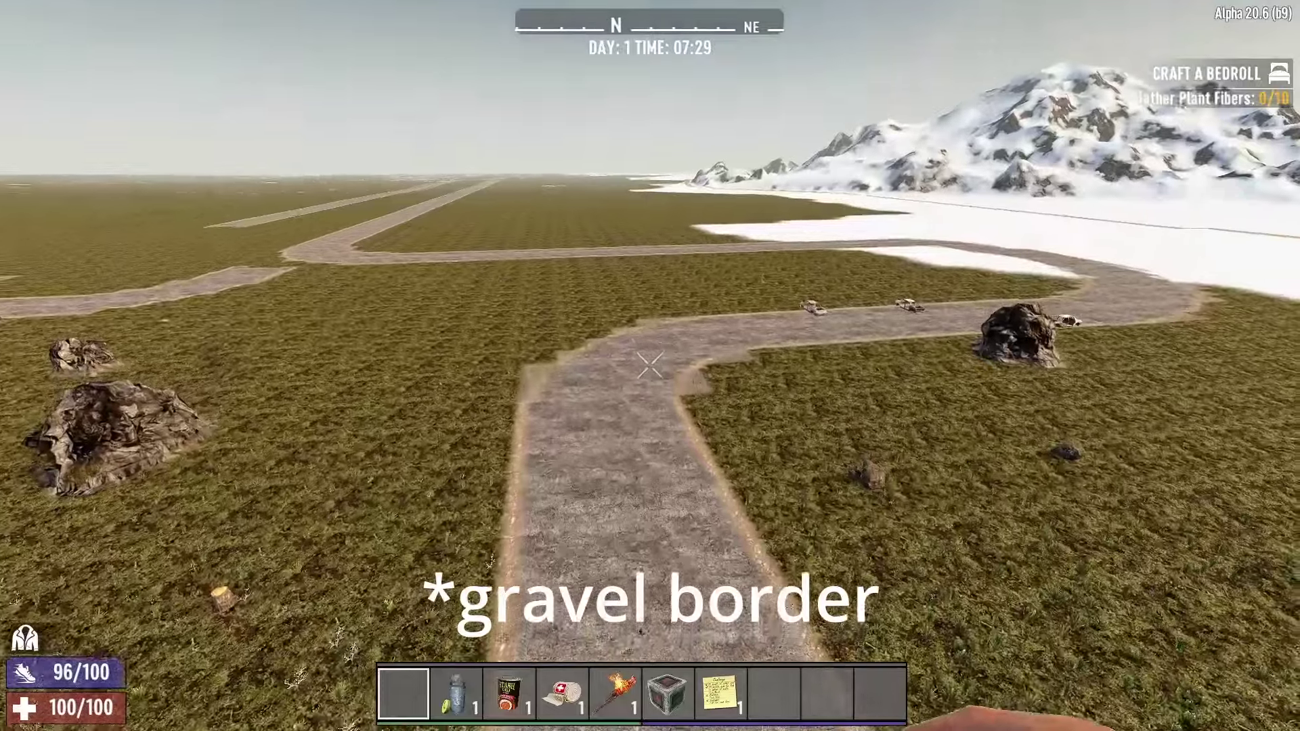
key("shift+w")
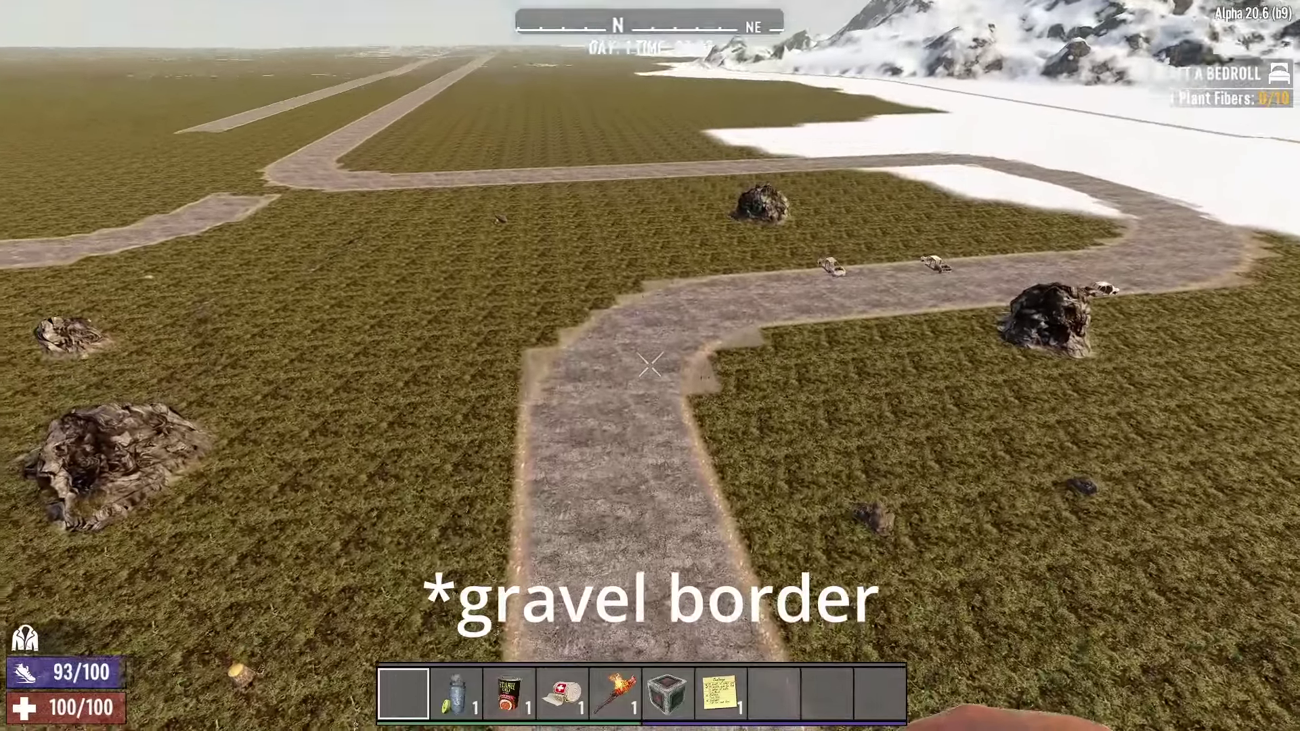
key("shift+w")
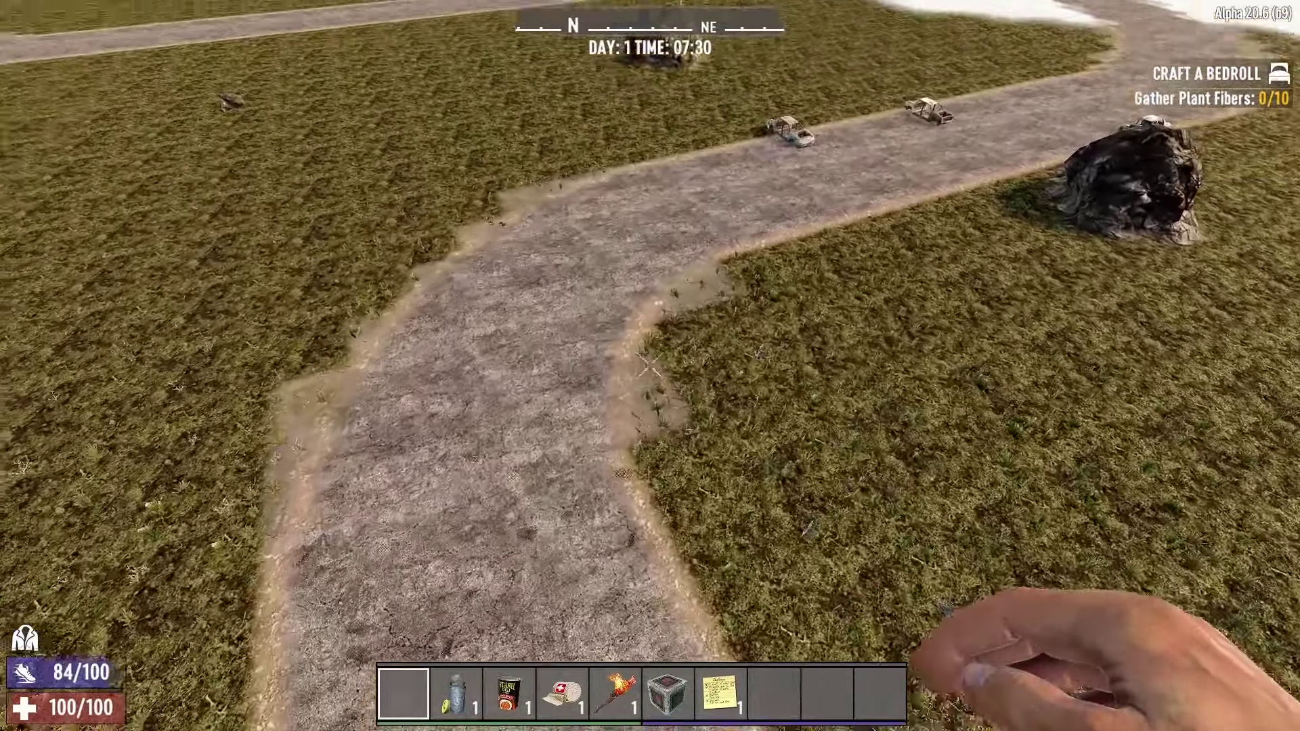
key("shift+w")
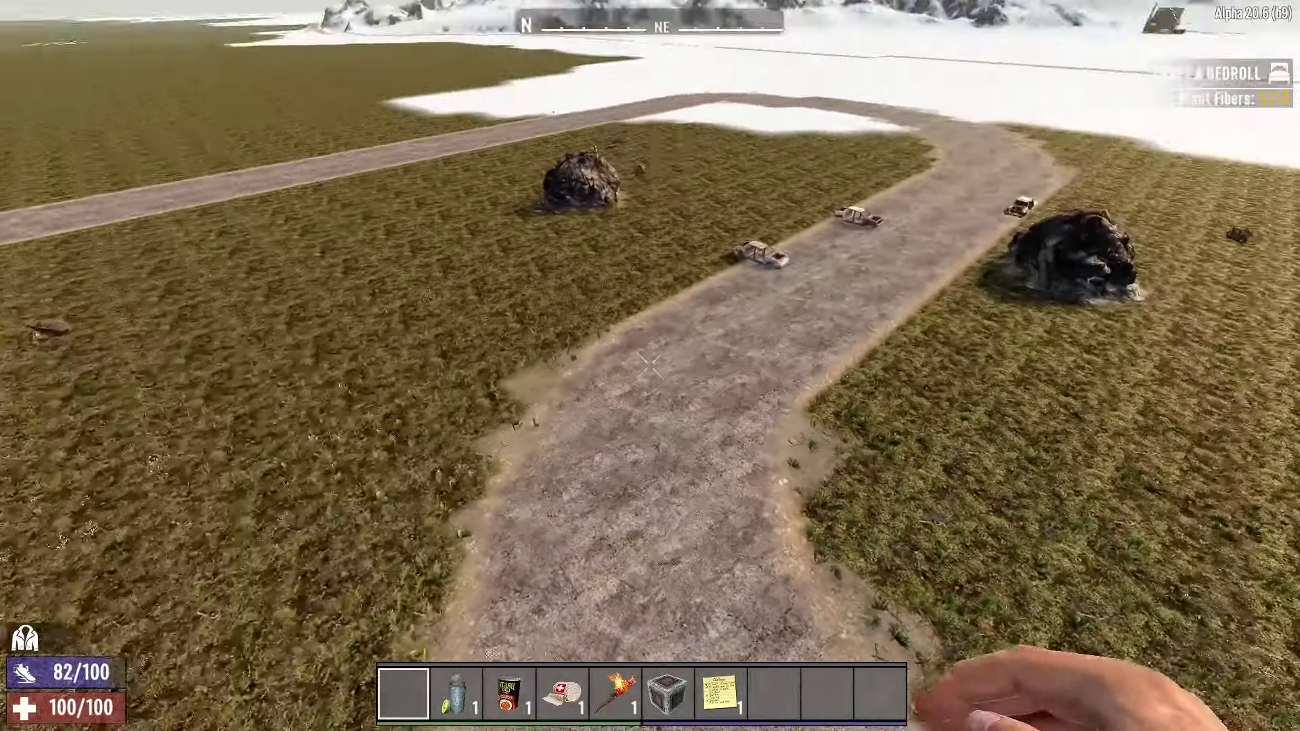
key("shift+w")
key("shift+w")
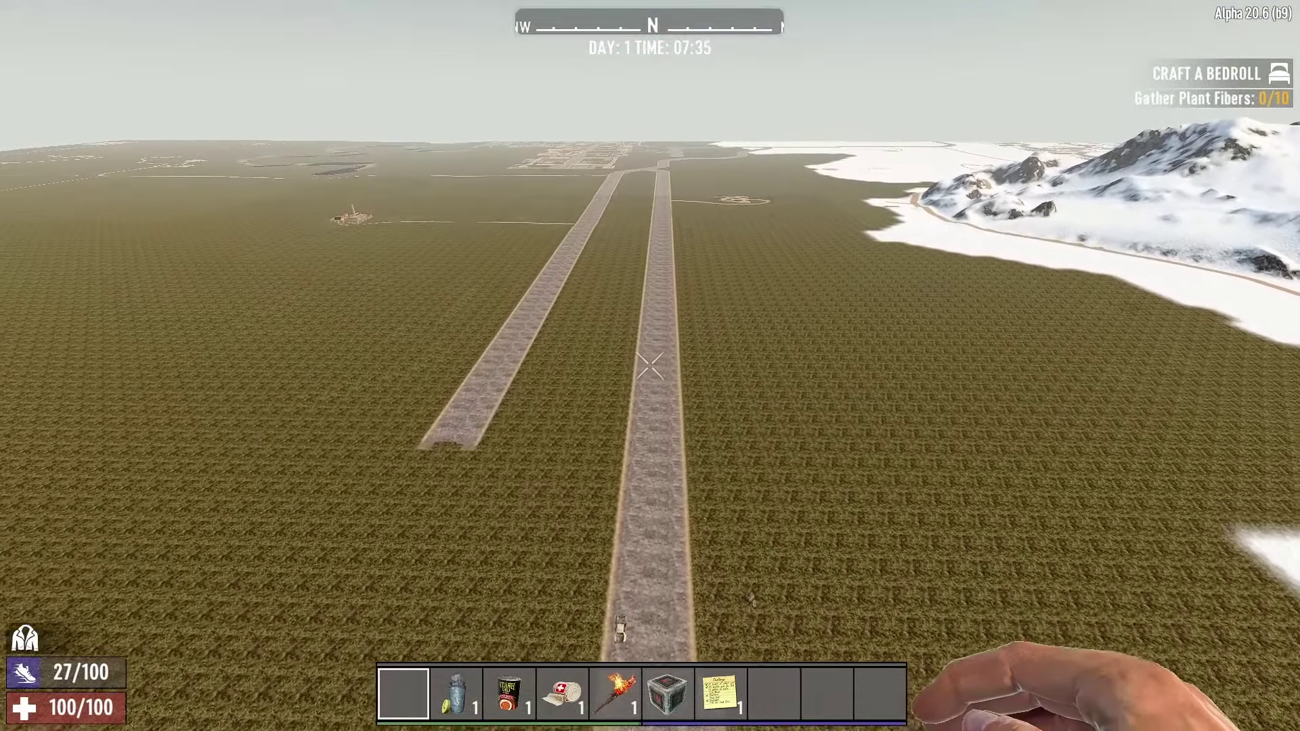
key("shift+w")
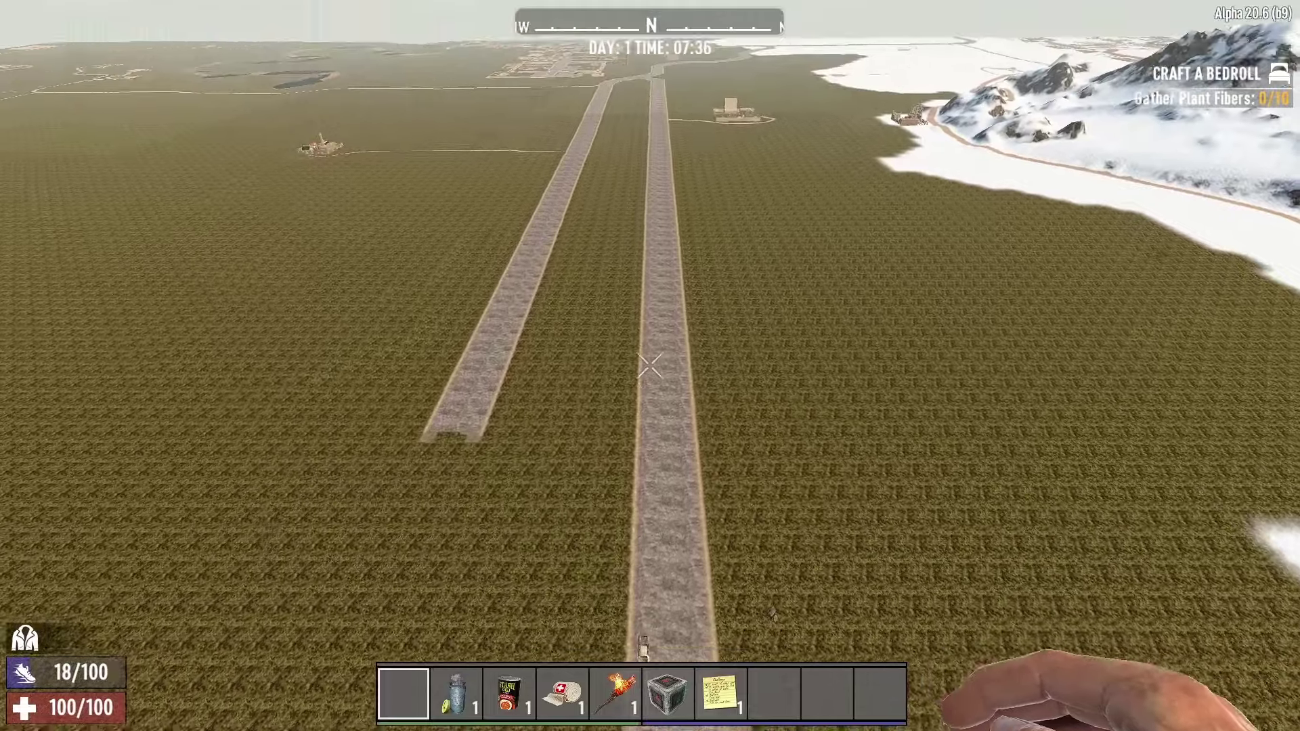
key("shift+w")
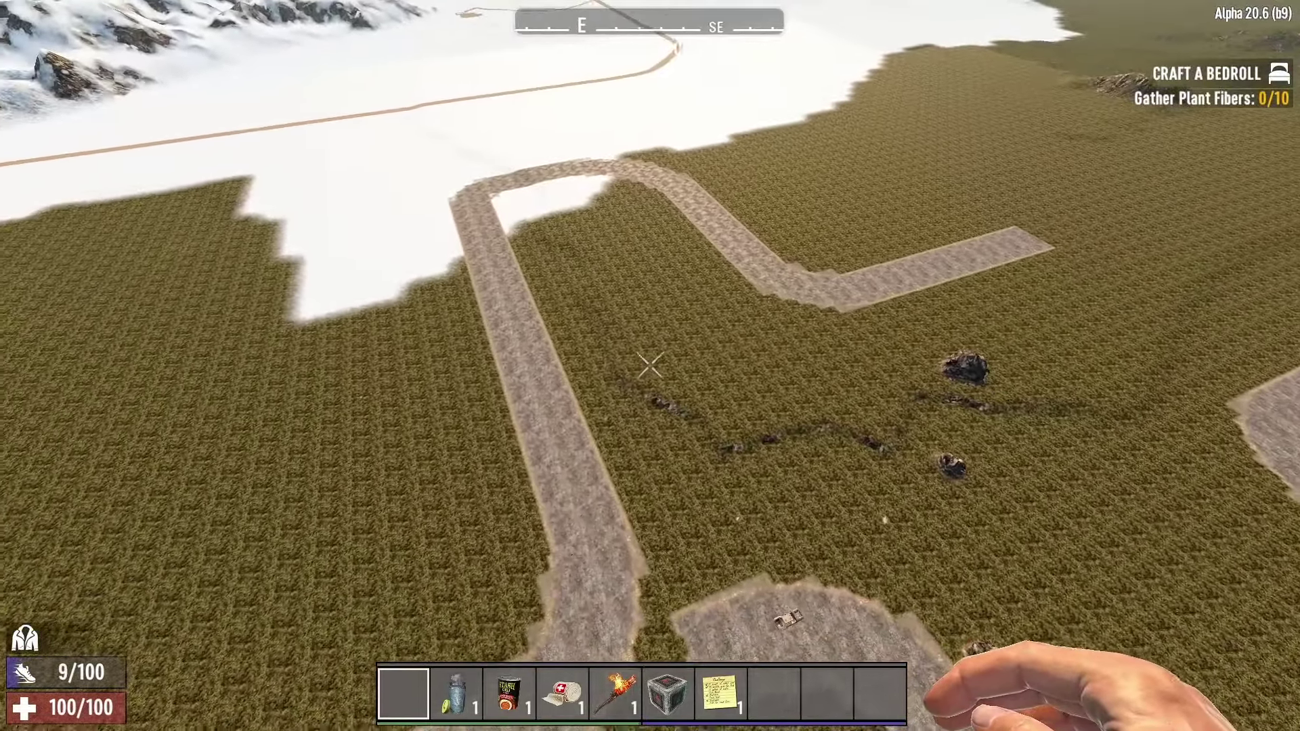
key("shift+w")
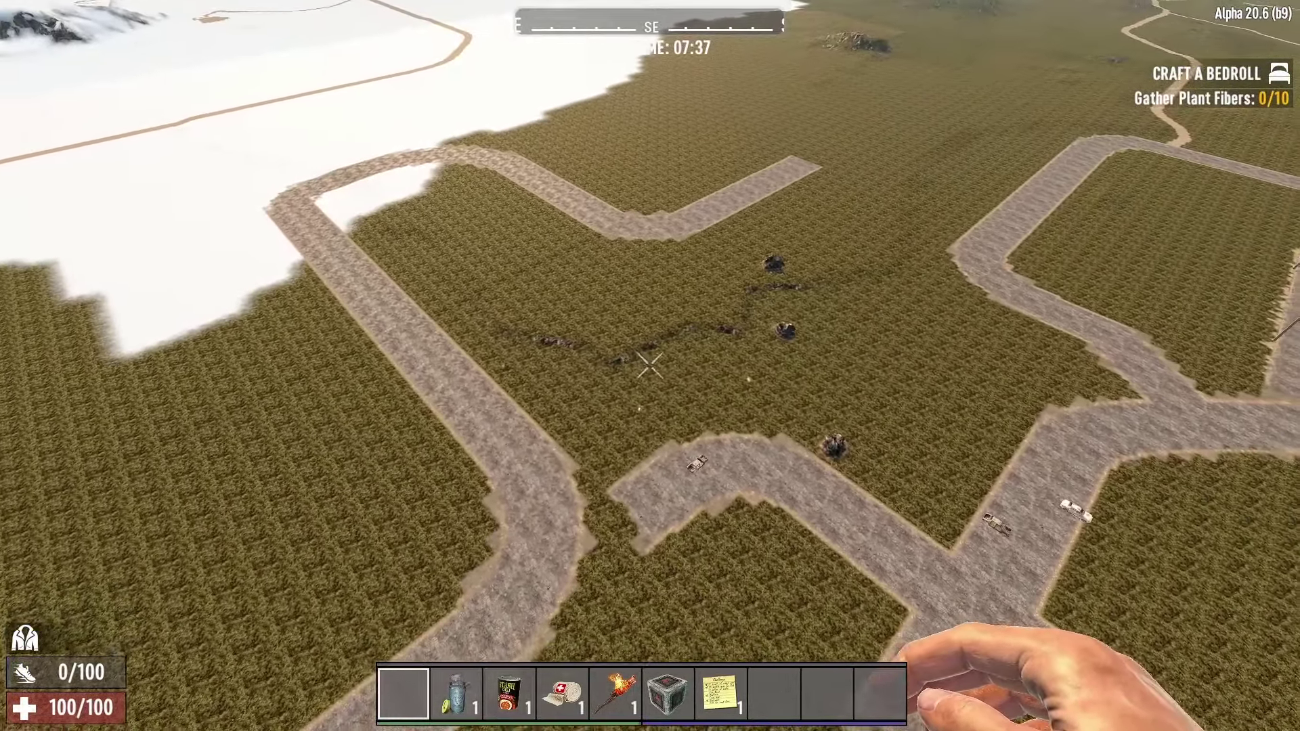
key("shift+w")
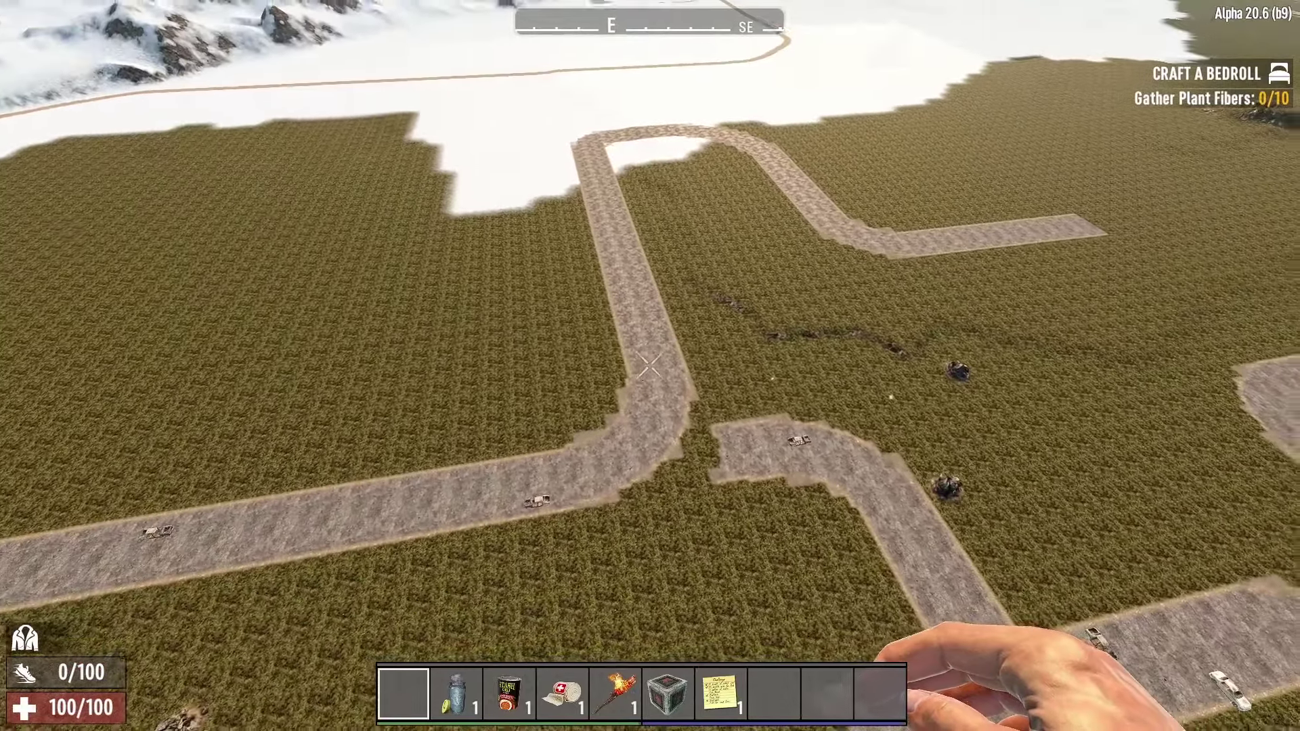
key("w")
key("shift+w")
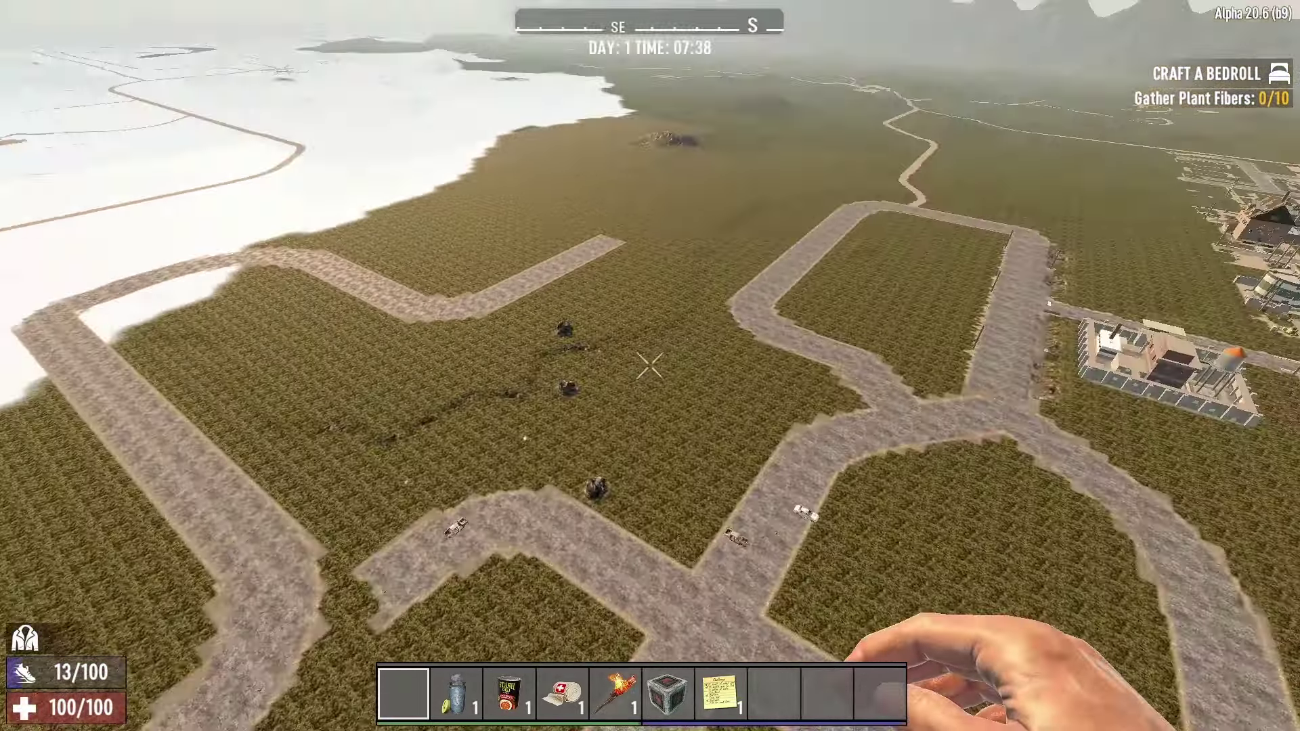
key("shift+w")
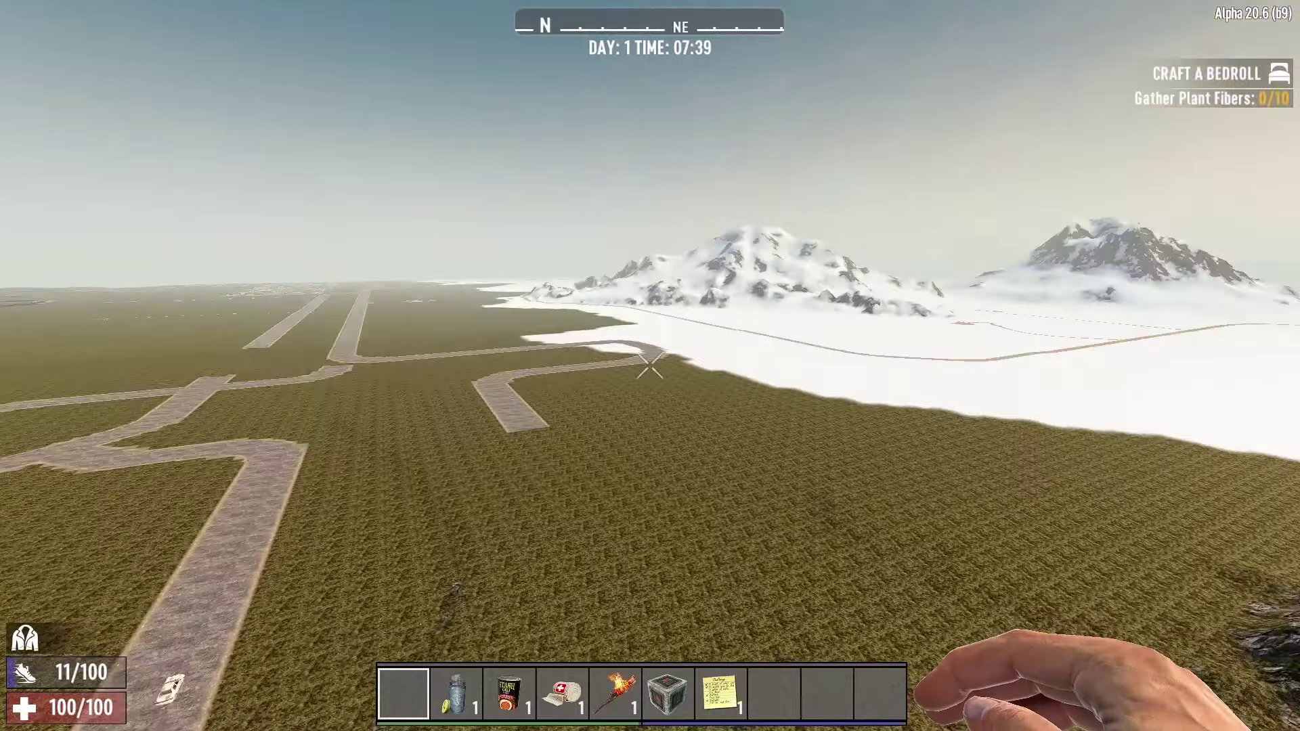
key("shift+w")
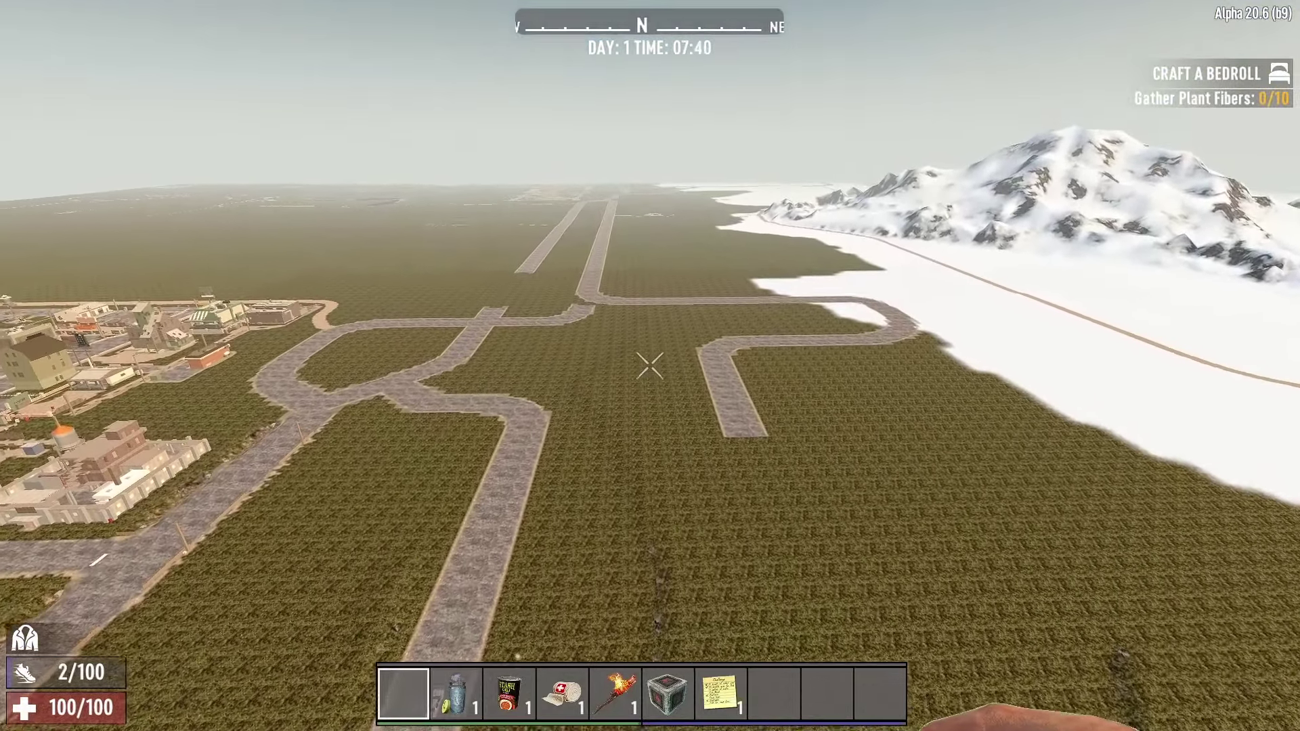